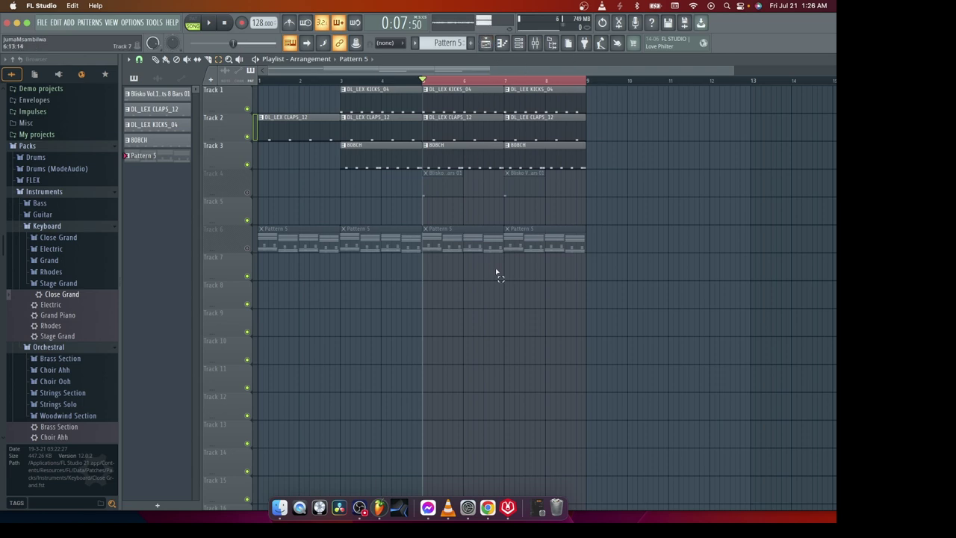
- Play back the selected section of the arrangement from bar 5 and stop it
scroll(497, 275, down, 3)
scroll(497, 275, up, 3)
click(212, 25)
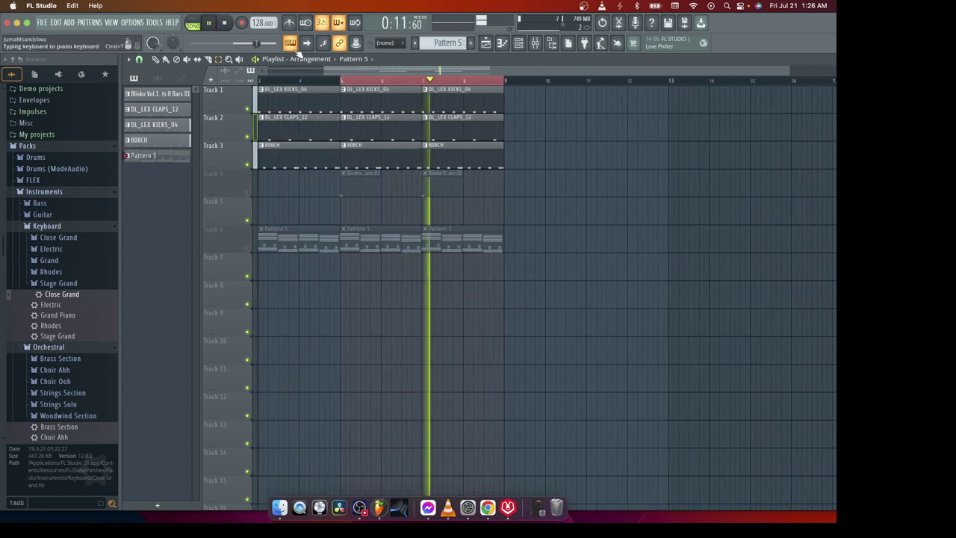
click(227, 23)
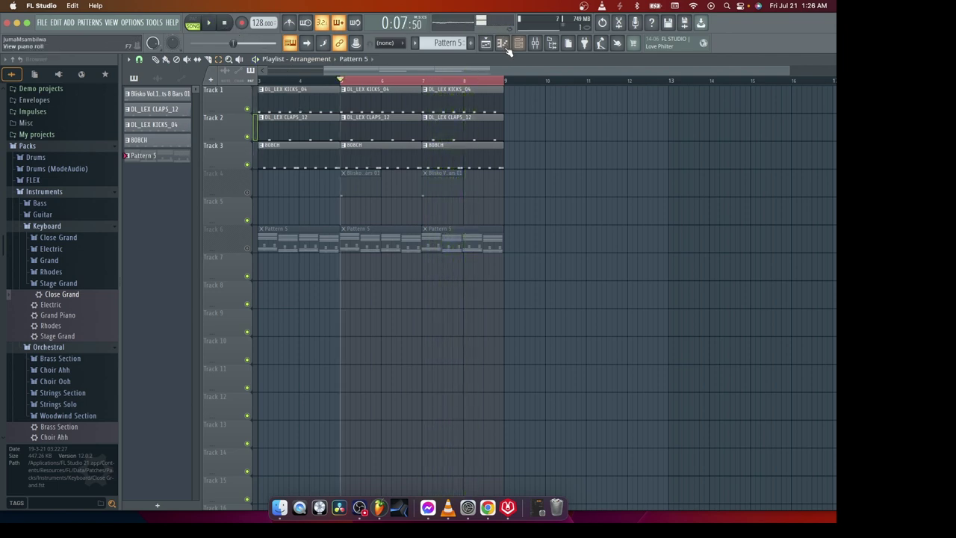
key(ctrl+z)
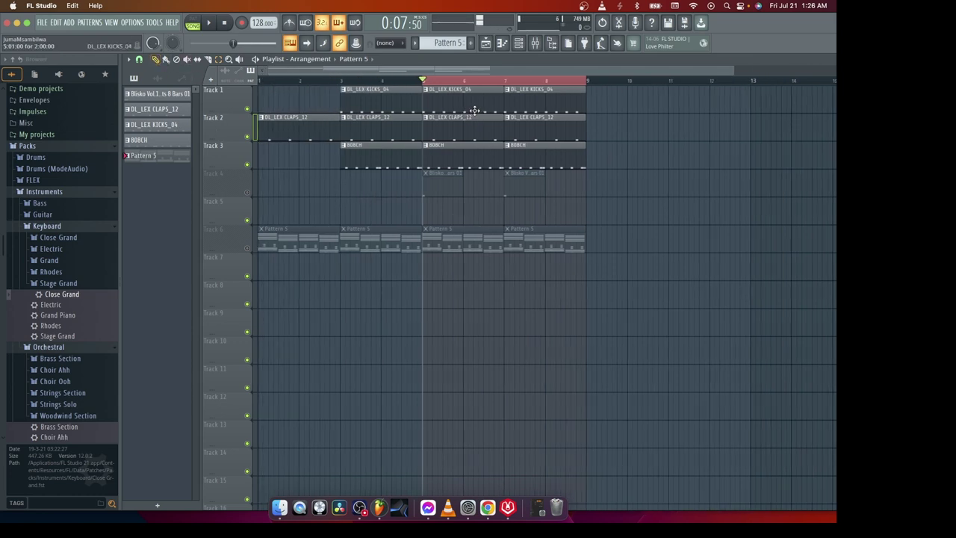
- Assign the claps channel to mixer track 1, the kicks to 2, 808CH to 4, and Grand Piano and Close Grand to 5
click(211, 23)
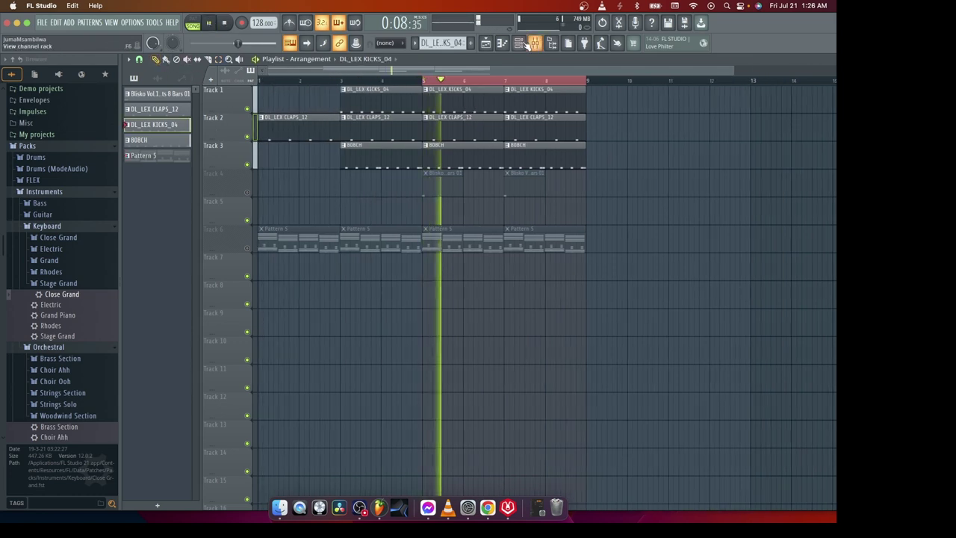
key(F6)
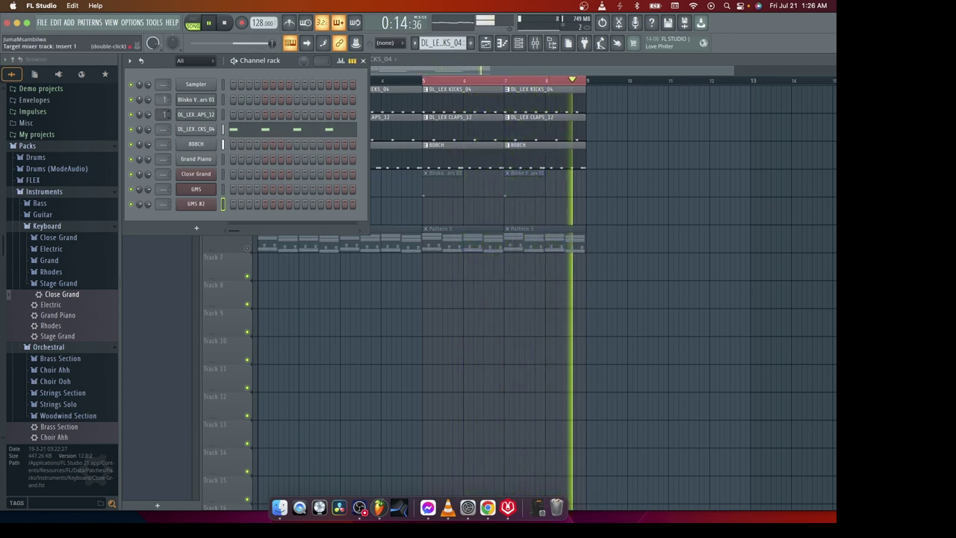
scroll(165, 128, up, 2)
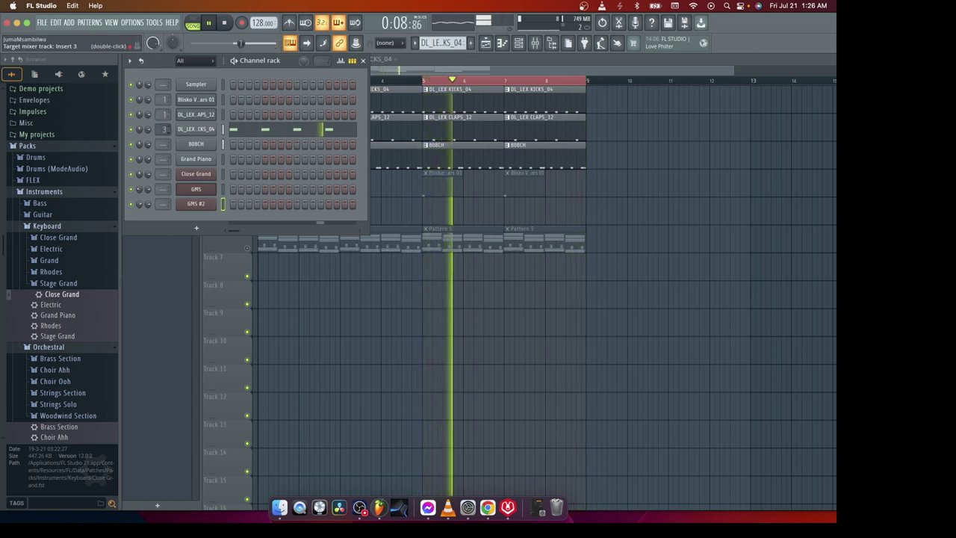
scroll(166, 144, up, 2)
scroll(166, 144, up, 2)
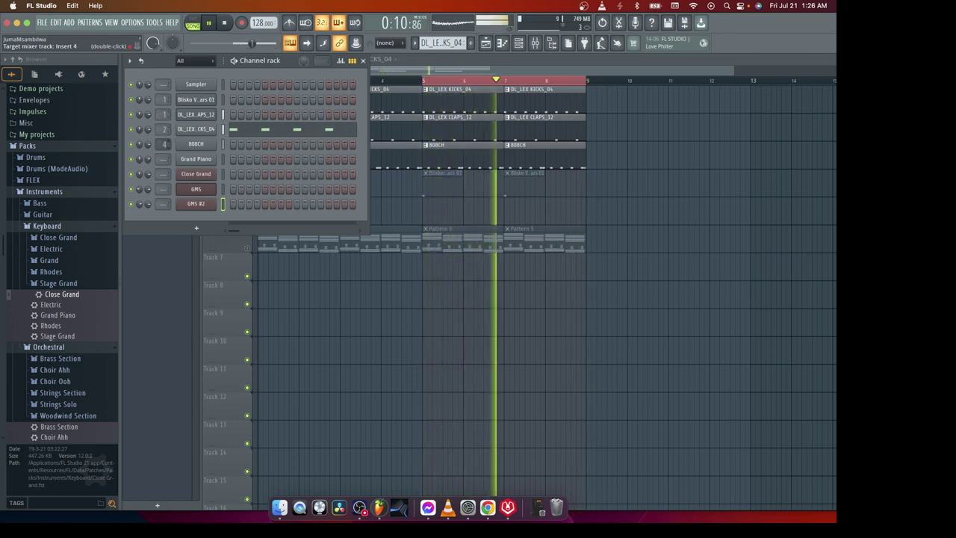
scroll(165, 159, up, 3)
scroll(165, 159, up, 2)
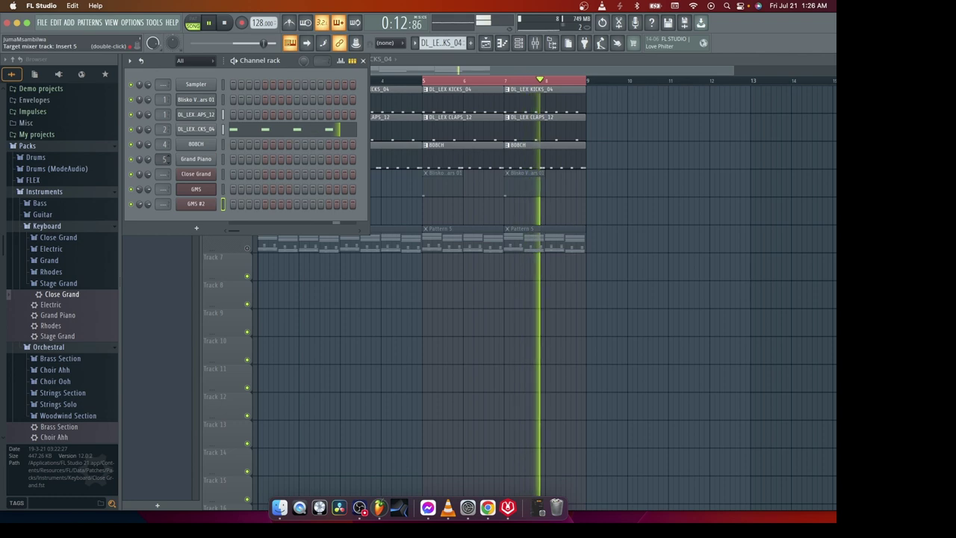
scroll(164, 173, up, 2)
scroll(164, 173, up, 3)
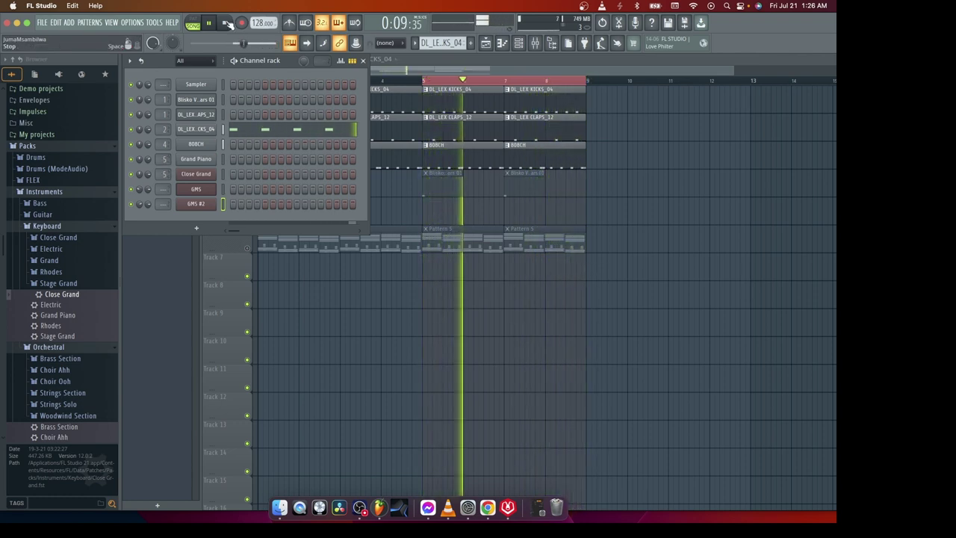
- Stop playback and open the mixer
key(space)
click(539, 46)
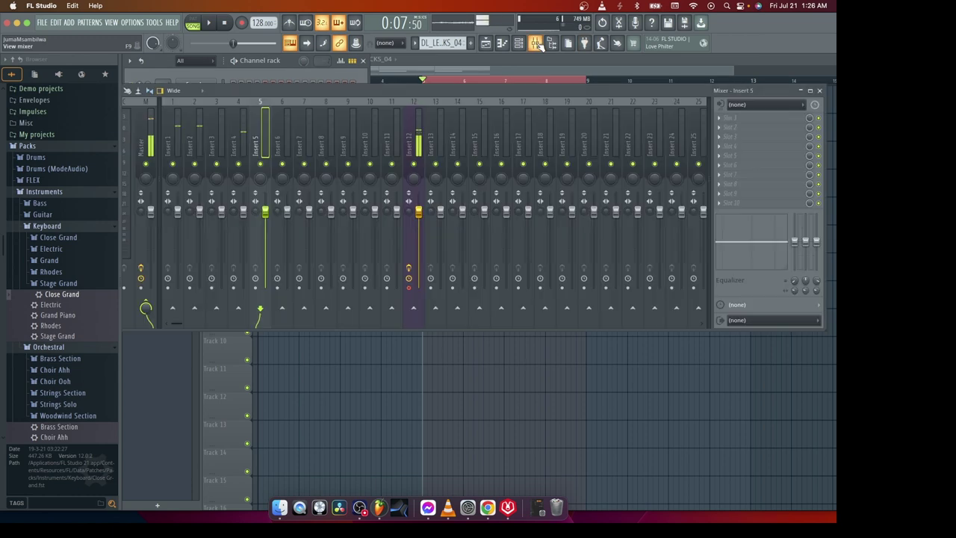
click(226, 24)
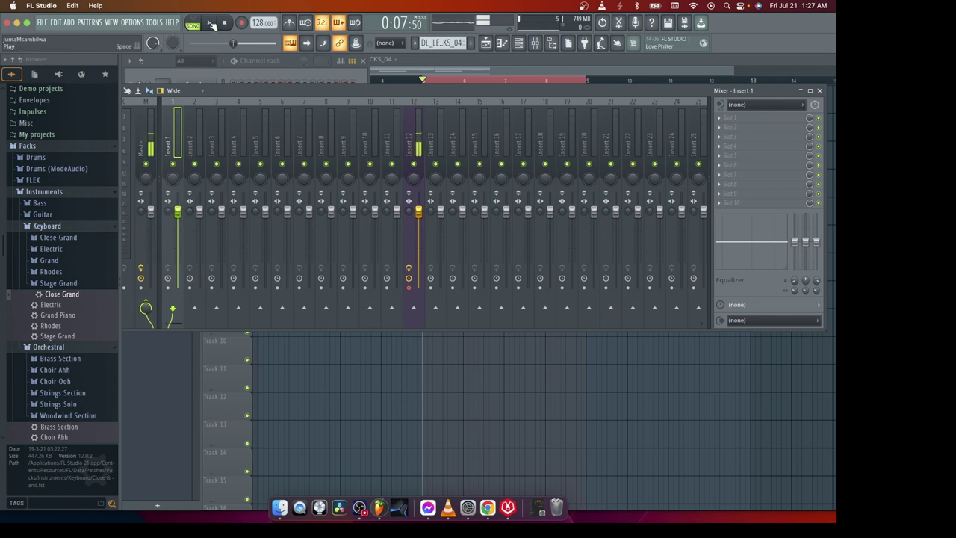
- During playback, lower Insert 1's volume to about 85% (-3.6 dB), Insert 2's slightly, and Insert 4's further below its default level
click(212, 25)
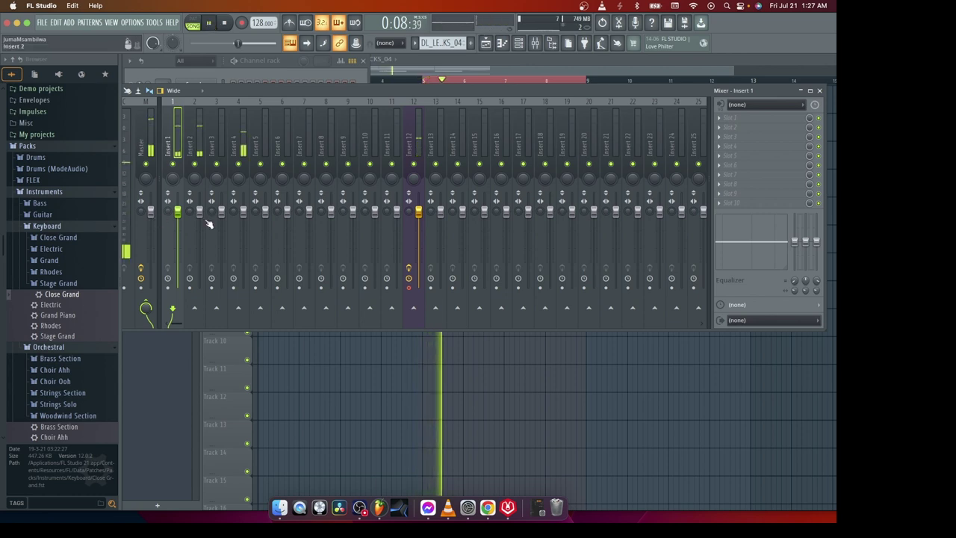
drag(199, 213, 177, 221)
right_click(199, 212)
key(Escape)
click(177, 212)
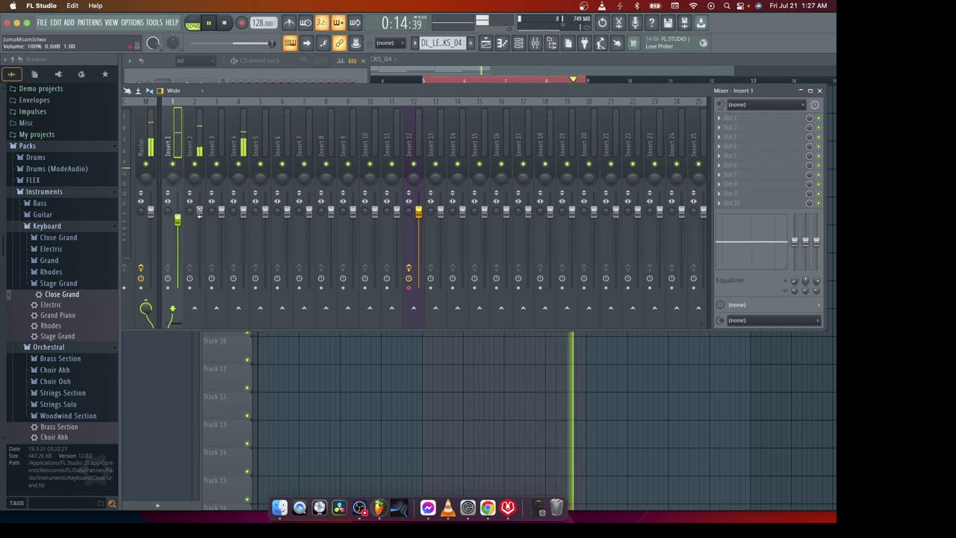
click(189, 221)
click(177, 219)
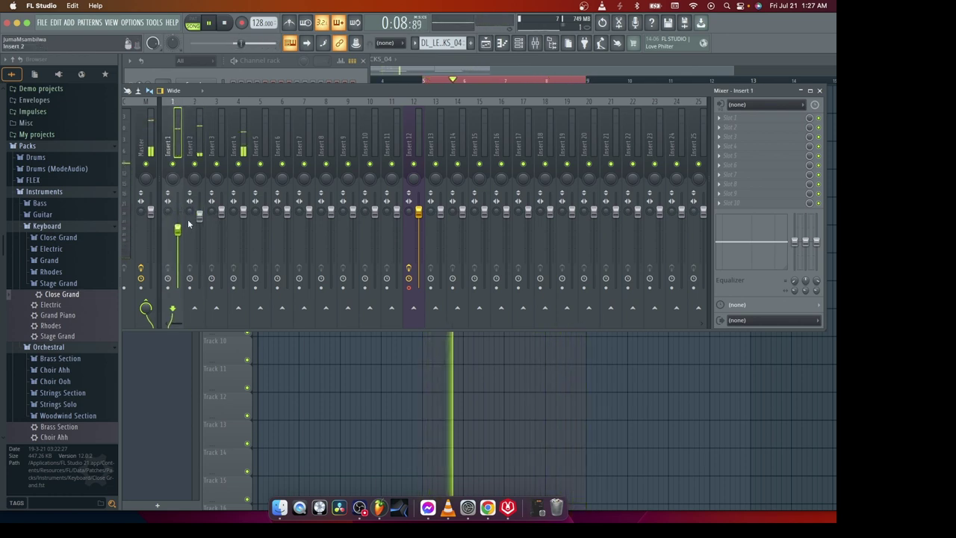
drag(177, 219, 177, 224)
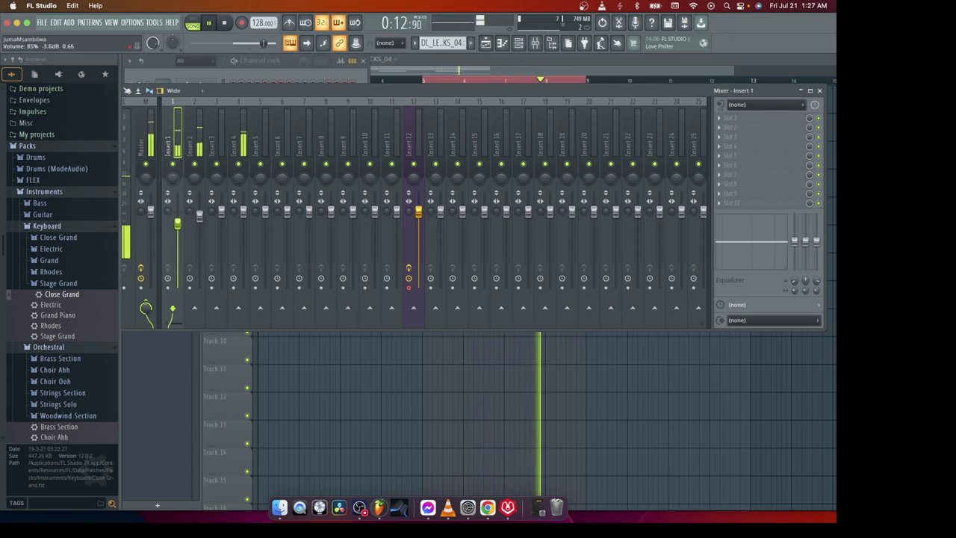
drag(221, 213, 246, 231)
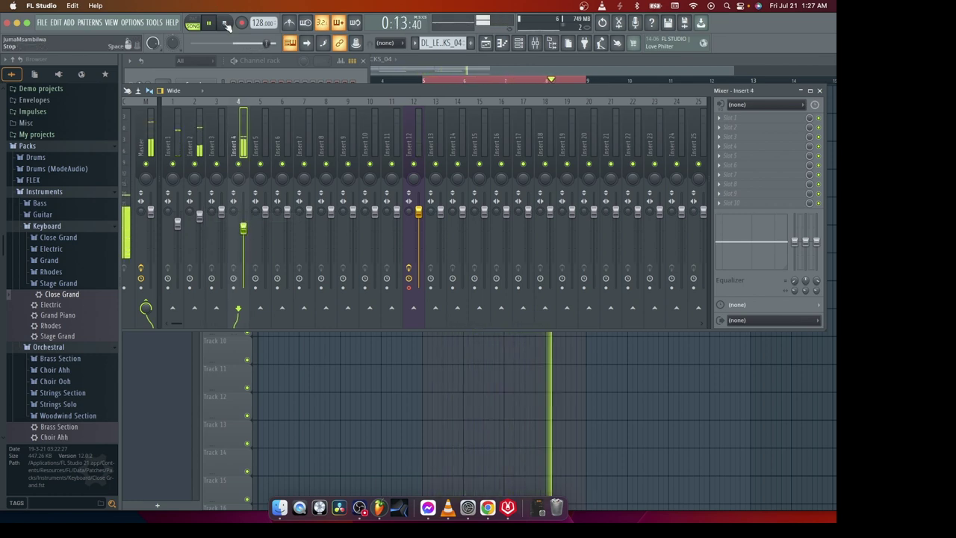
click(226, 24)
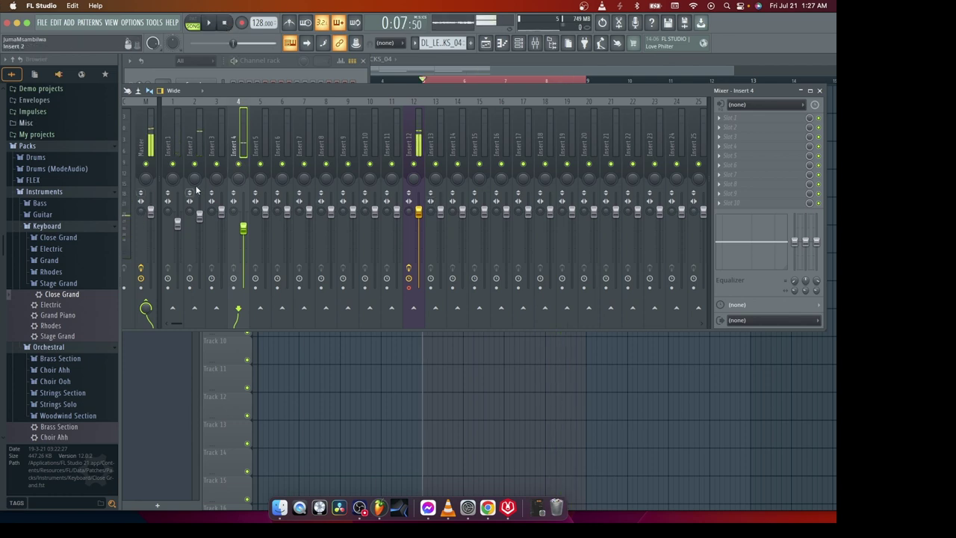
- Route mixer track Insert 4 to Insert 8 only
click(190, 147)
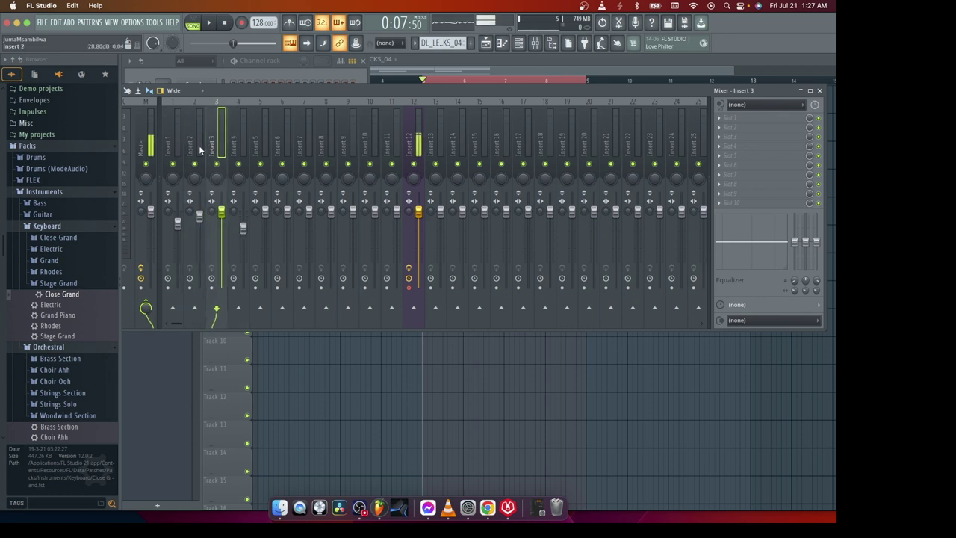
click(199, 150)
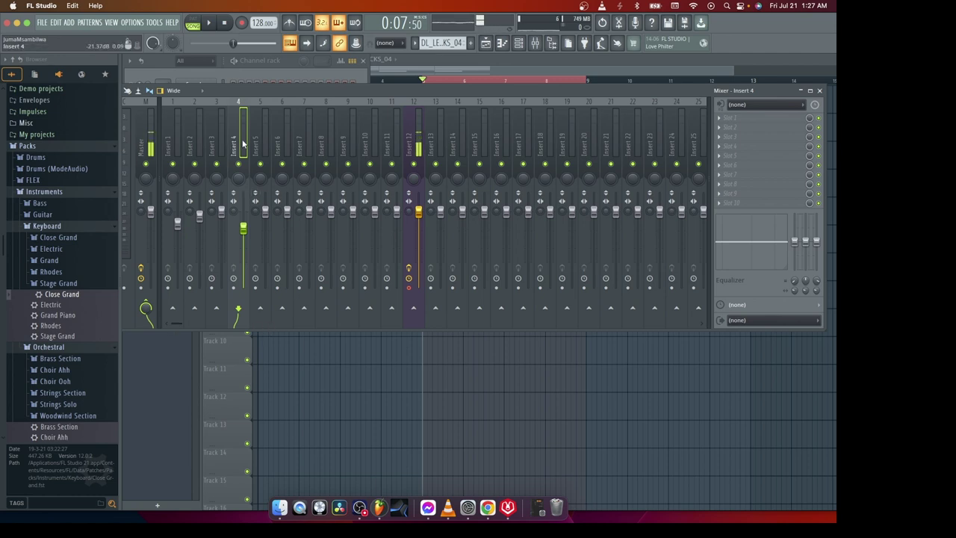
right_click(326, 309)
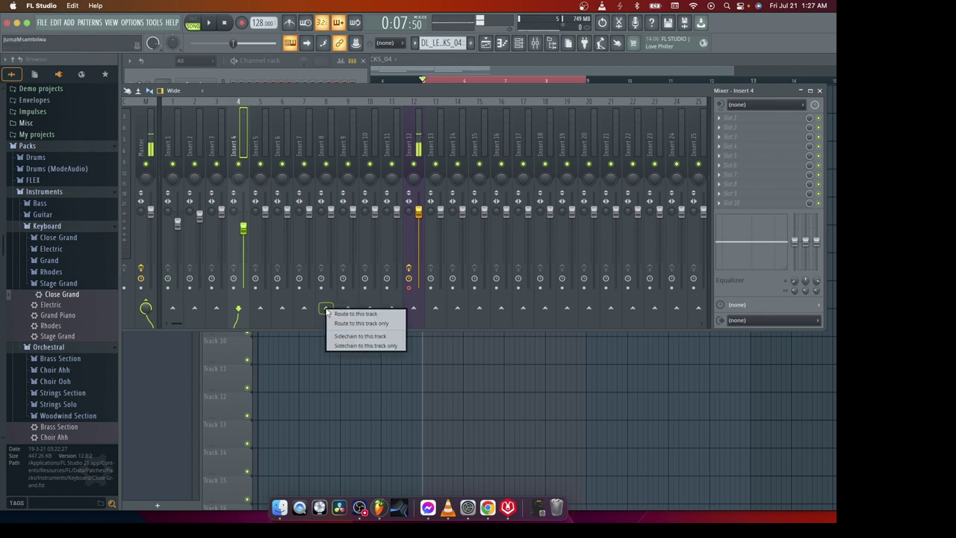
click(362, 323)
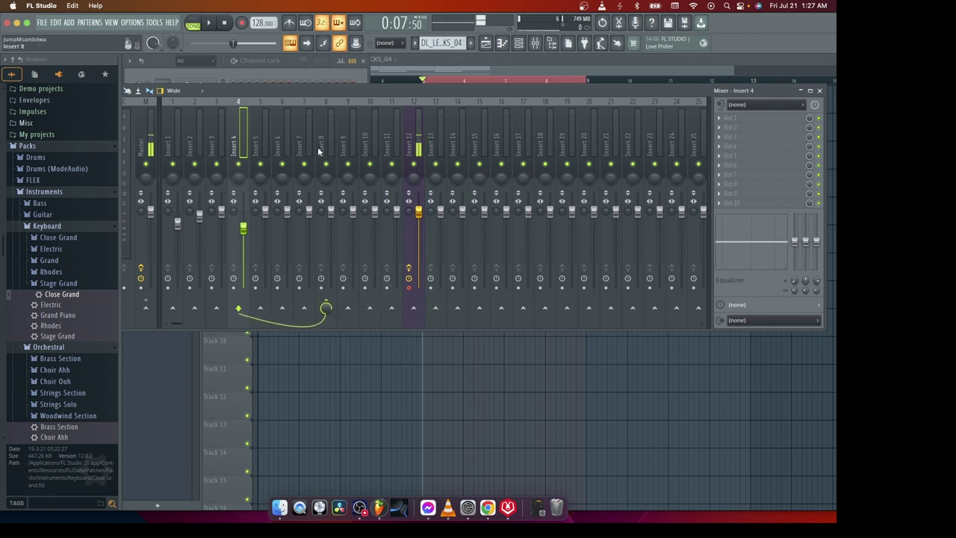
- Check Insert 4's routing through Insert 8 by soloing it and muting Insert 8 during playback, and compare with Insert 2's routing
click(210, 24)
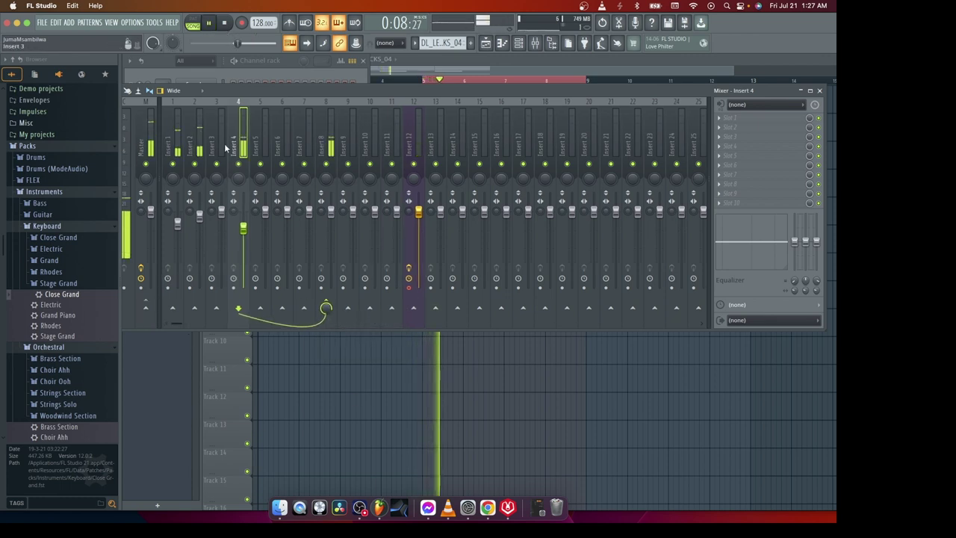
right_click(239, 164)
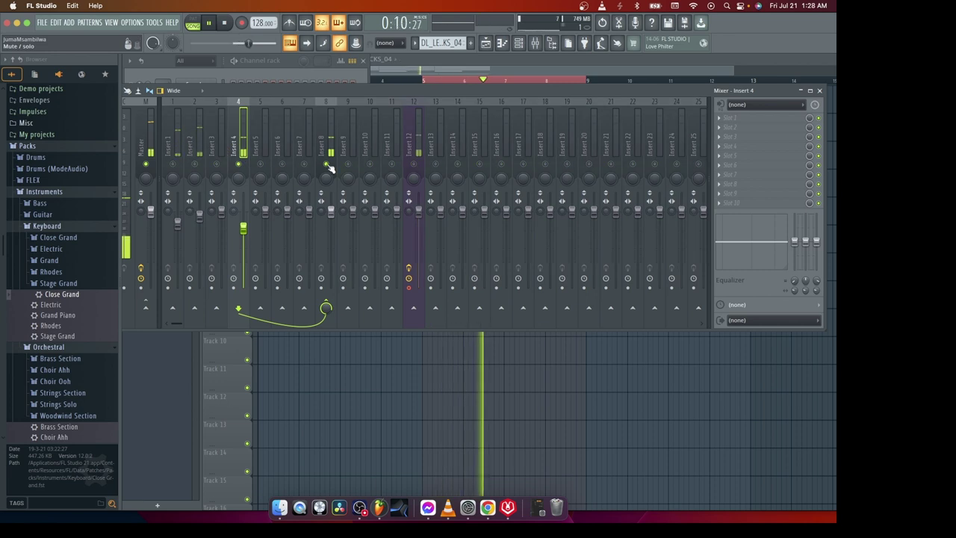
click(413, 164)
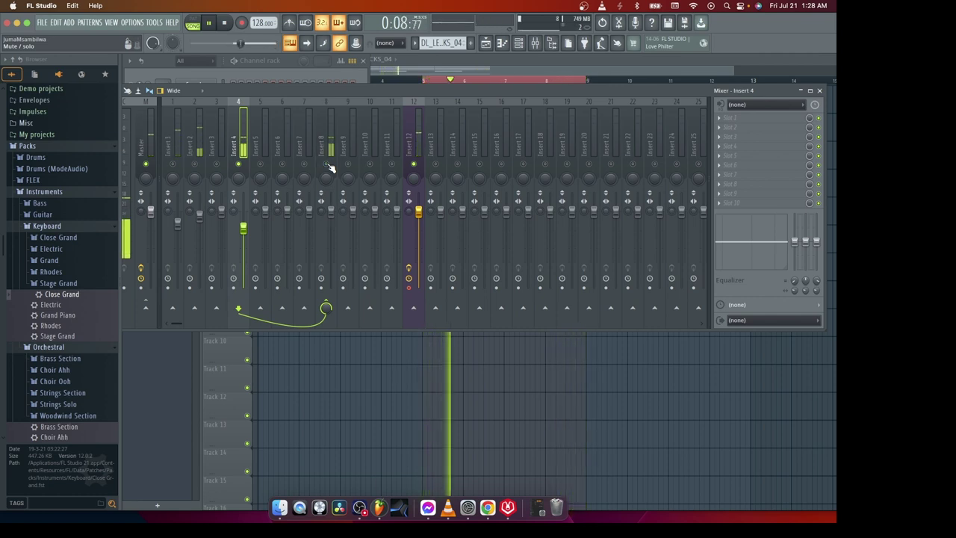
click(224, 24)
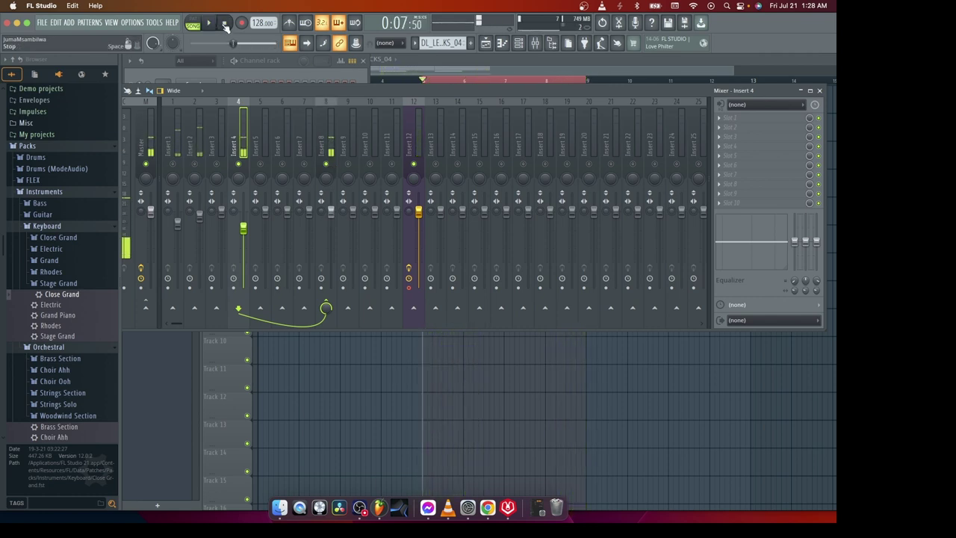
right_click(243, 164)
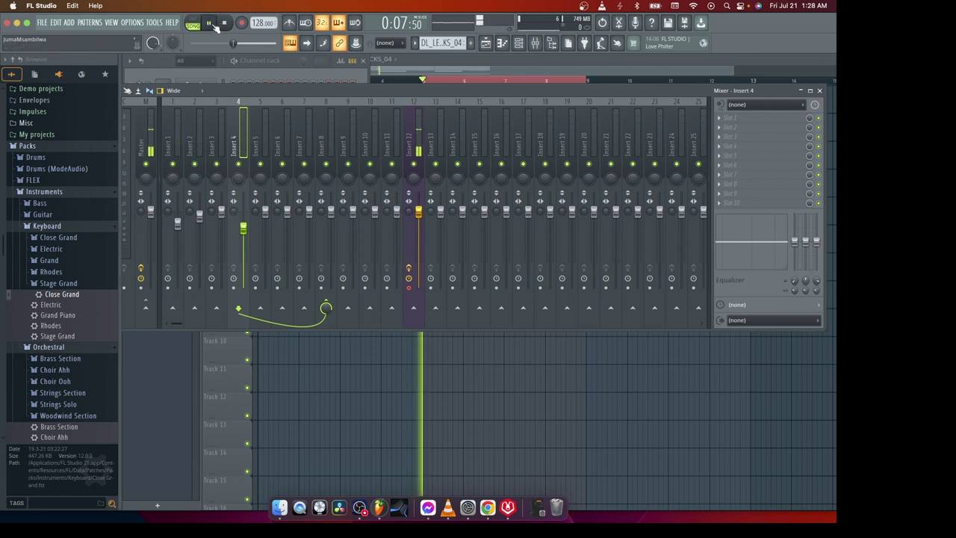
click(199, 142)
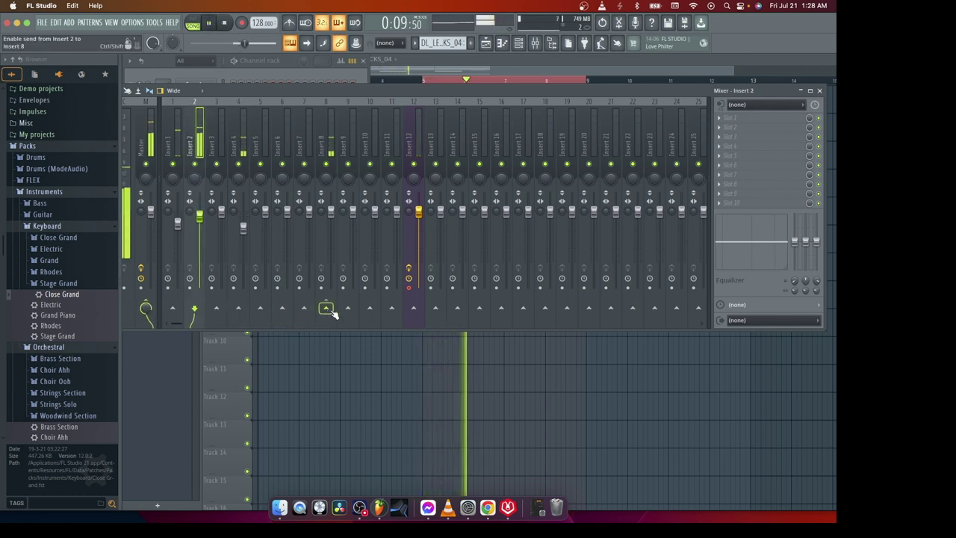
click(224, 24)
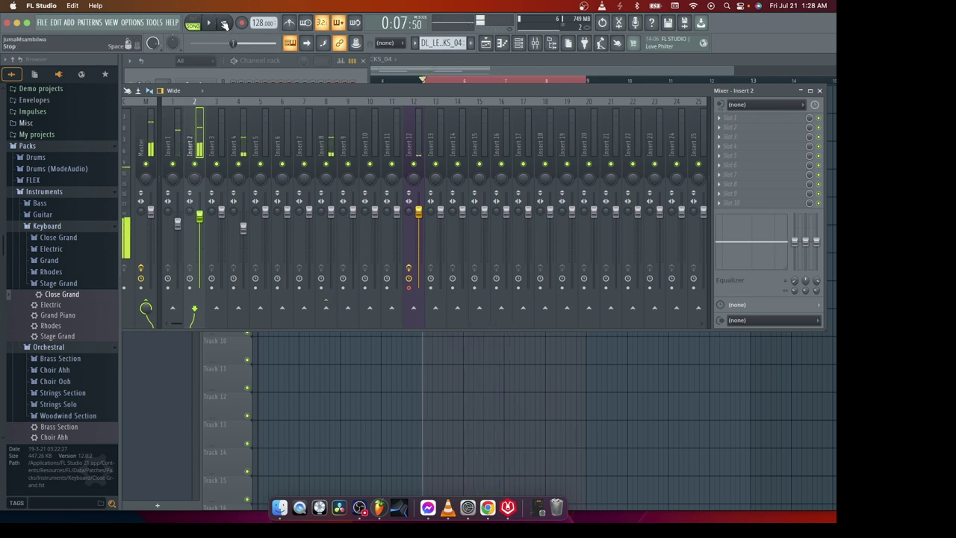
- Rename mixer track Insert 8 to "drums" and colour it brown (#9F3835)
right_click(327, 142)
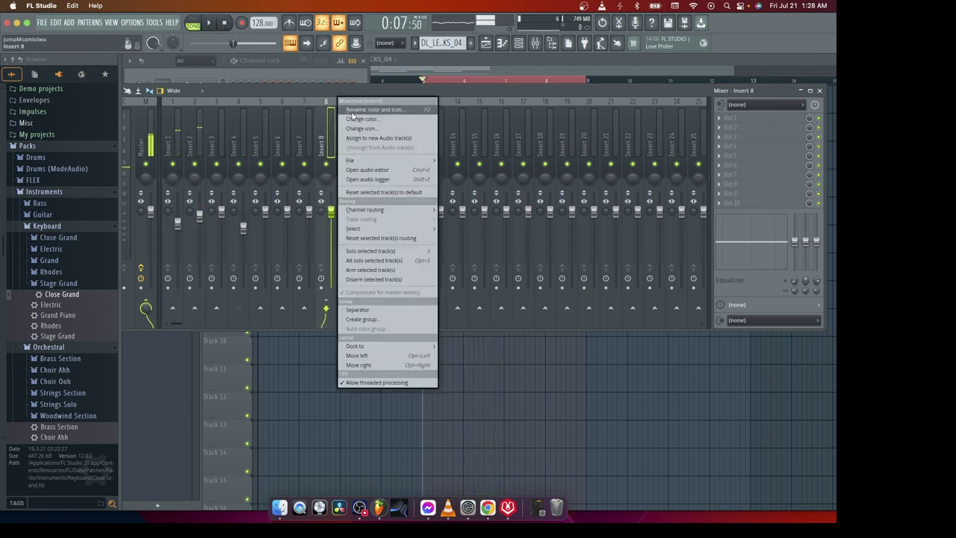
click(355, 111)
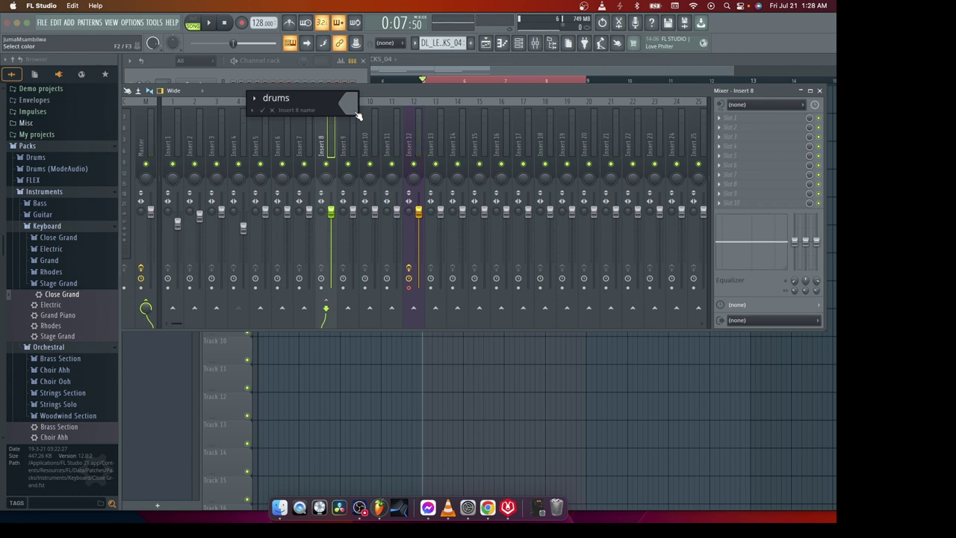
click(357, 114)
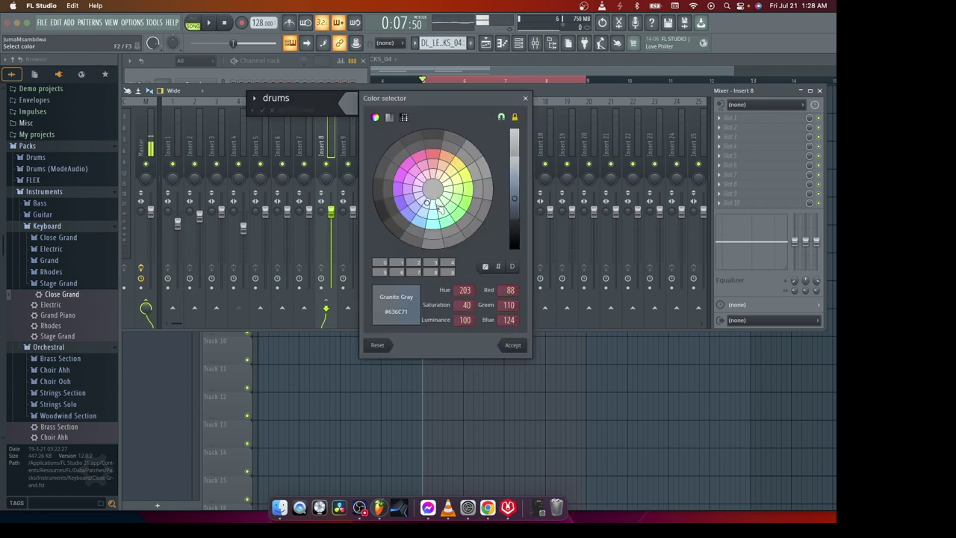
click(433, 155)
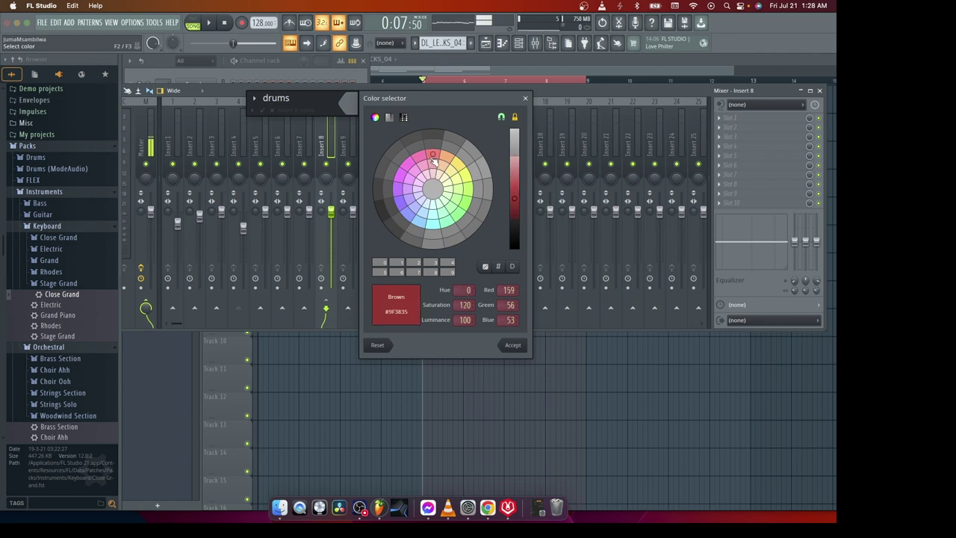
click(512, 347)
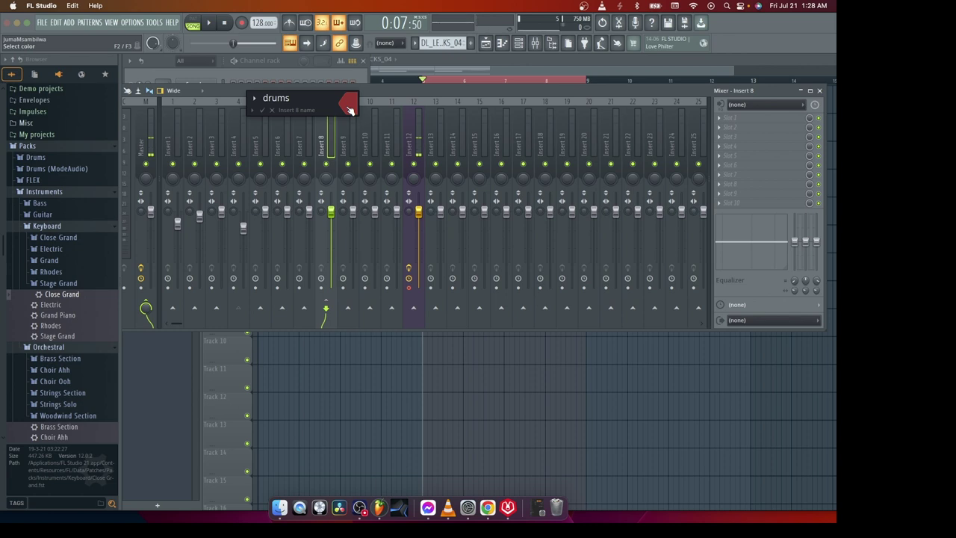
key(Return)
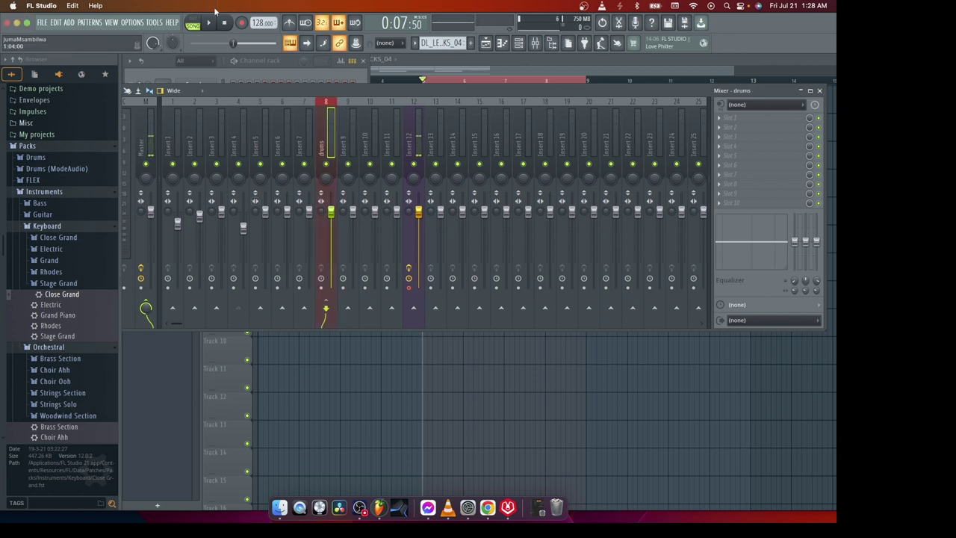
- Route mixer tracks Insert 2 and Insert 1 to the drums track only
click(218, 146)
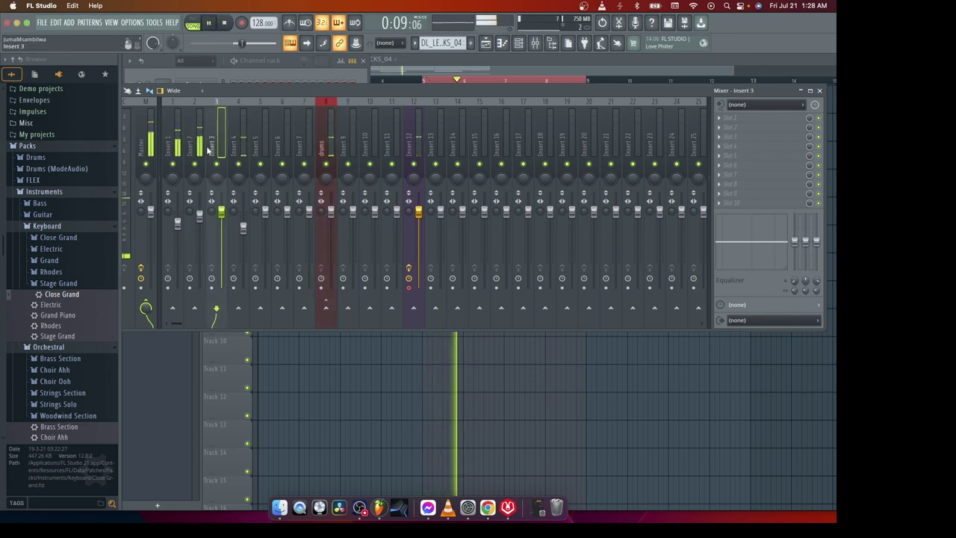
click(200, 147)
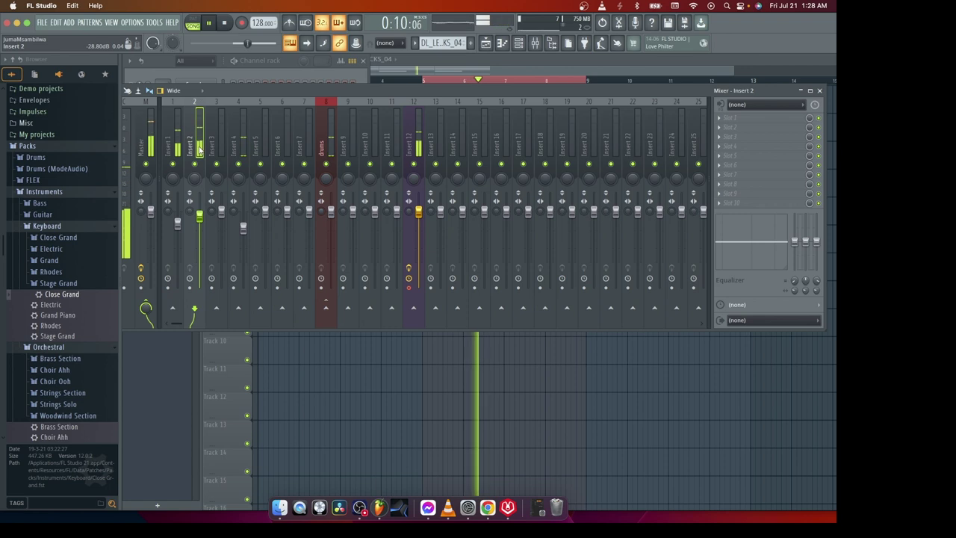
right_click(326, 308)
click(376, 327)
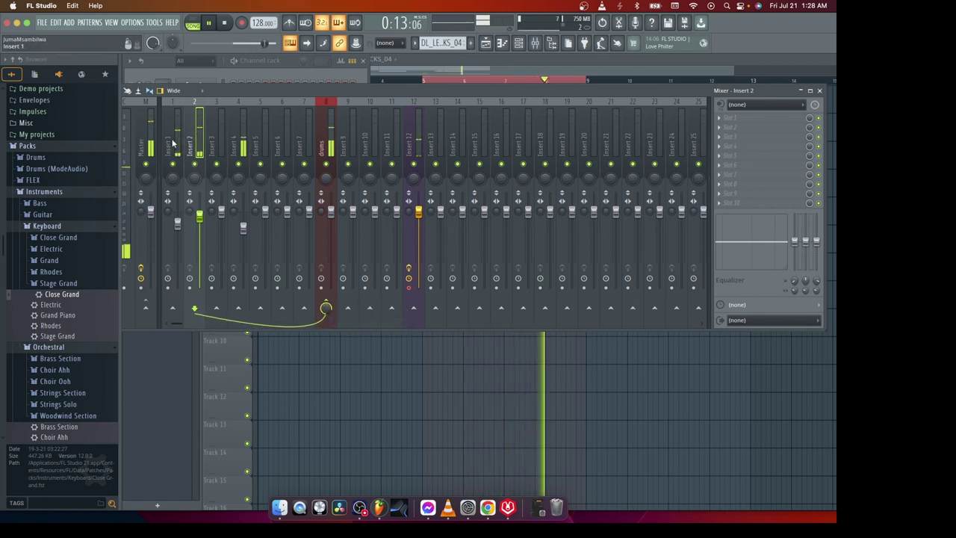
key(Left)
right_click(326, 308)
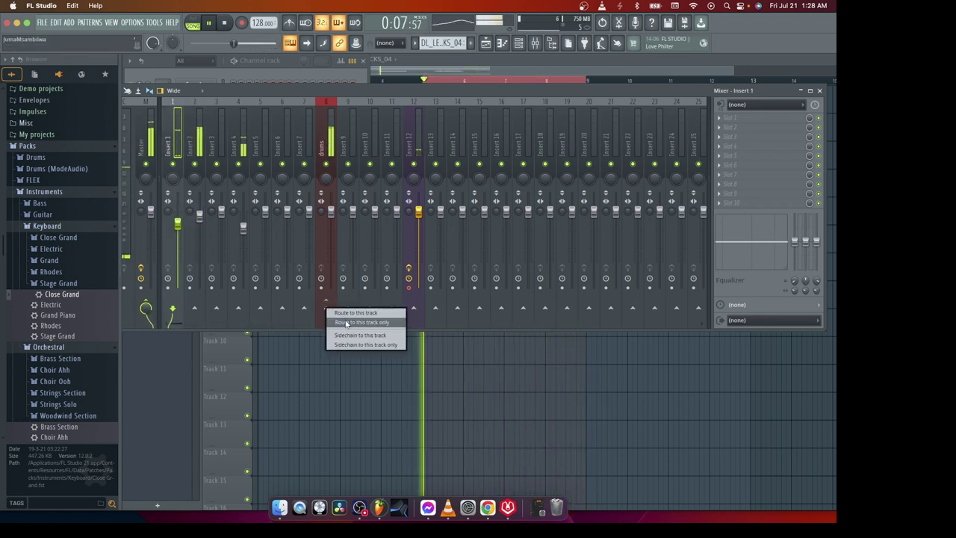
click(345, 320)
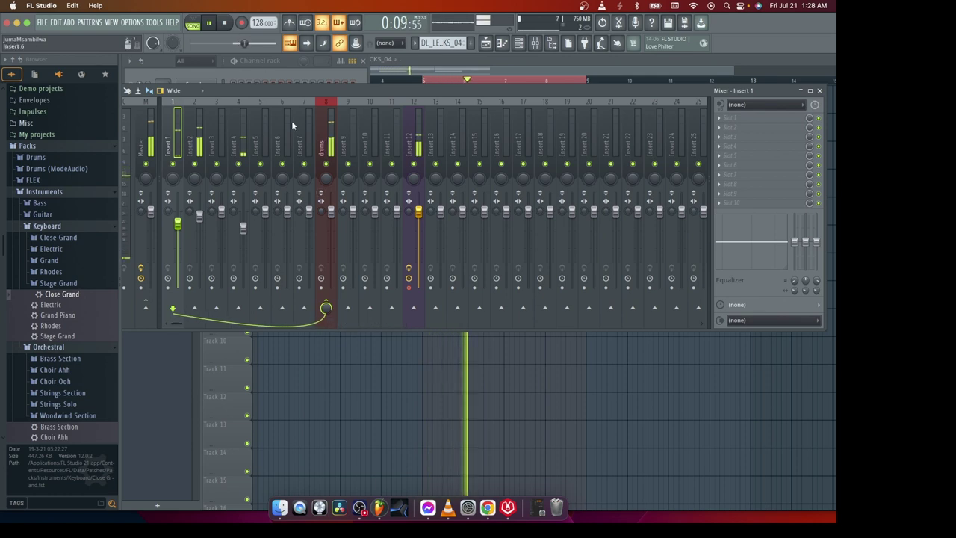
- Check the drums bus during playback by soloing it, add Insert 12 for comparison, restore all tracks and stop playback
scroll(329, 165, down, 1)
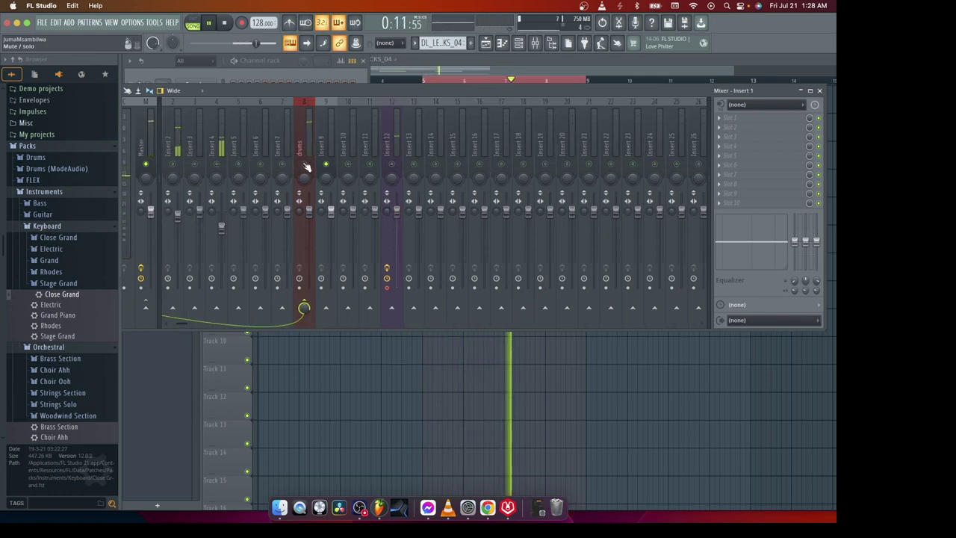
right_click(305, 164)
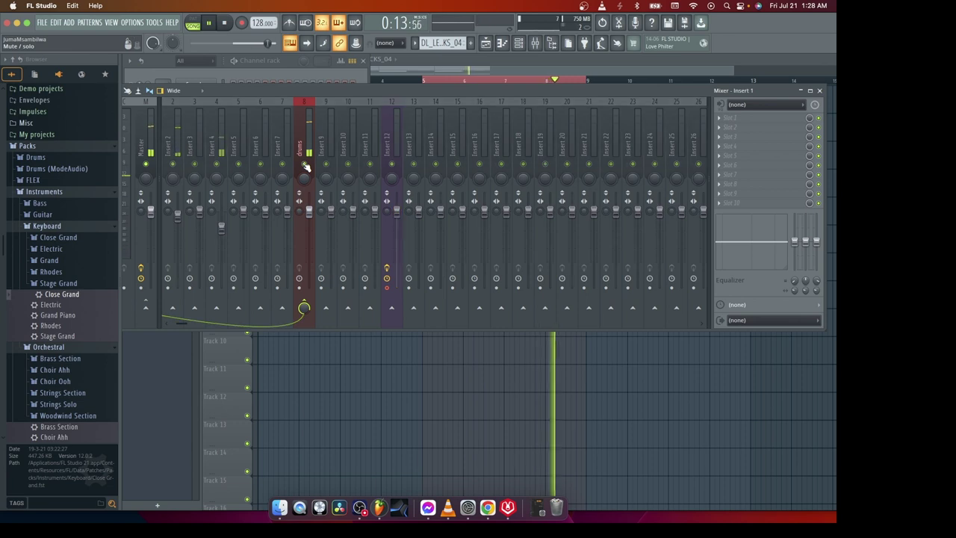
click(392, 163)
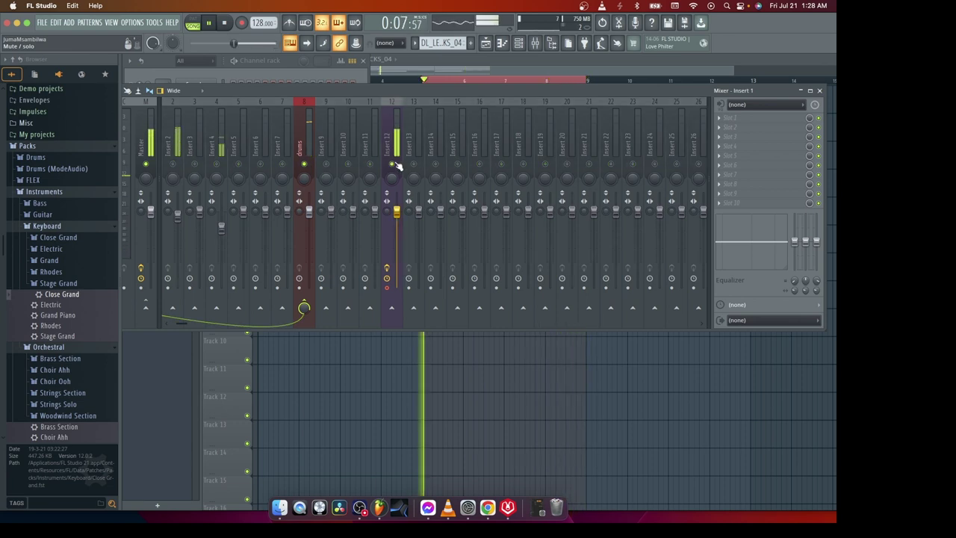
right_click(305, 163)
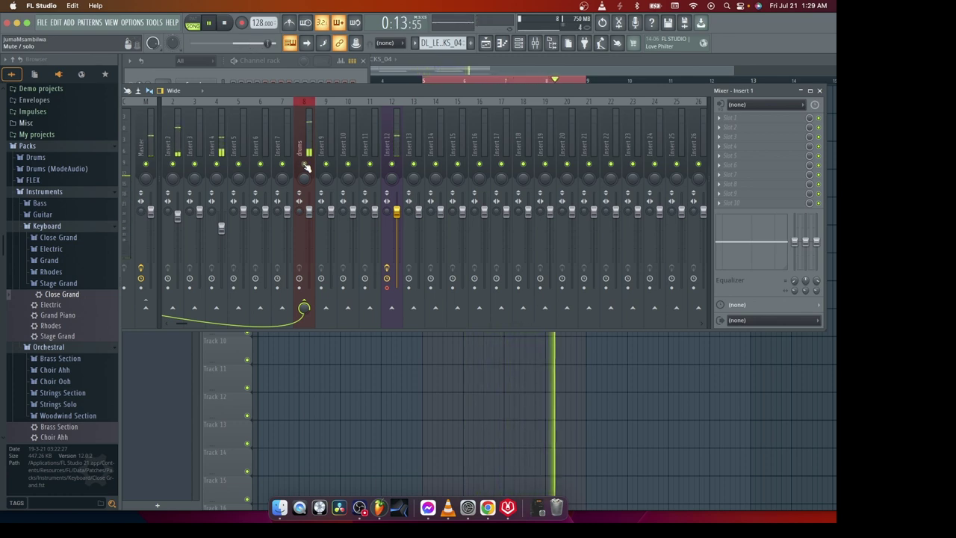
click(225, 24)
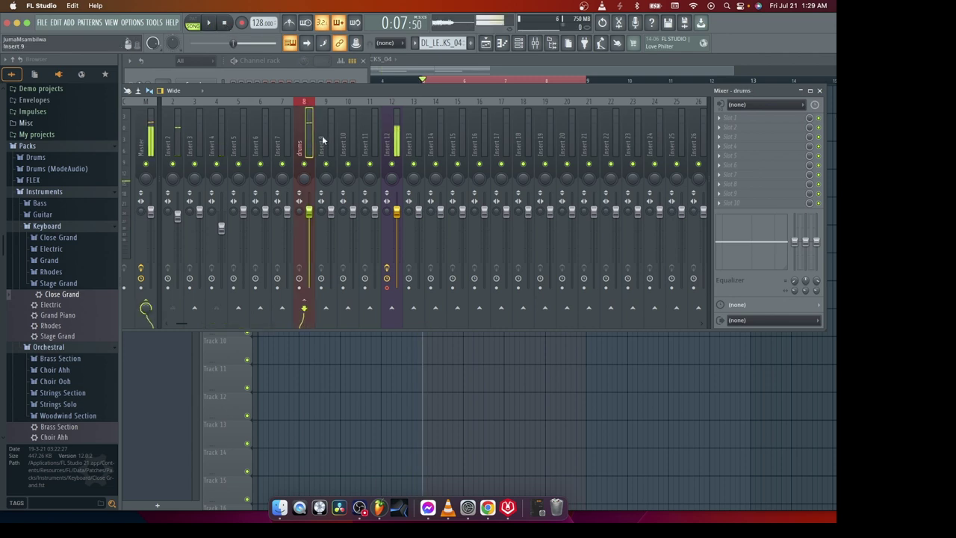
- Load Fruity Compressor into the first effect slot of the drums track and move its window clear of that track's meter
click(720, 120)
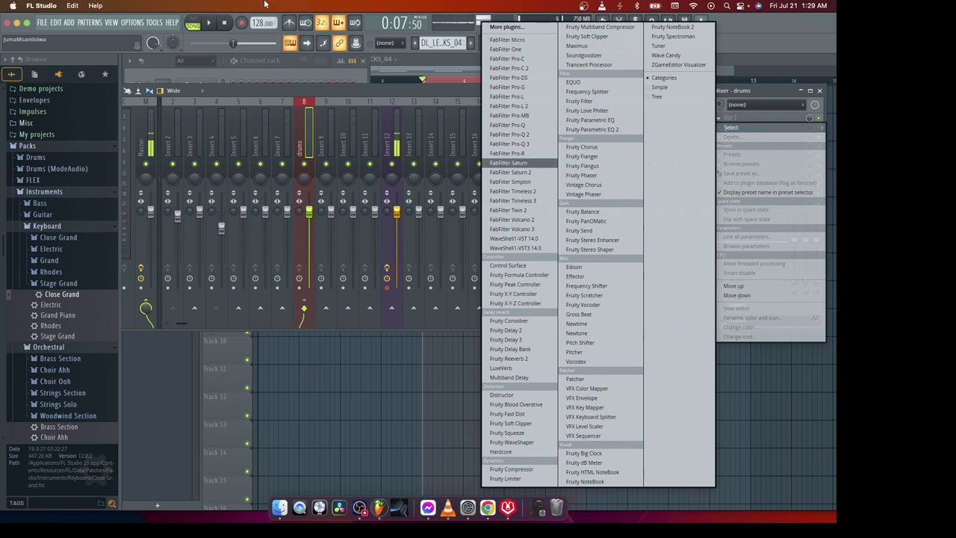
click(514, 469)
drag(261, 127, 451, 137)
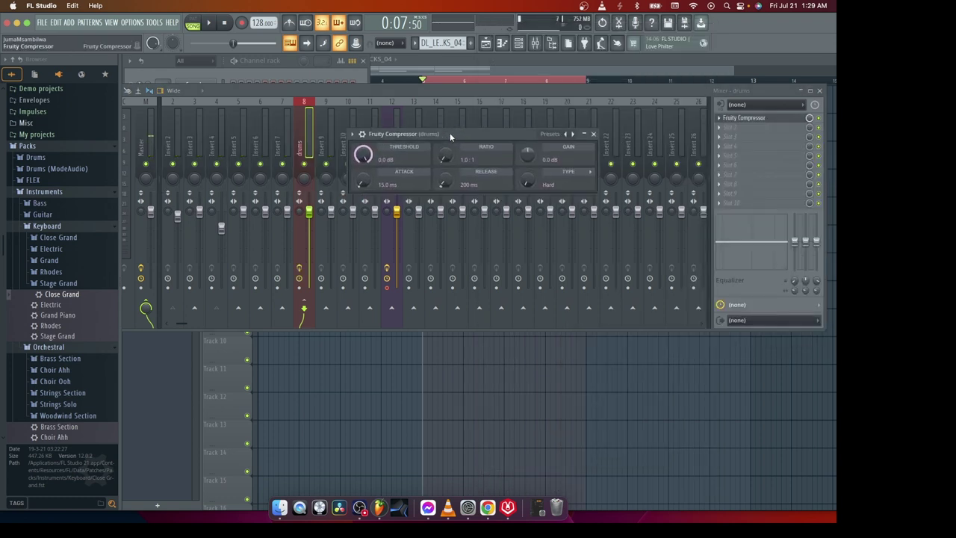
- While auditioning the drums, lower the Fruity Compressor's threshold to about -20.5 dB
key(space)
drag(362, 155, 362, 119)
click(224, 23)
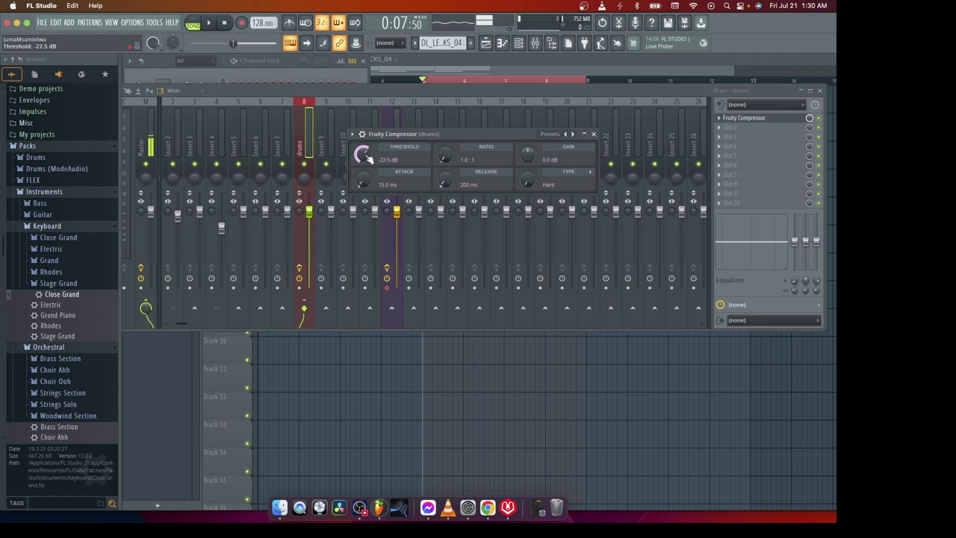
drag(405, 136, 337, 163)
click(218, 24)
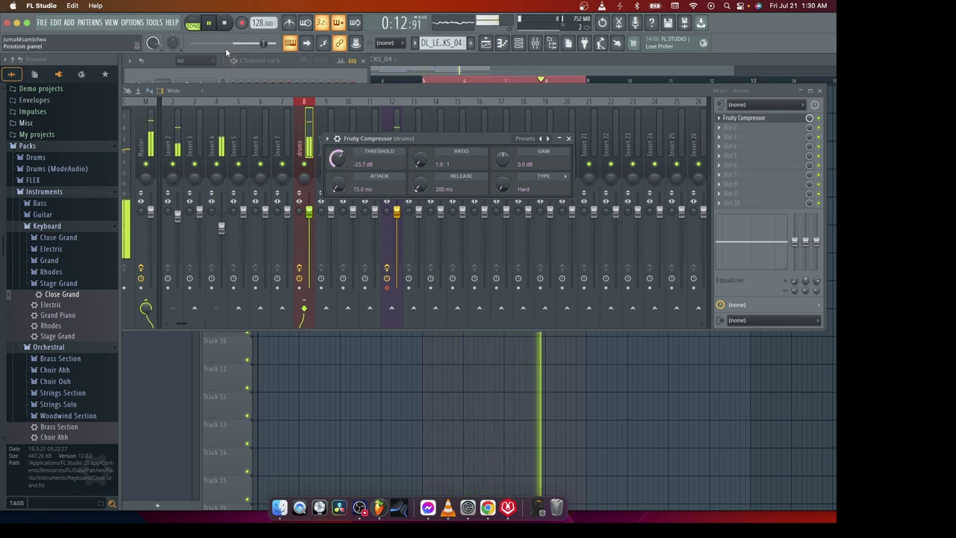
click(226, 25)
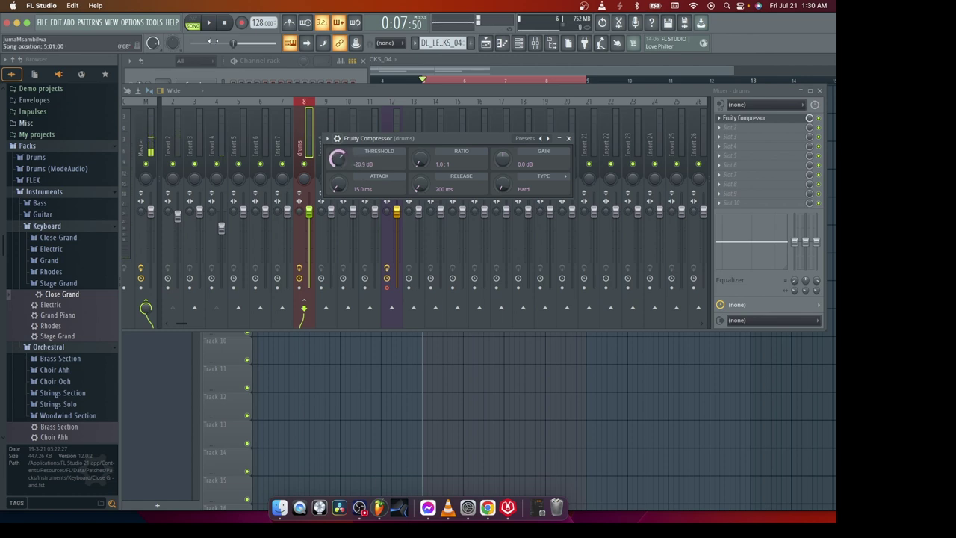
- Set the compressor's ratio to 12.7:1 and fine-tune its threshold to -20.3 dB during playback
key(space)
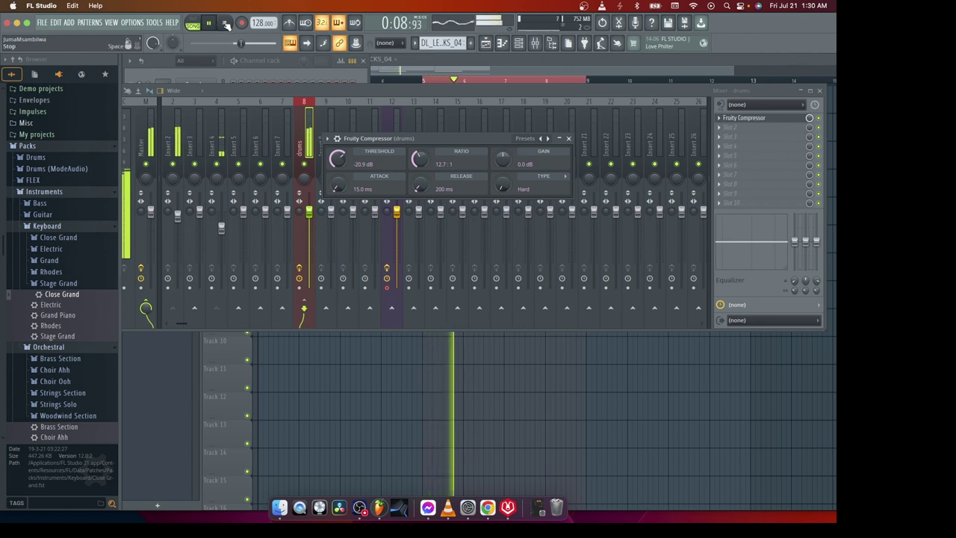
click(226, 23)
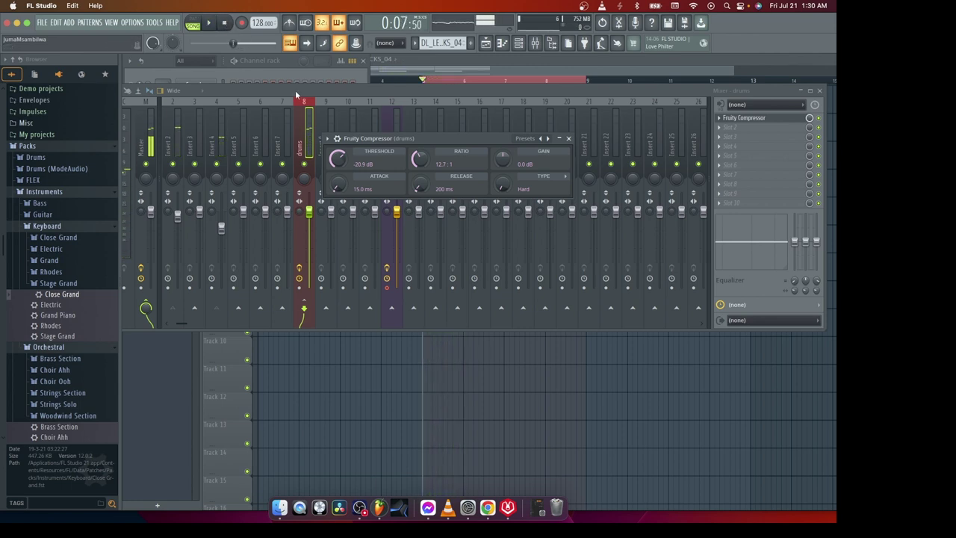
click(216, 24)
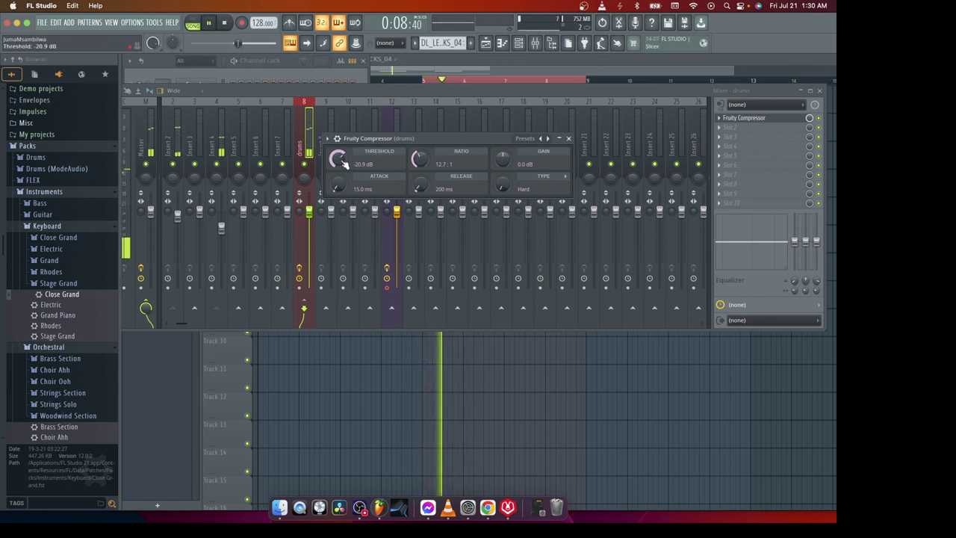
scroll(342, 163, up, 5)
scroll(343, 162, down, 5)
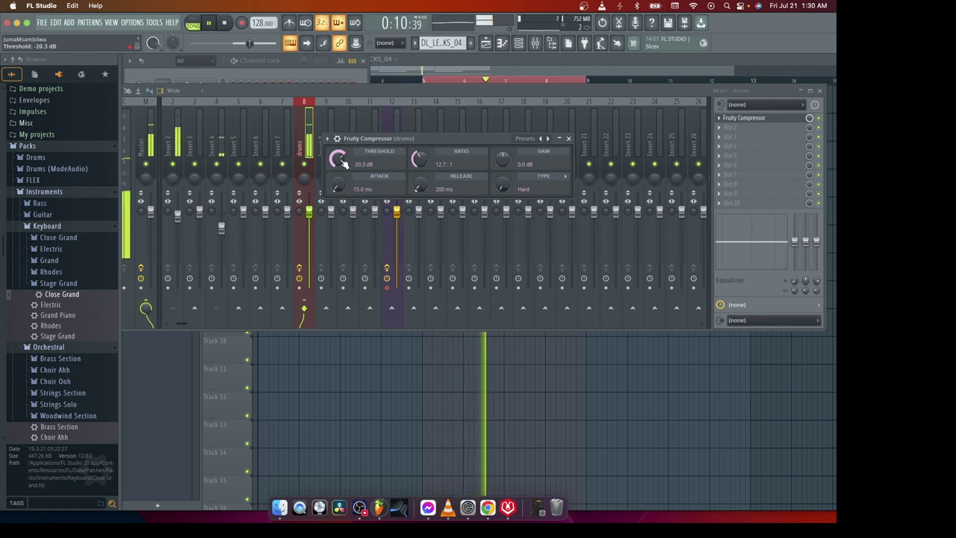
- Compare the drums with Fruity Compressor bypassed and enabled, and stop playback
click(822, 121)
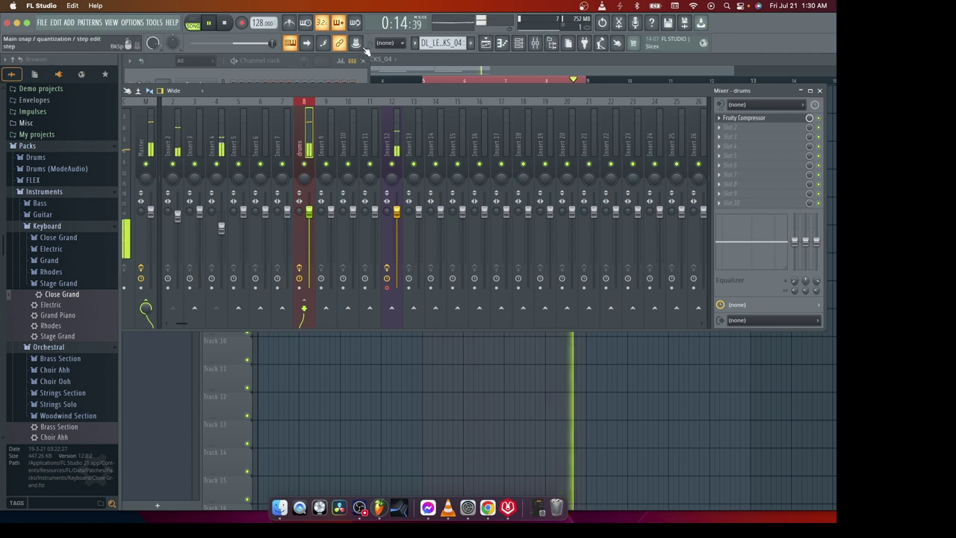
click(225, 24)
click(225, 24)
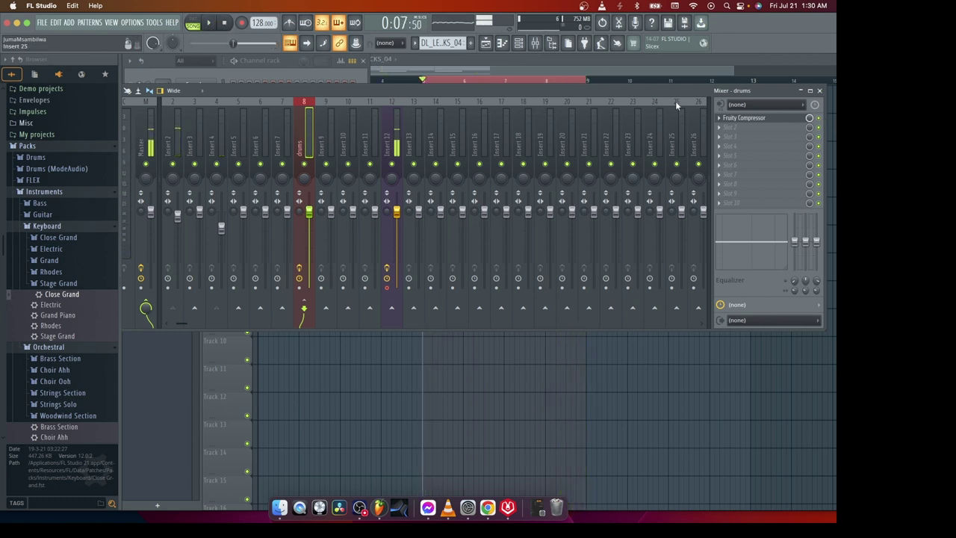
- Set the drums compressor's attack to 16.8 ms and its release to 175 ms
click(753, 122)
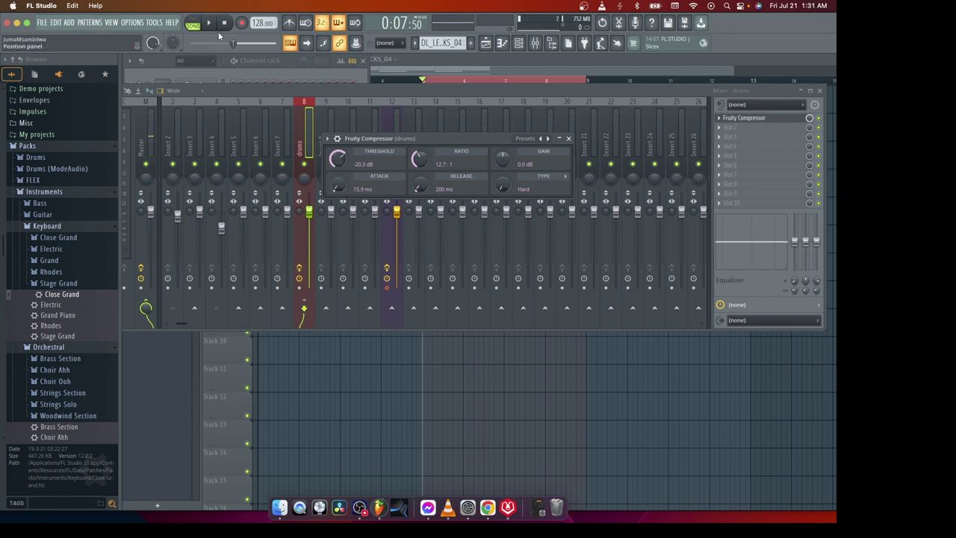
mouse_move(337, 186)
mouse_down()
mouse_move(337, 160)
mouse_move(337, 195)
mouse_move(337, 185)
mouse_up()
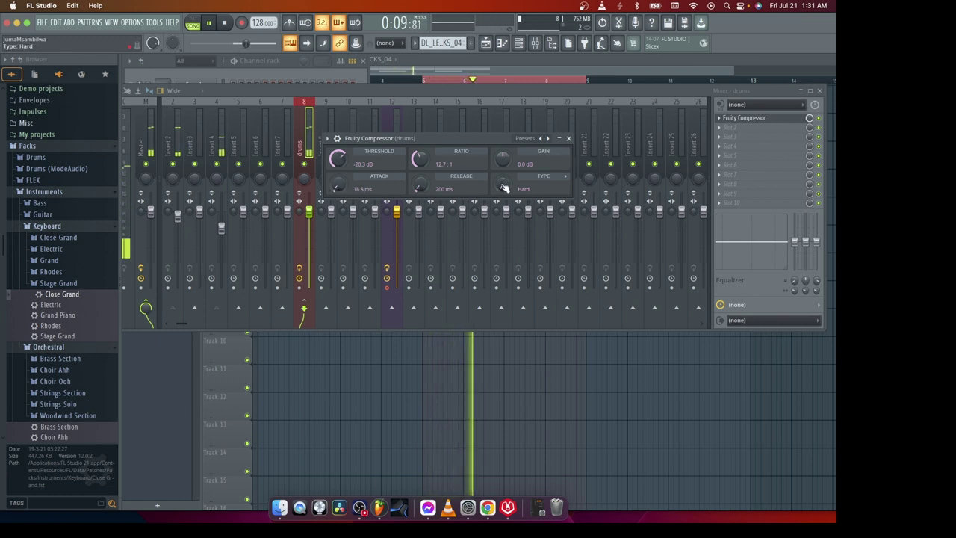
drag(421, 187, 423, 191)
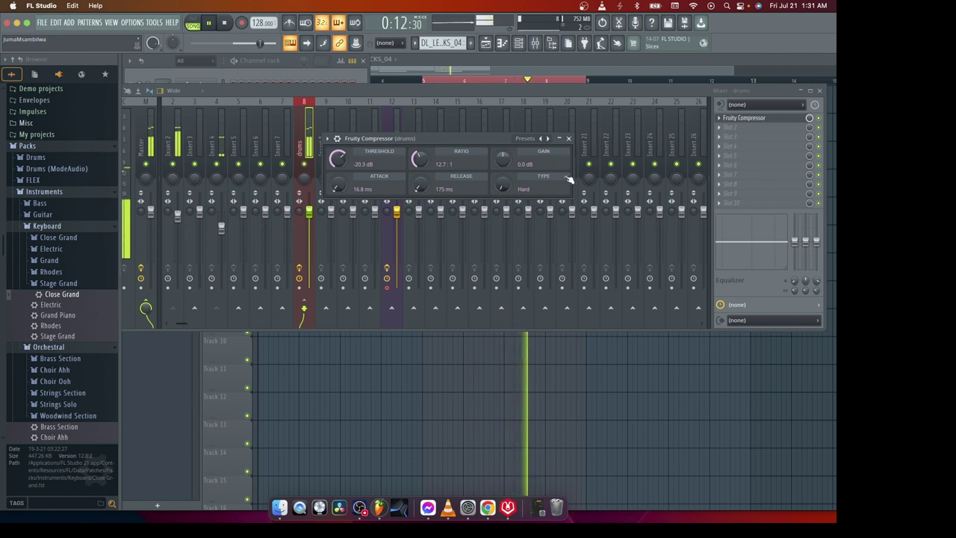
- Try out the compressor's Type setting during playback, keep it at Hard, stop playback and close the compressor
right_click(501, 187)
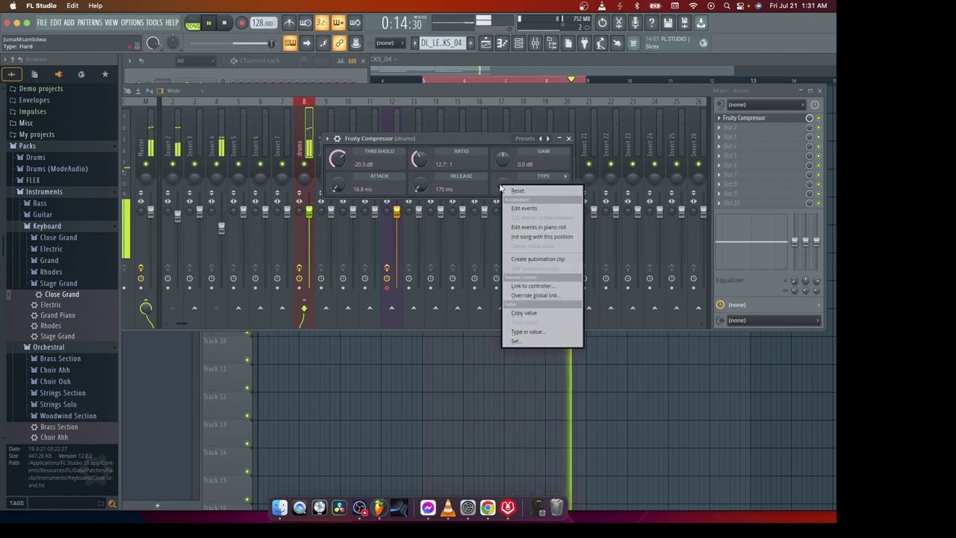
click(501, 187)
mouse_move(501, 187)
mouse_down()
mouse_move(501, 173)
mouse_move(503, 188)
mouse_up()
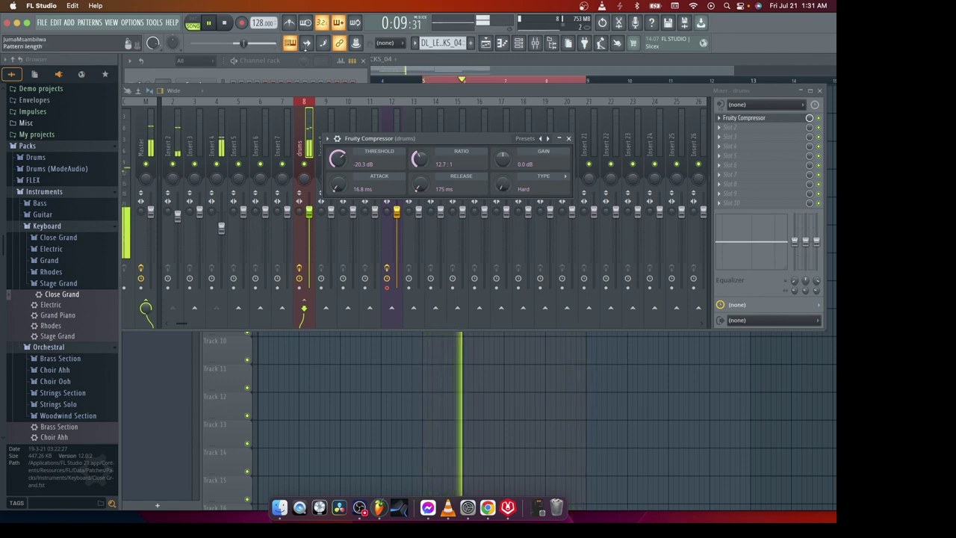
key(space)
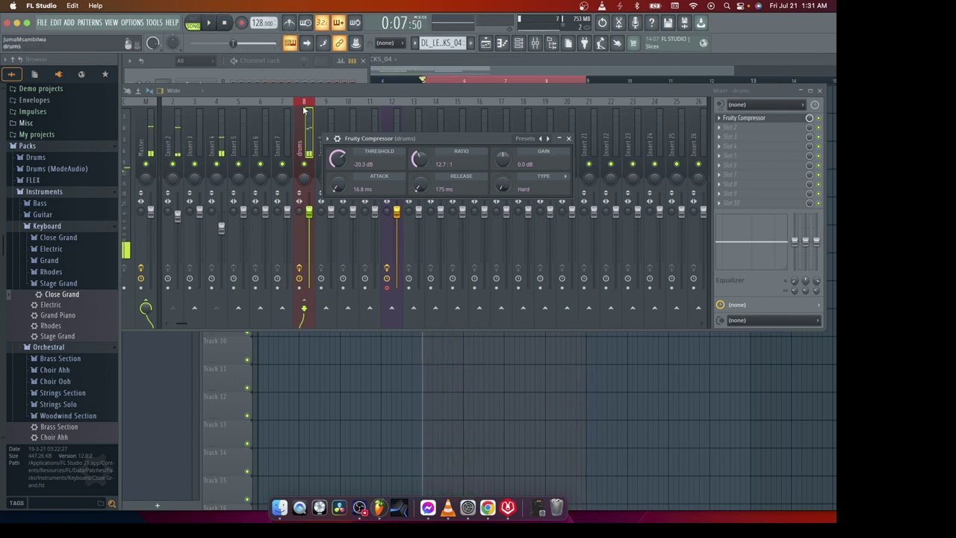
click(568, 139)
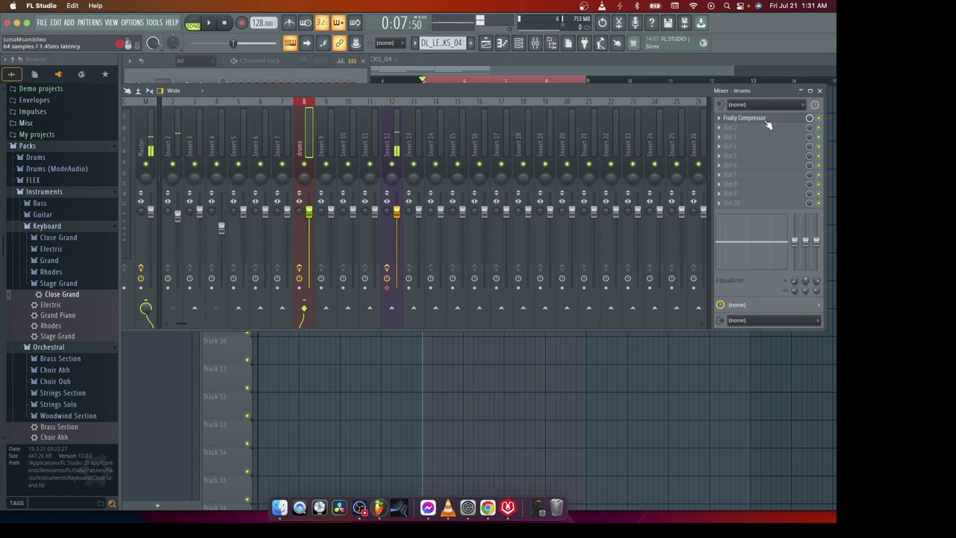
- Reopen the drums track's Fruity Compressor and raise its gain to about 7.6 dB during playback
click(767, 120)
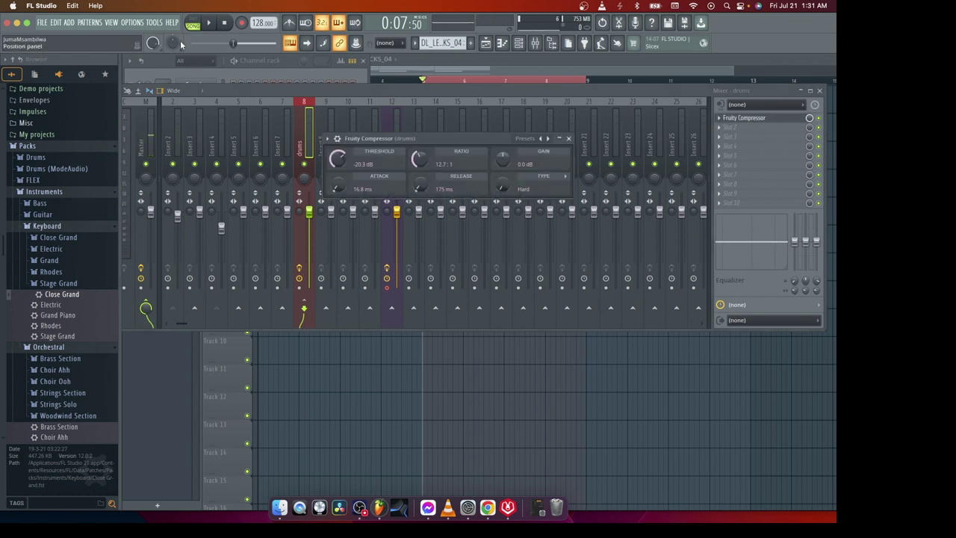
click(210, 22)
click(227, 23)
right_click(504, 163)
click(524, 166)
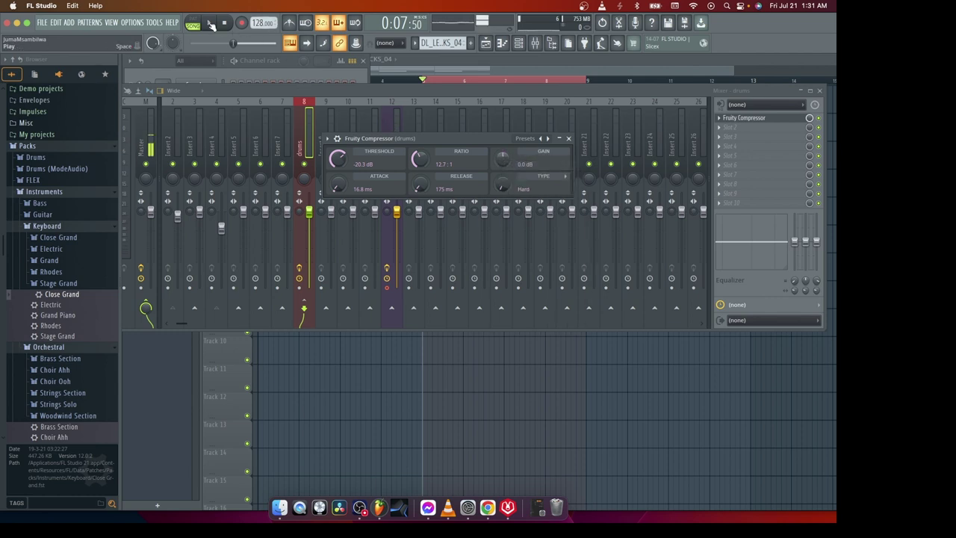
click(210, 23)
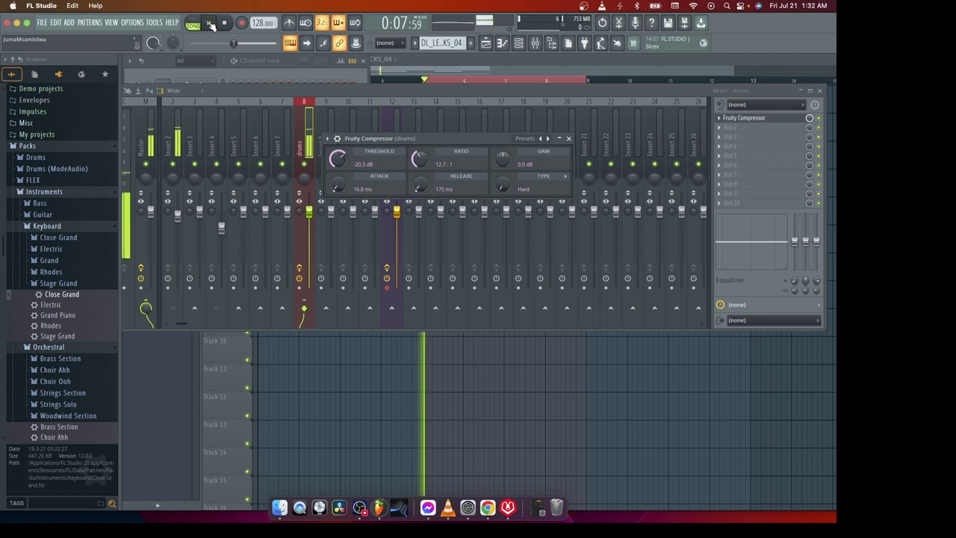
mouse_move(506, 166)
mouse_down()
mouse_move(506, 136)
mouse_move(506, 166)
mouse_up()
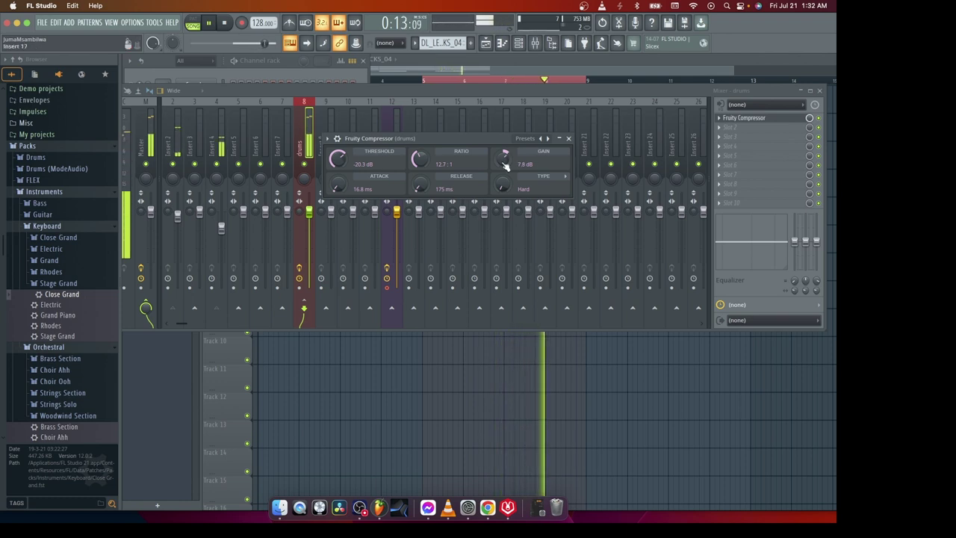
- Compare the drums with the compressor bypassed, re-enable it, and set its ratio to 14.3:1 and gain to 7.8 dB
click(820, 119)
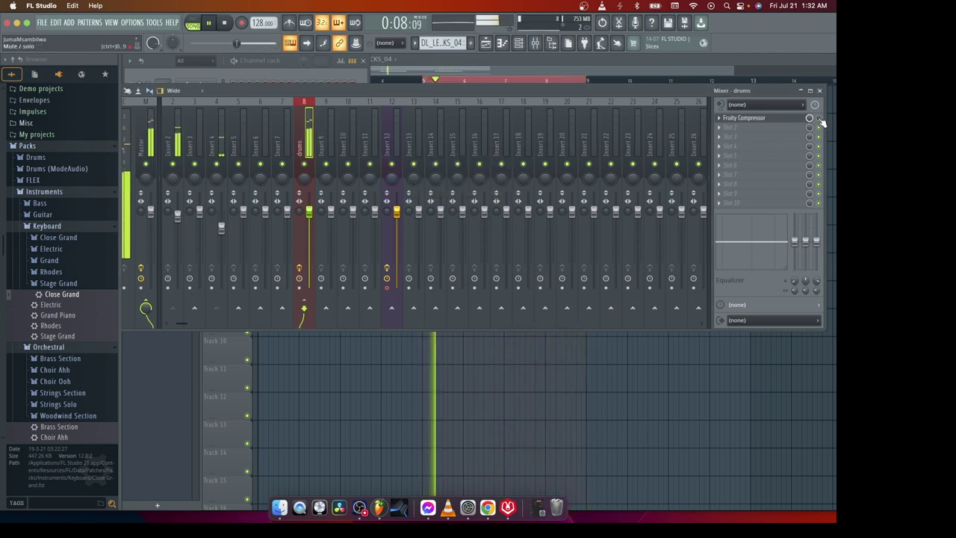
click(764, 125)
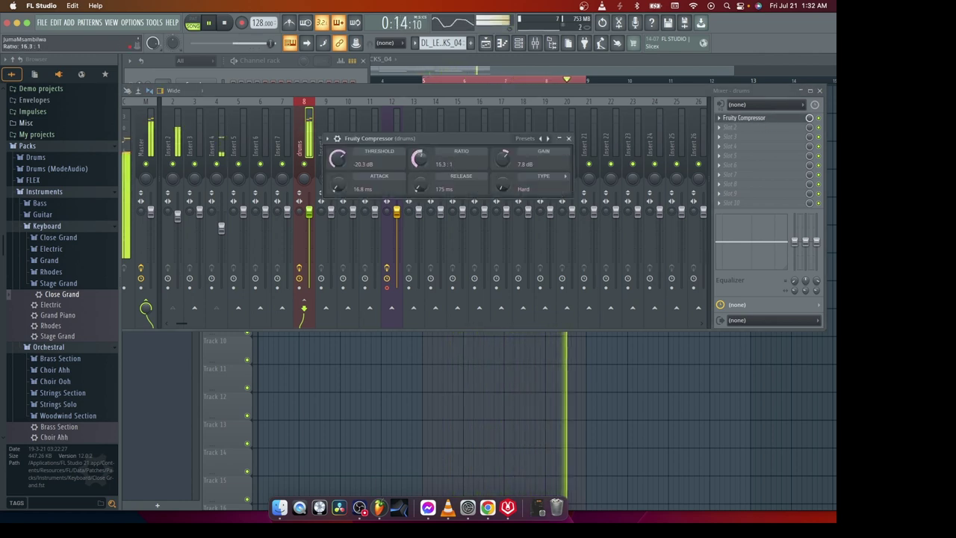
mouse_move(427, 171)
mouse_down()
mouse_move(427, 159)
mouse_move(421, 173)
mouse_up()
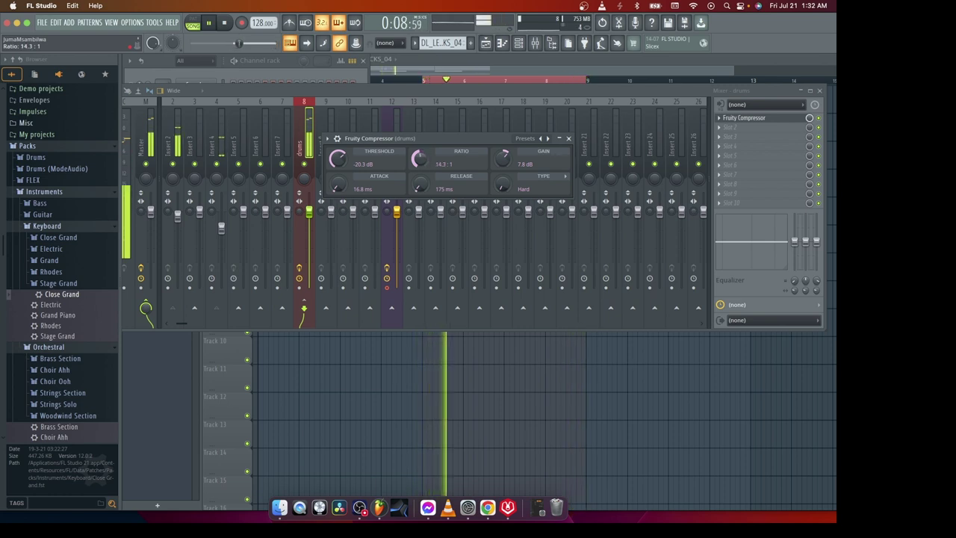
- Set the drums compressor's ratio to 11.1:1 and threshold to -21.2 dB, compare with it bypassed, and re-enable it
scroll(340, 163, down, 2)
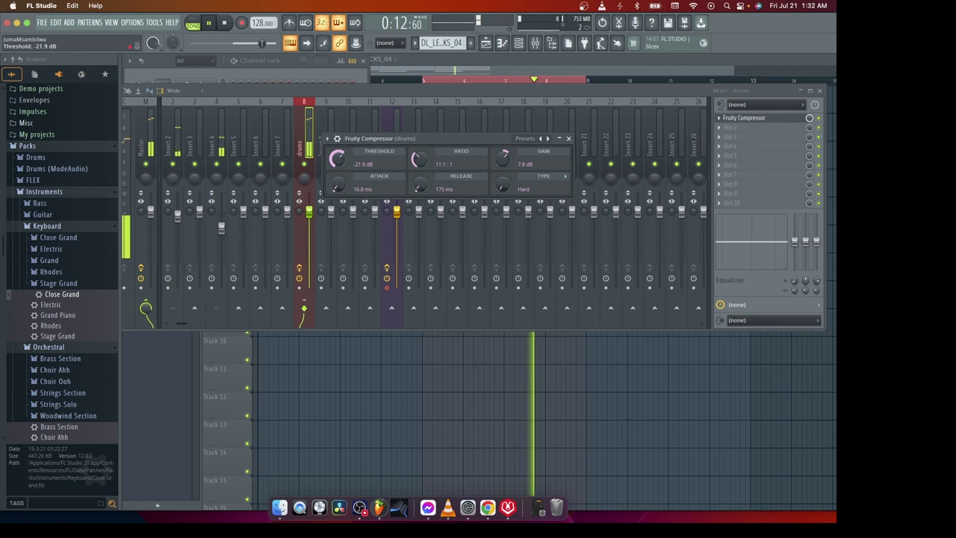
scroll(340, 163, up, 1)
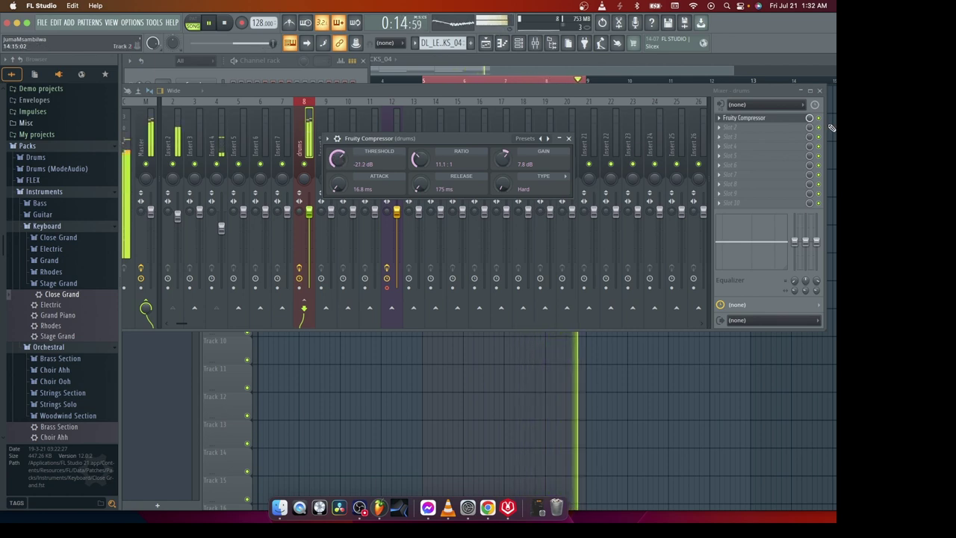
click(820, 121)
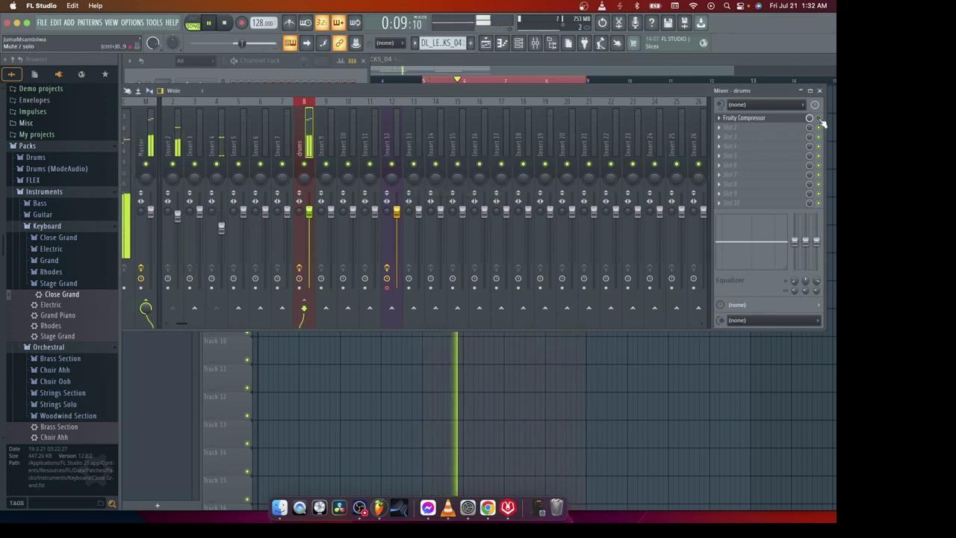
click(778, 121)
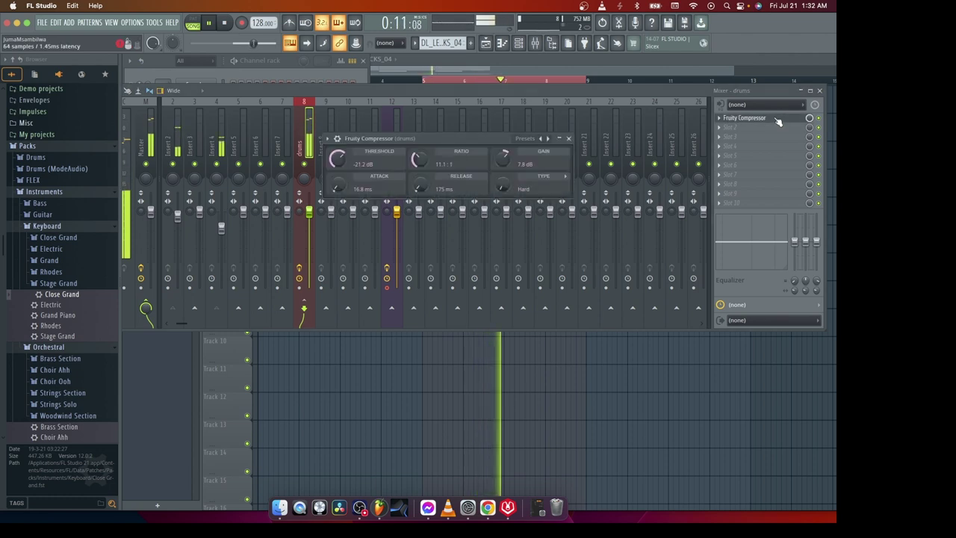
- Try the drums compressor's attack at 118.1 ms, 400 ms and 15.6 ms during playback, and stop playback
drag(336, 192, 340, 217)
scroll(340, 189, up, 5)
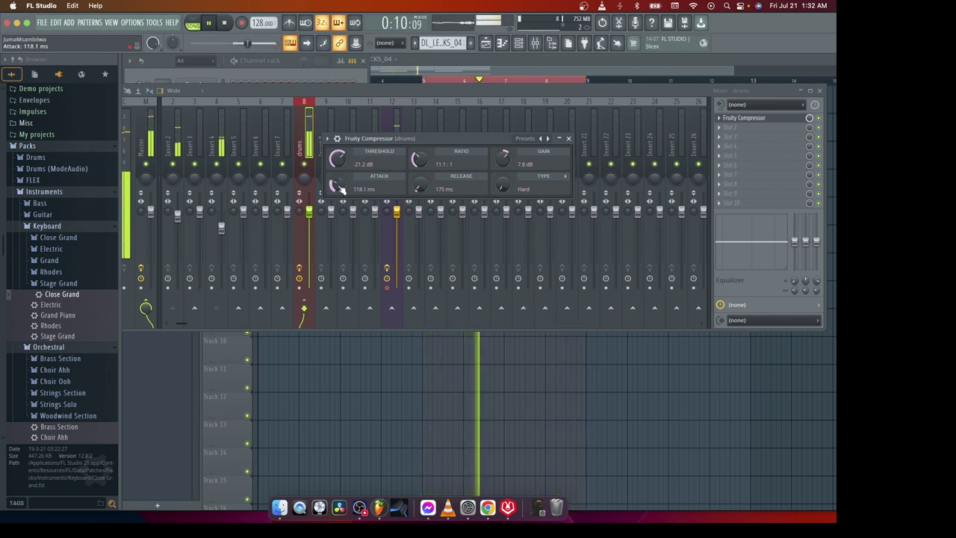
scroll(340, 189, up, 3)
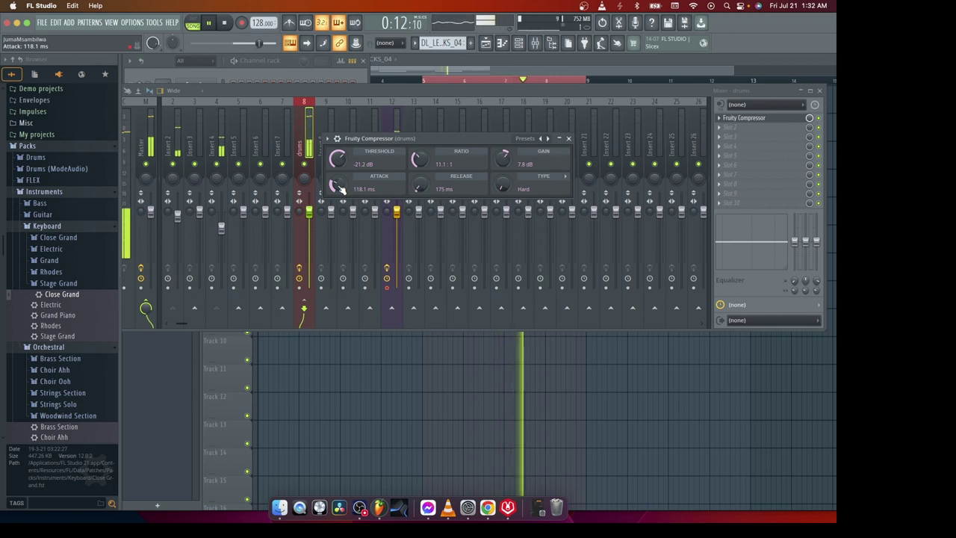
drag(340, 189, 333, 161)
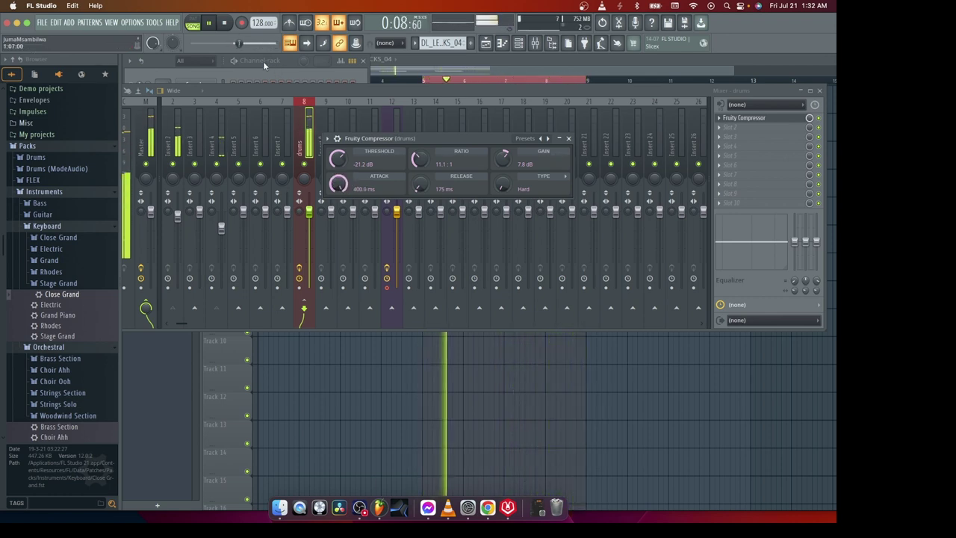
click(231, 25)
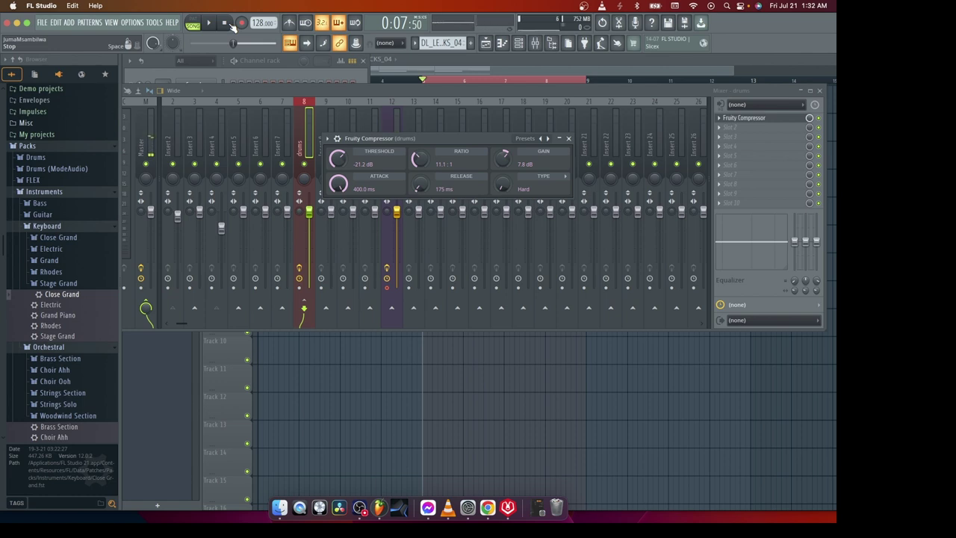
key(space)
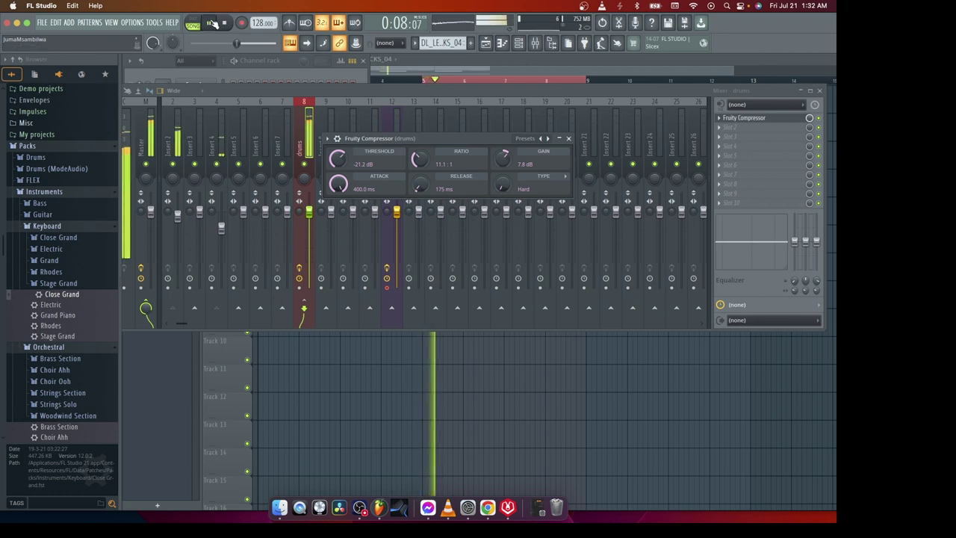
key(space)
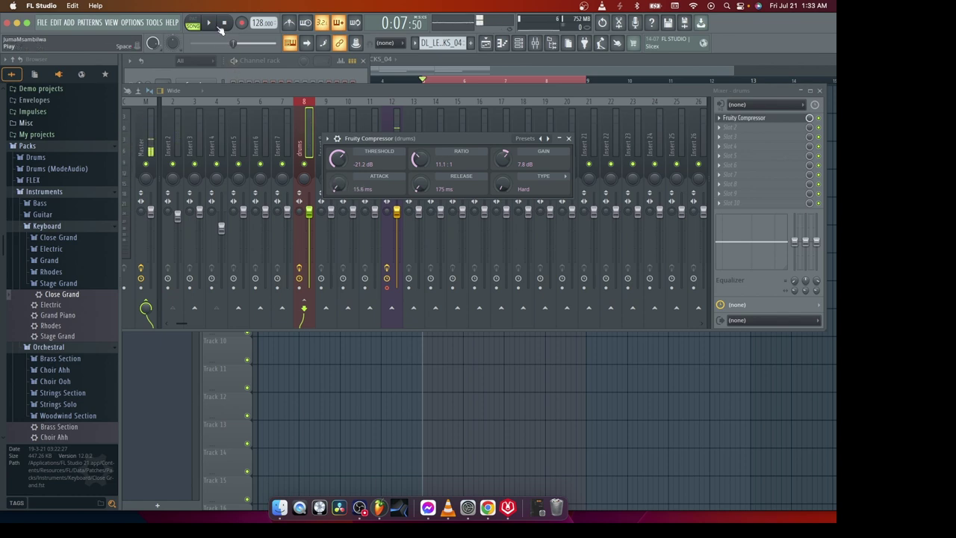
- Play the beat with the compressor's attack at 81.6 ms, compare the drums with it bypassed, and re-enable it
click(213, 25)
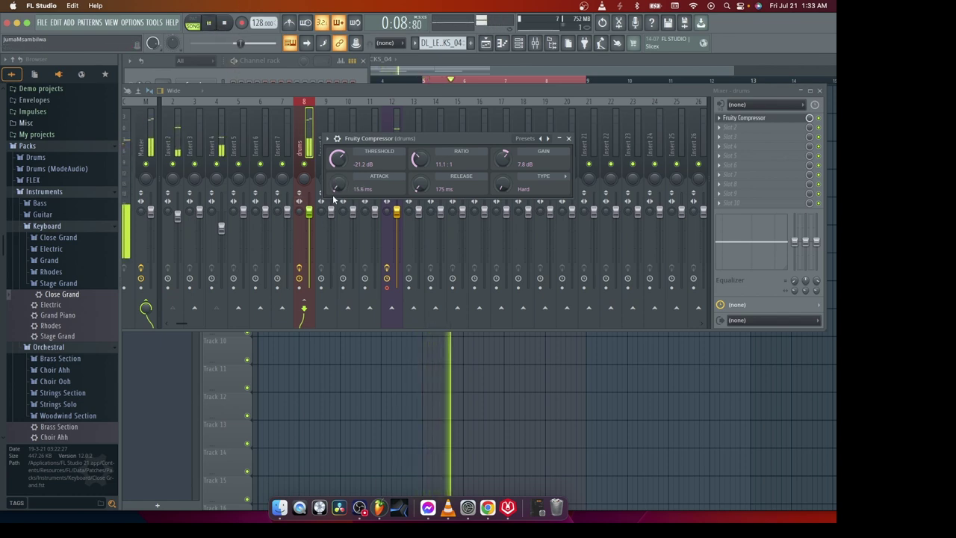
drag(337, 184, 340, 172)
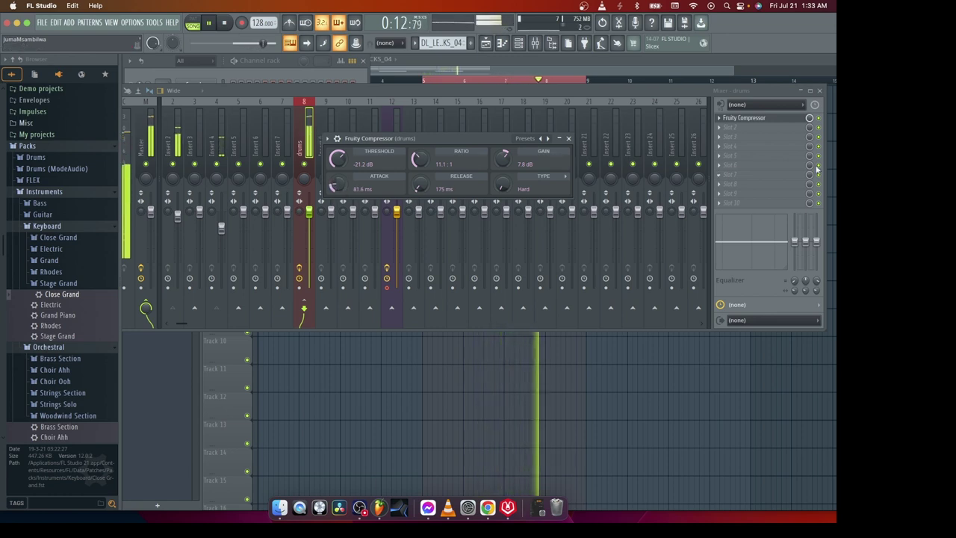
click(824, 119)
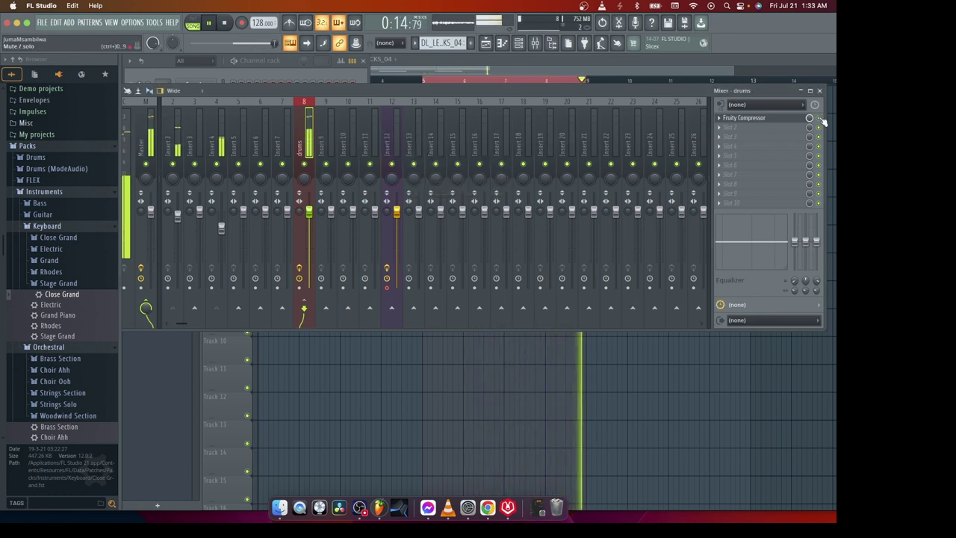
click(760, 120)
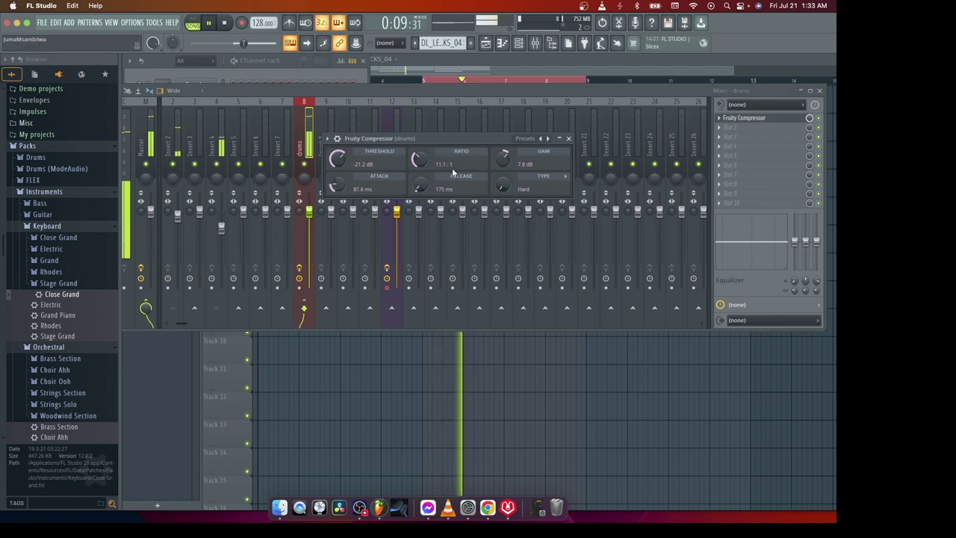
- Try the drums compressor's release at 4000 ms and 701 ms, replay the beat, and set the release to 644 ms
drag(426, 193, 422, 185)
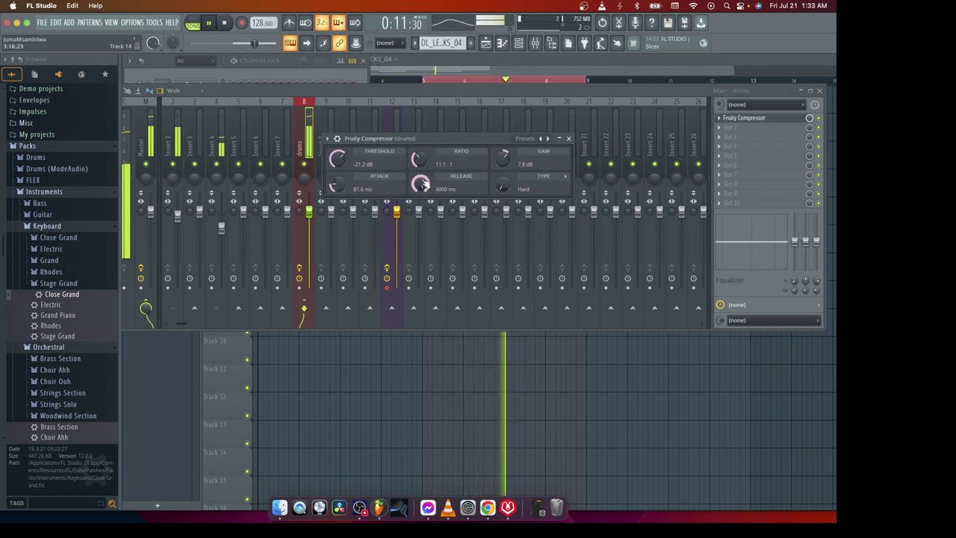
drag(422, 185, 422, 193)
click(224, 23)
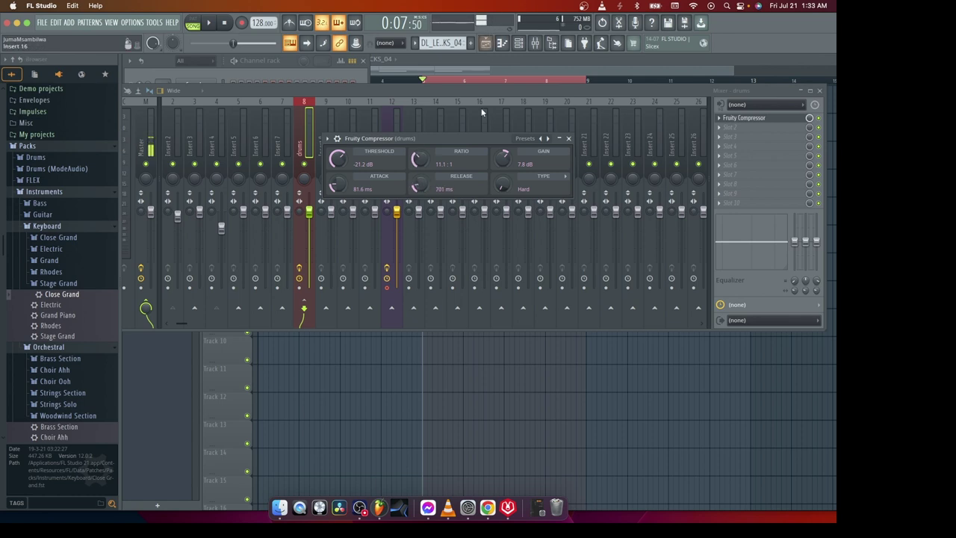
click(224, 25)
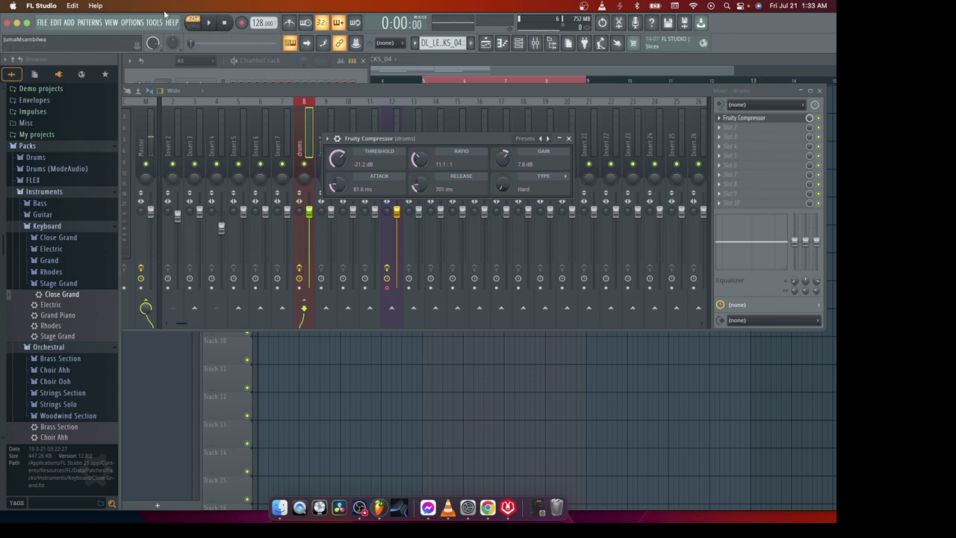
key(space)
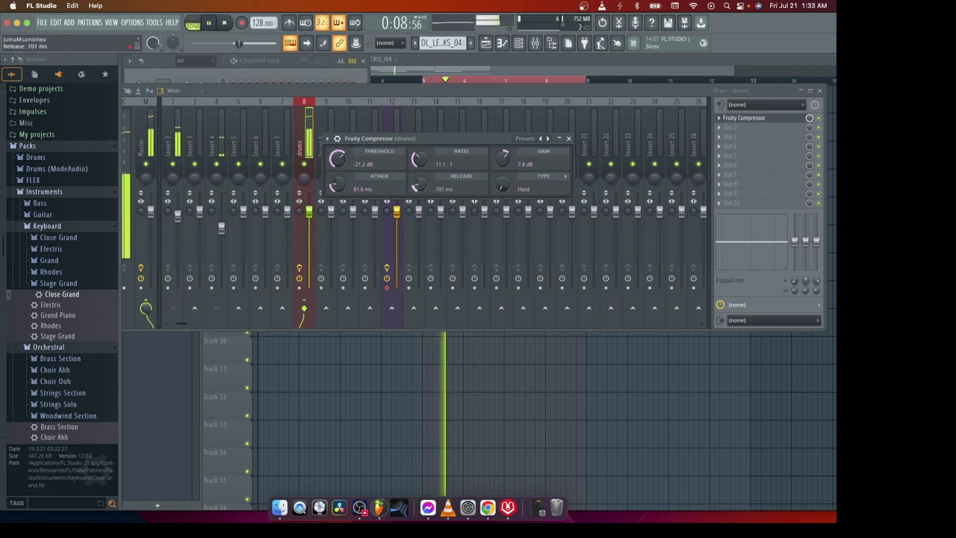
mouse_move(420, 186)
mouse_down()
mouse_move(426, 209)
mouse_move(424, 189)
mouse_up()
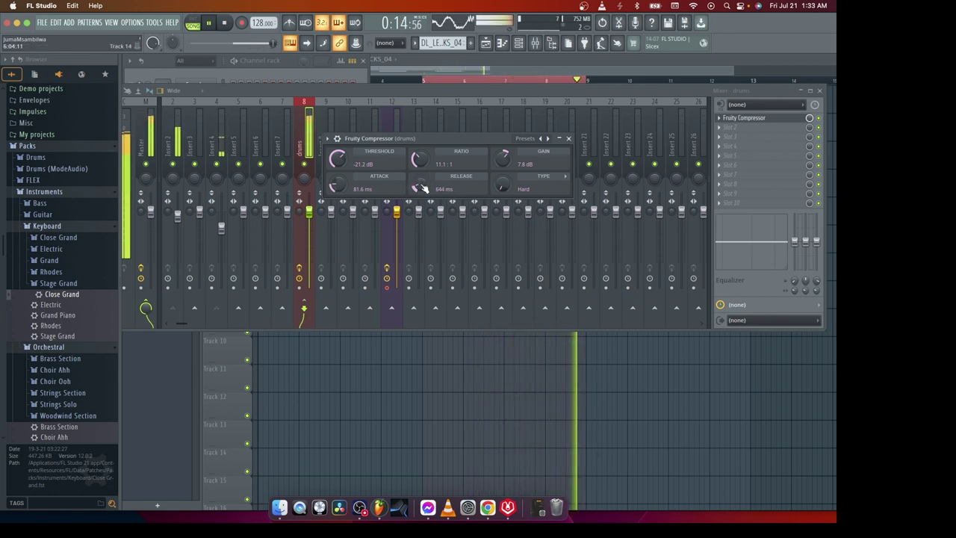
- Raise the drums compressor's attack to 400 ms, lower it to 256.6 ms during playback, and stop playback
drag(337, 187, 340, 187)
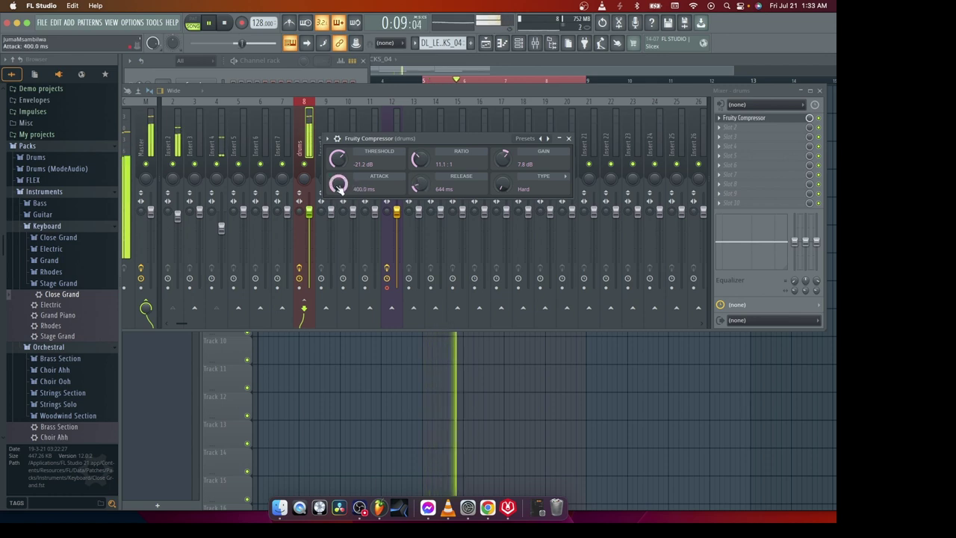
scroll(340, 186, down, 3)
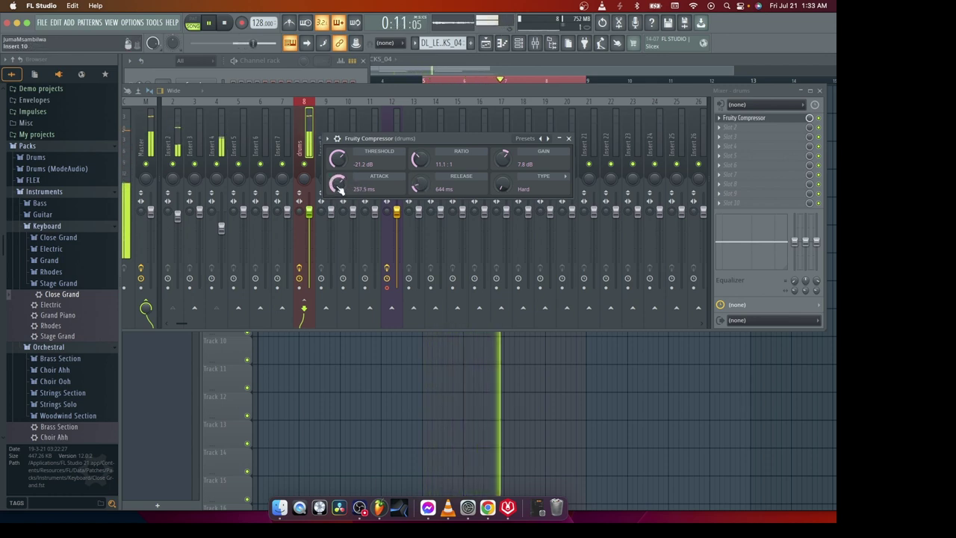
scroll(340, 186, down, 1)
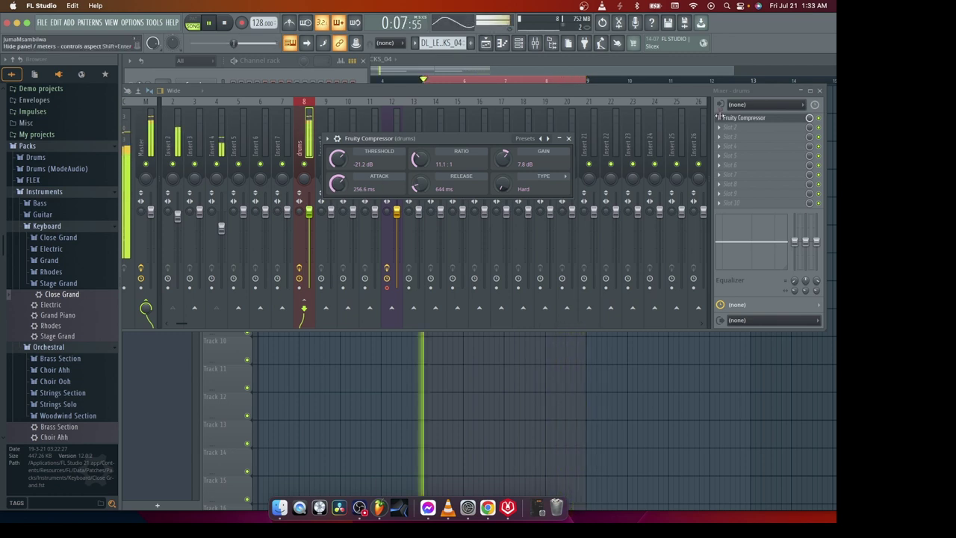
click(227, 25)
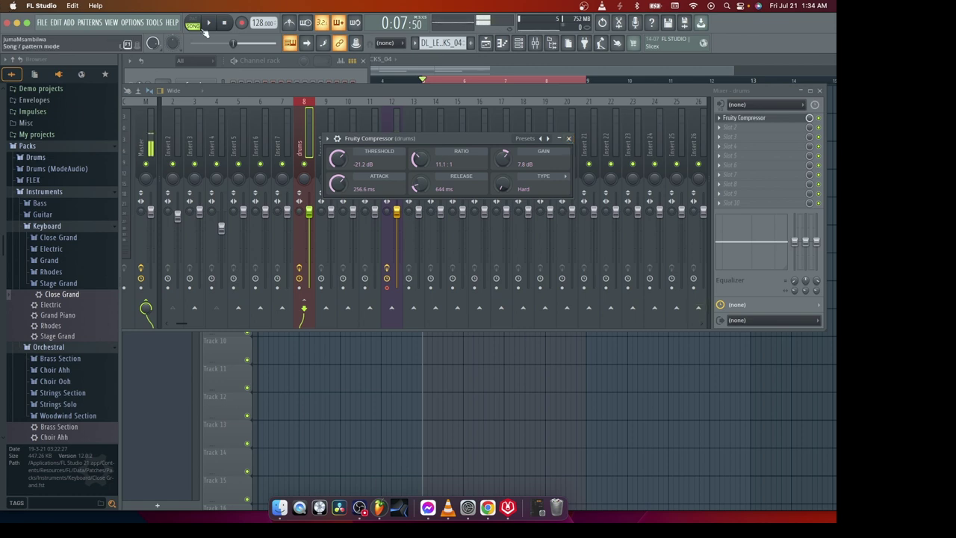
- Play the beat with the drums compressor enabled and bypassed to compare the sound, leaving it enabled and stopping playback
click(207, 24)
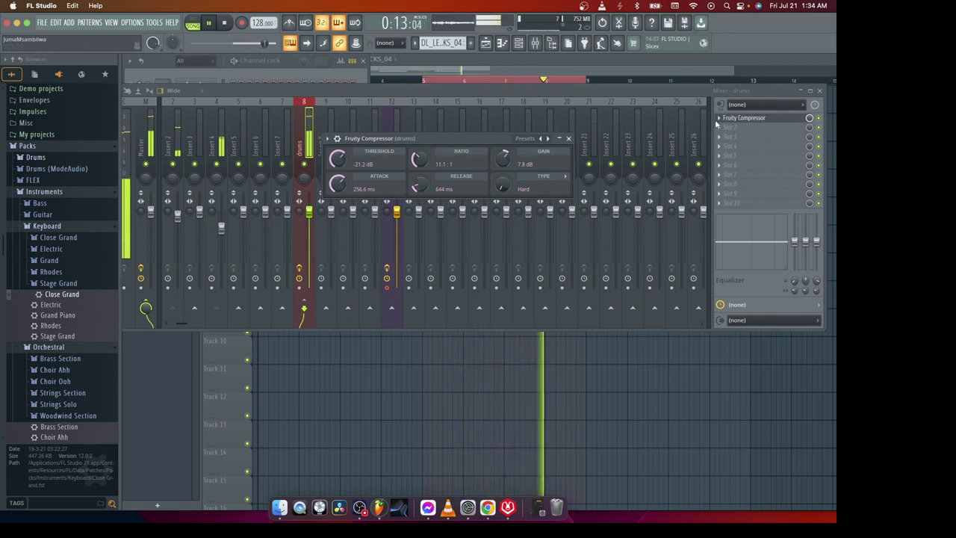
click(819, 118)
click(225, 23)
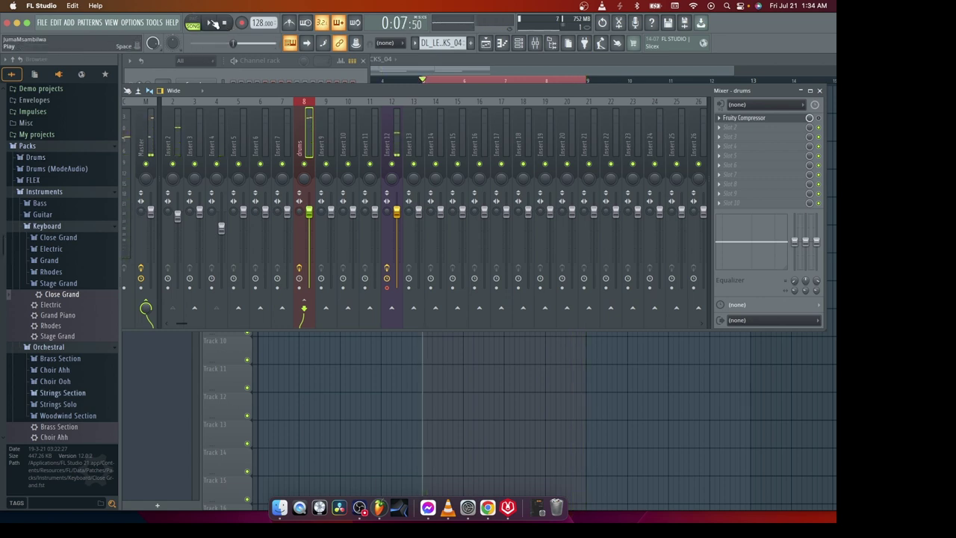
click(212, 23)
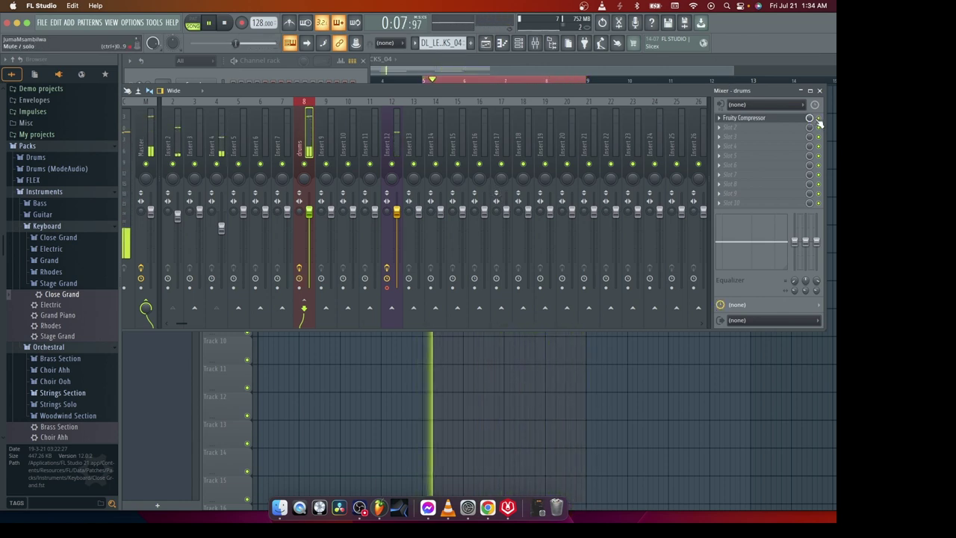
click(779, 120)
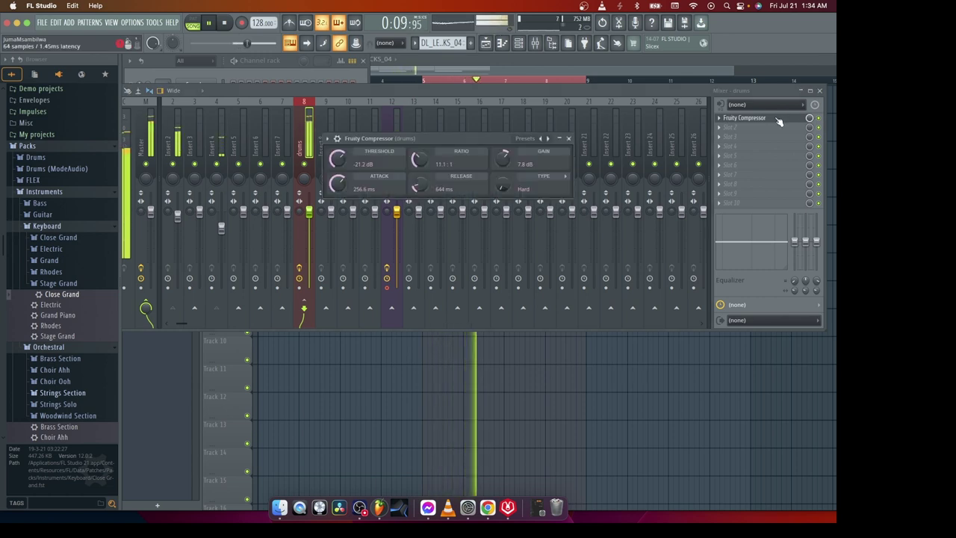
click(779, 120)
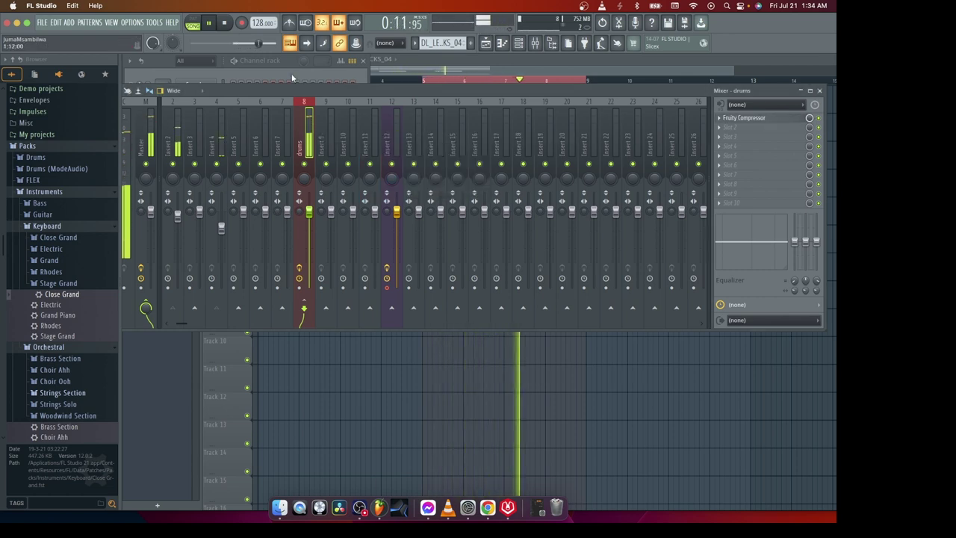
click(224, 22)
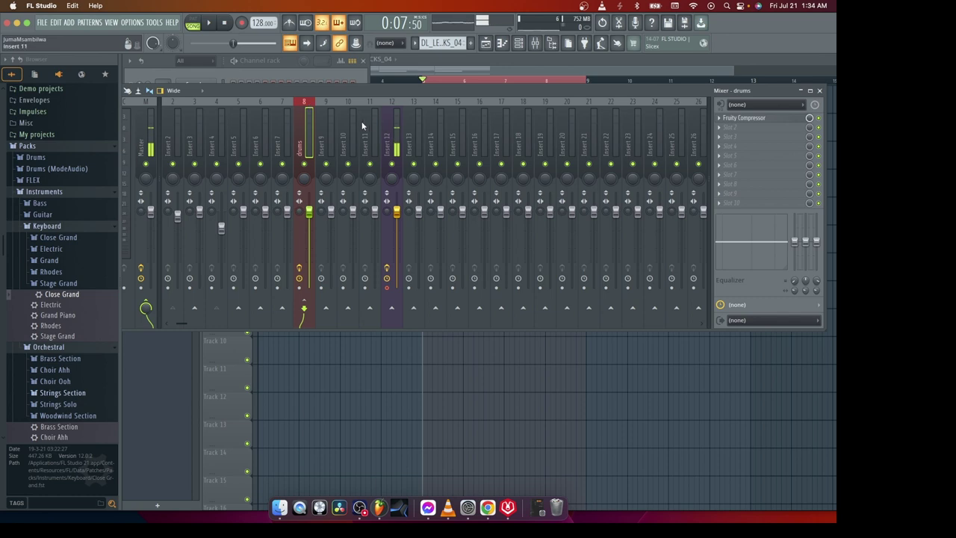
- Reopen the drums compressor and, during playback, lower its mix level to 0% and bring it back up to 100%
click(765, 121)
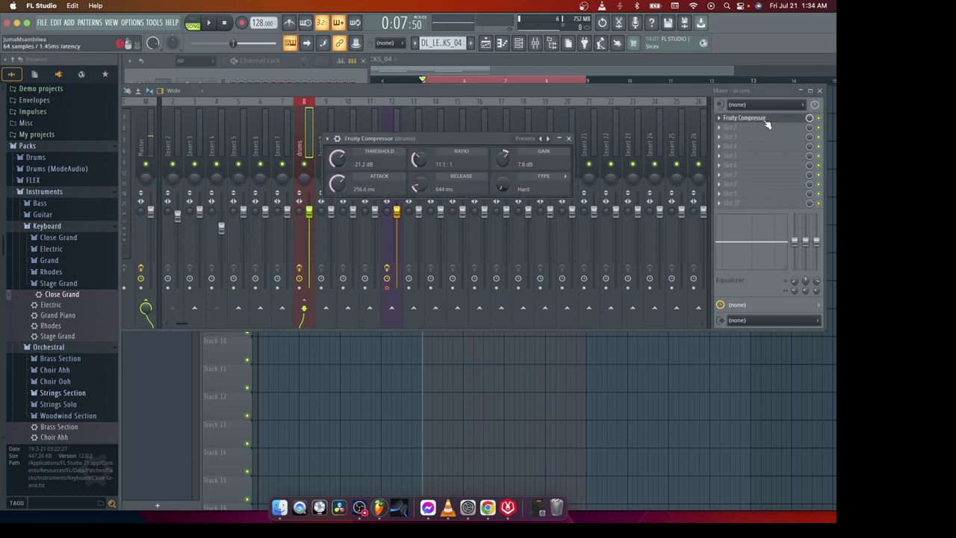
drag(449, 139, 408, 137)
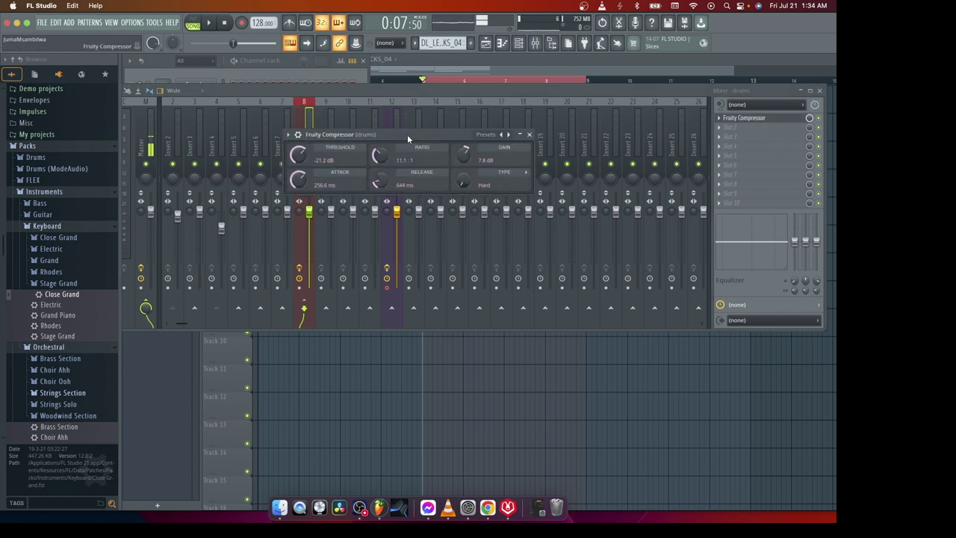
click(210, 23)
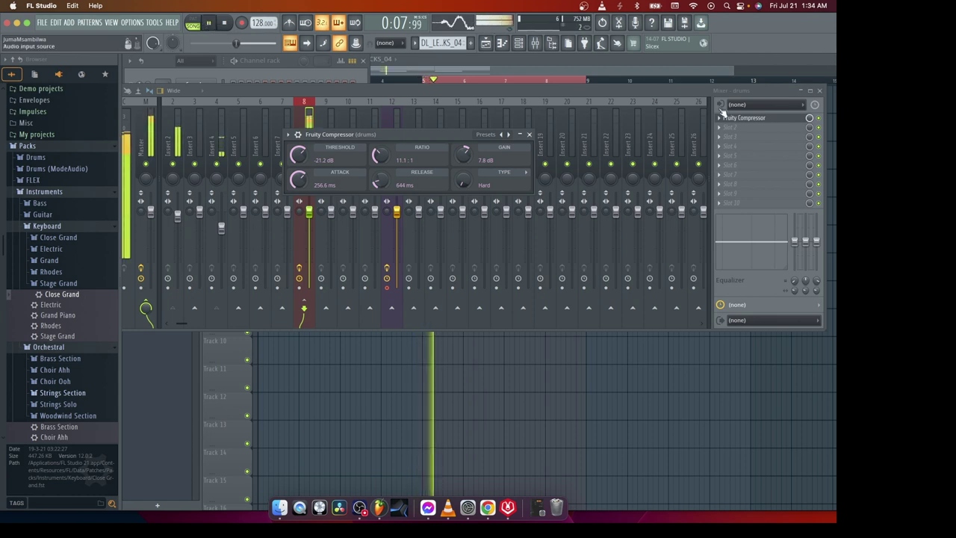
drag(812, 119, 807, 118)
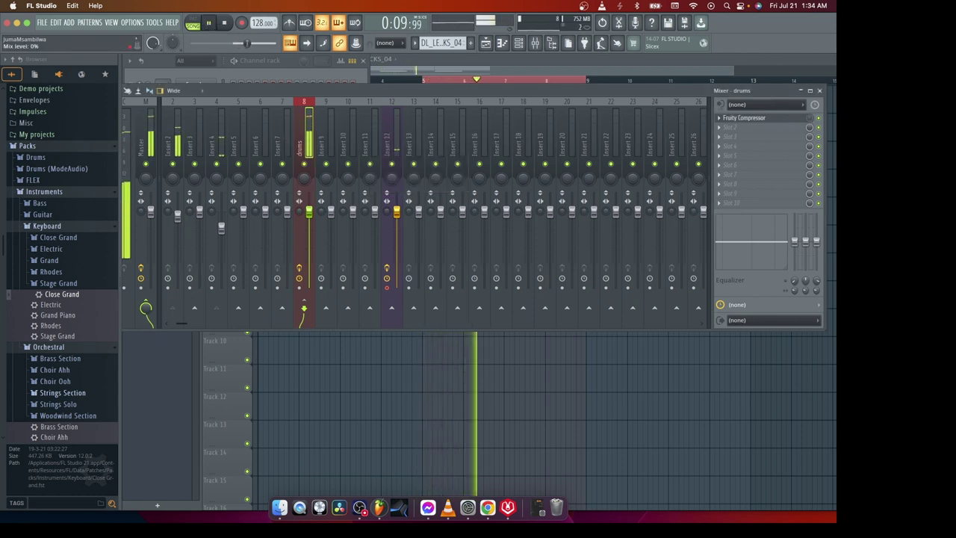
scroll(807, 118, up, 4)
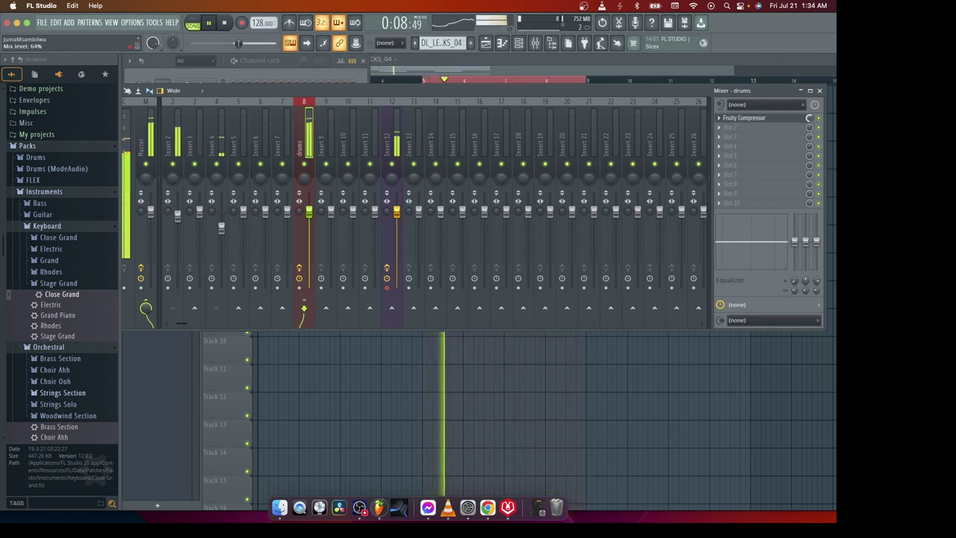
scroll(807, 118, up, 5)
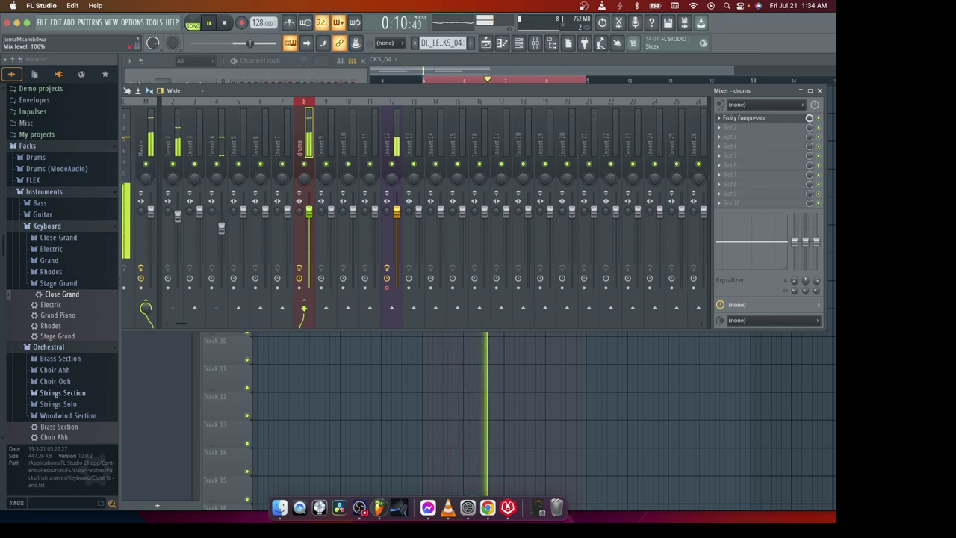
- Lower the drums compressor's mix level to 0% during playback, raise it again, and replay the beat before stopping
scroll(809, 118, down, 1)
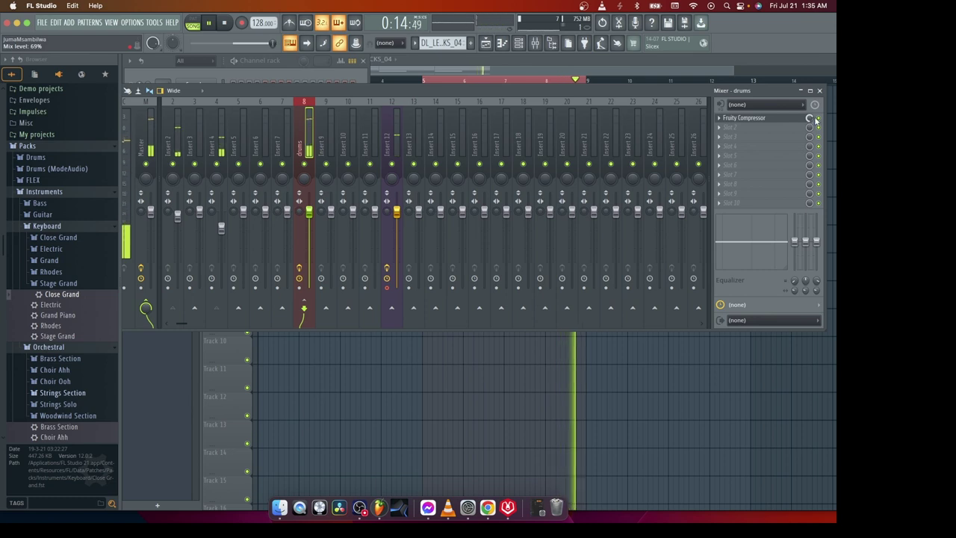
scroll(809, 118, down, 10)
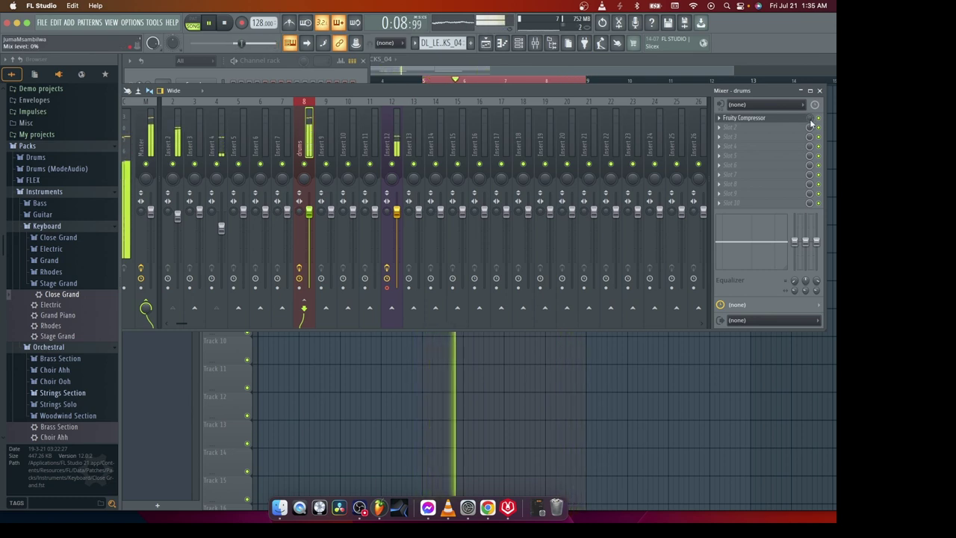
scroll(809, 120, up, 10)
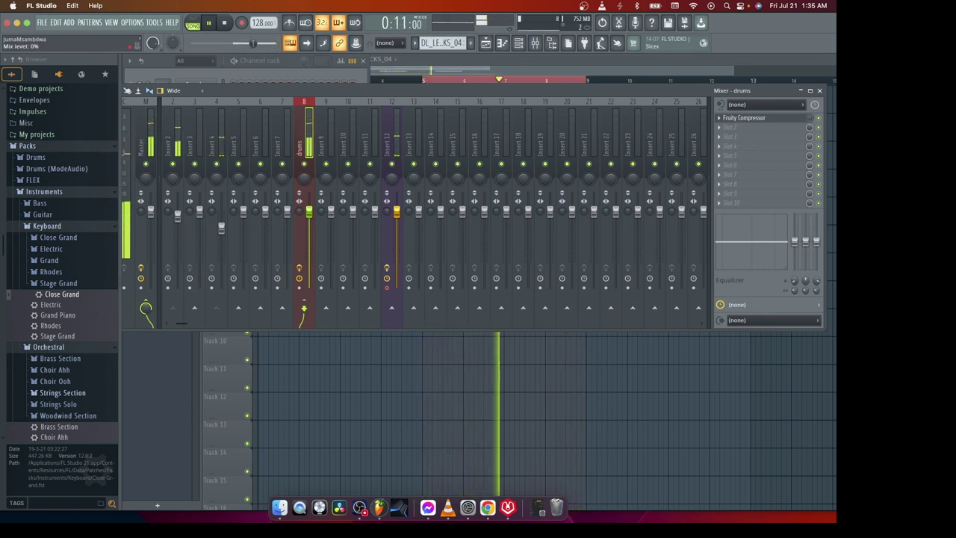
scroll(809, 119, up, 6)
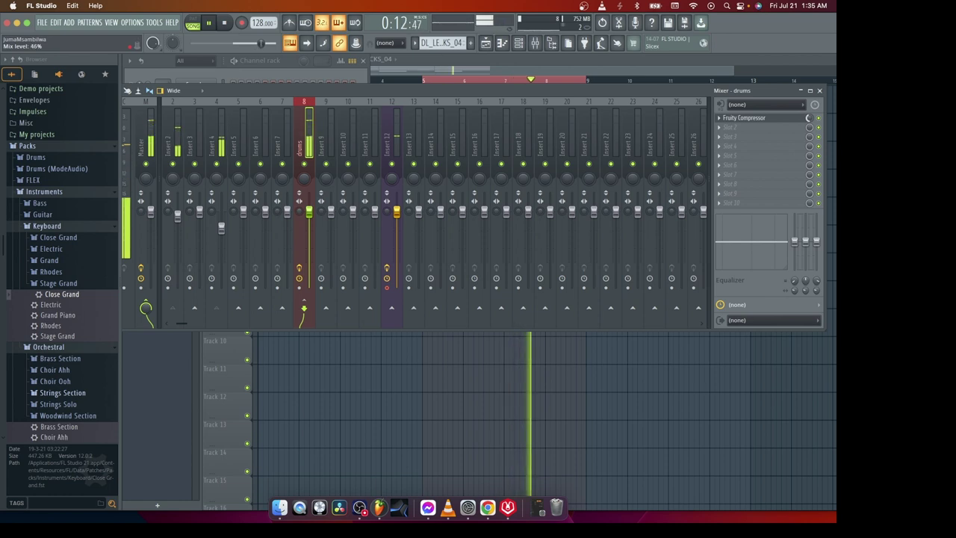
click(224, 23)
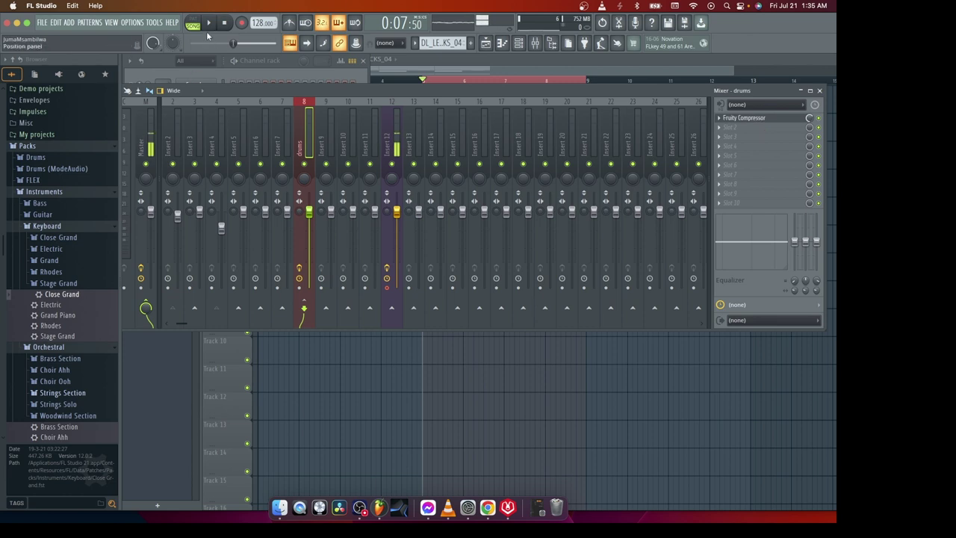
click(208, 23)
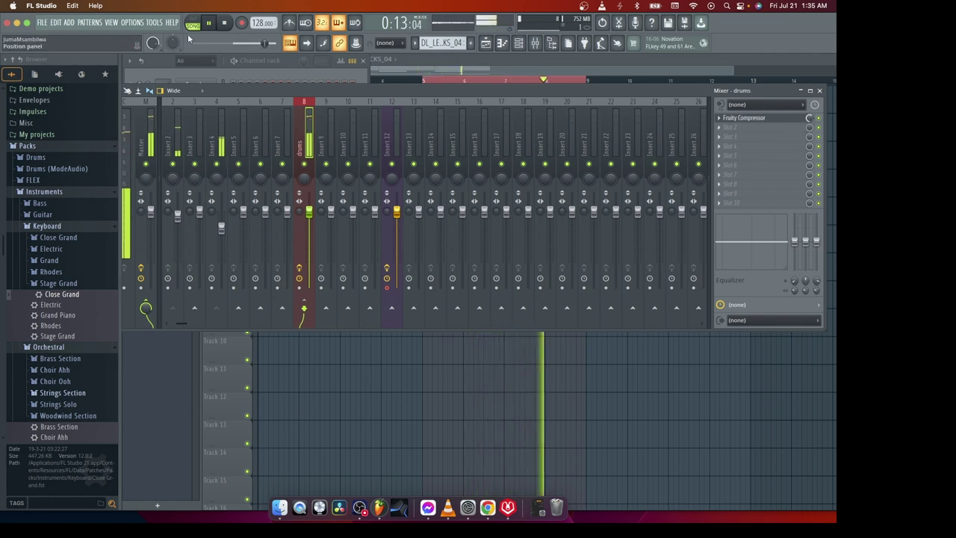
key(space)
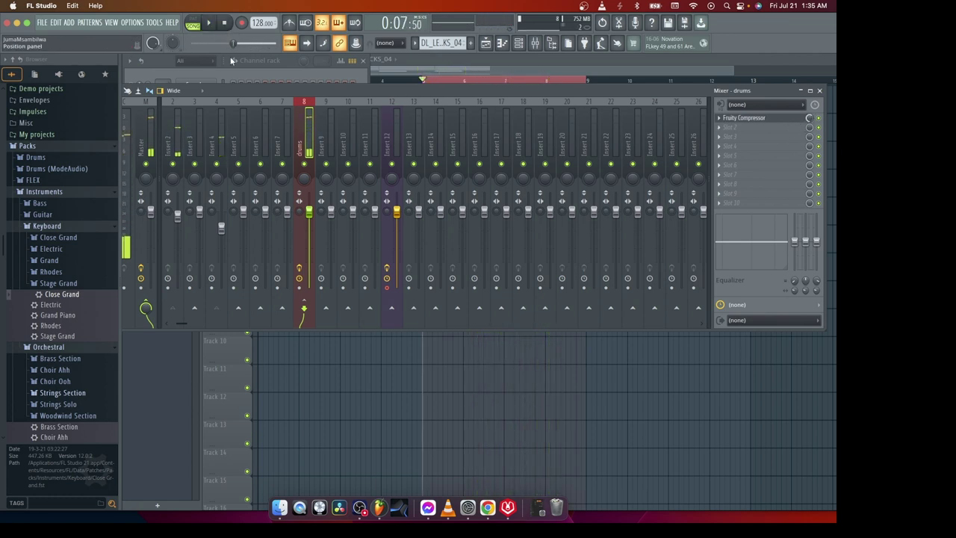
- Solo Insert 4, audition it with Insert 2 added during playback, and turn all mixer tracks back on
click(217, 165)
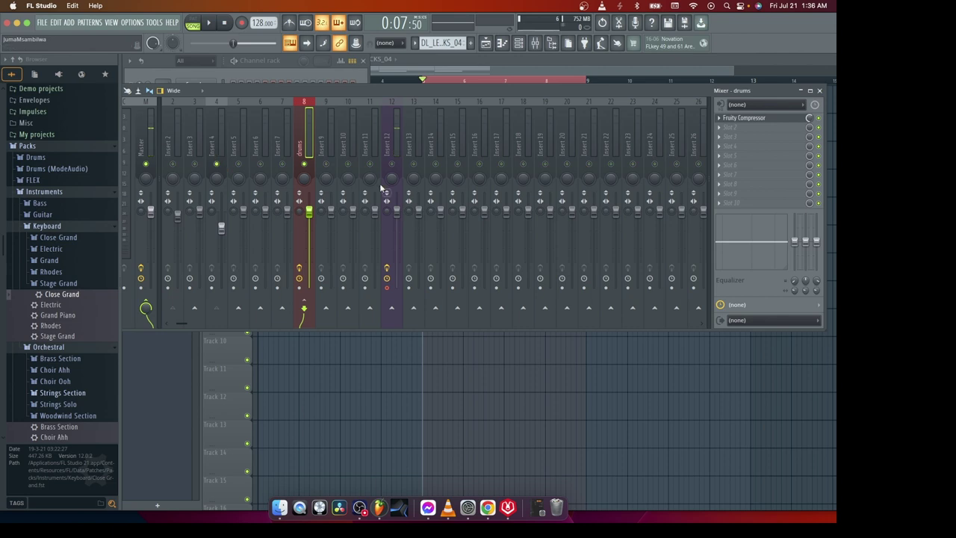
click(221, 126)
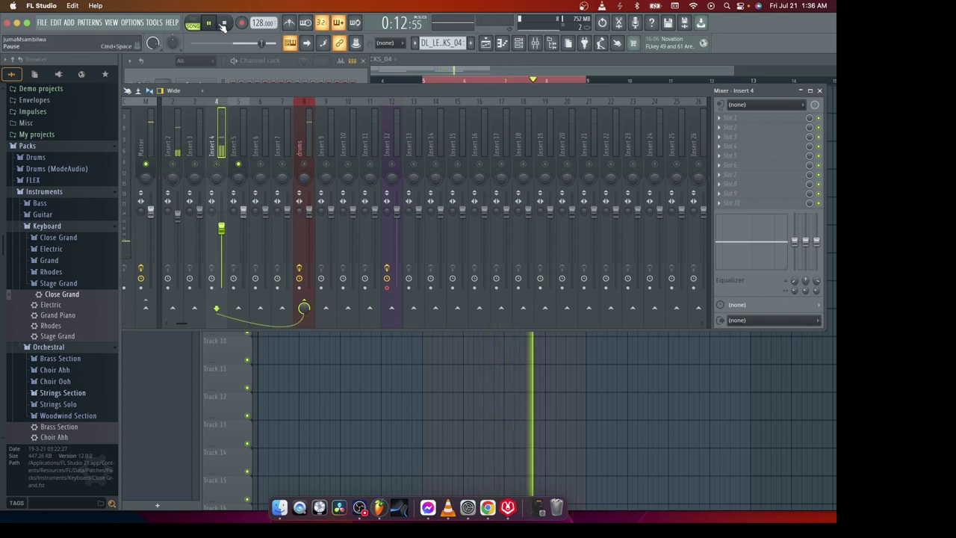
click(224, 22)
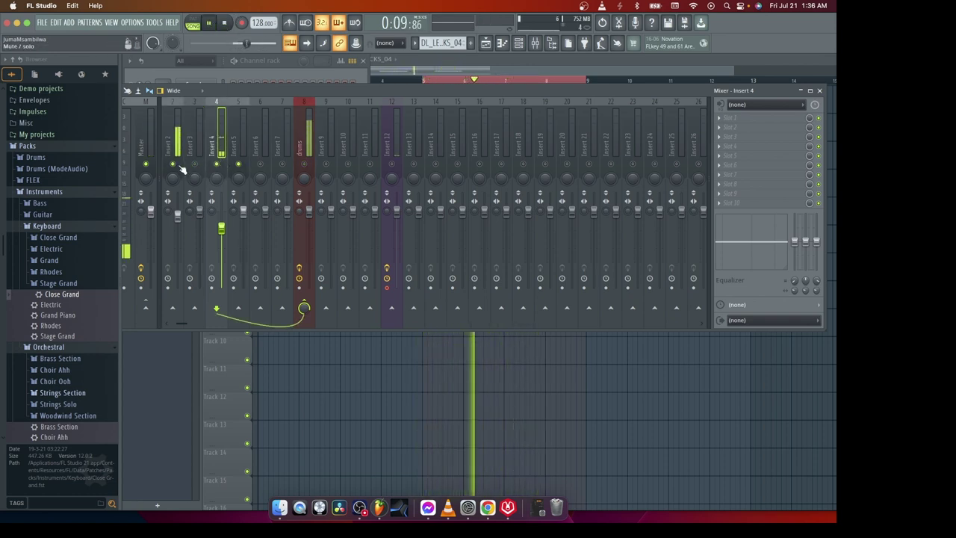
right_click(394, 166)
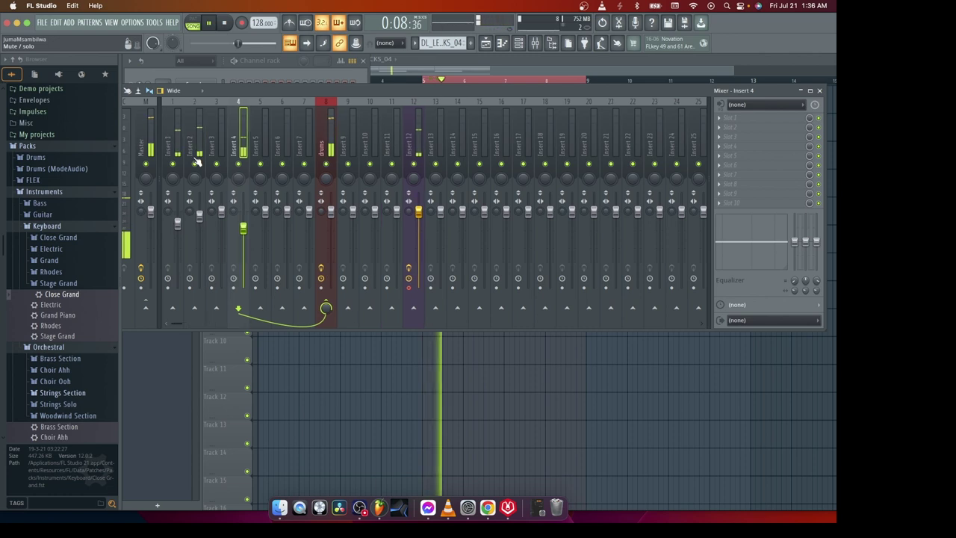
- Solo Insert 1 during playback, unmute Insert 12 alongside it, and stop playback
right_click(173, 164)
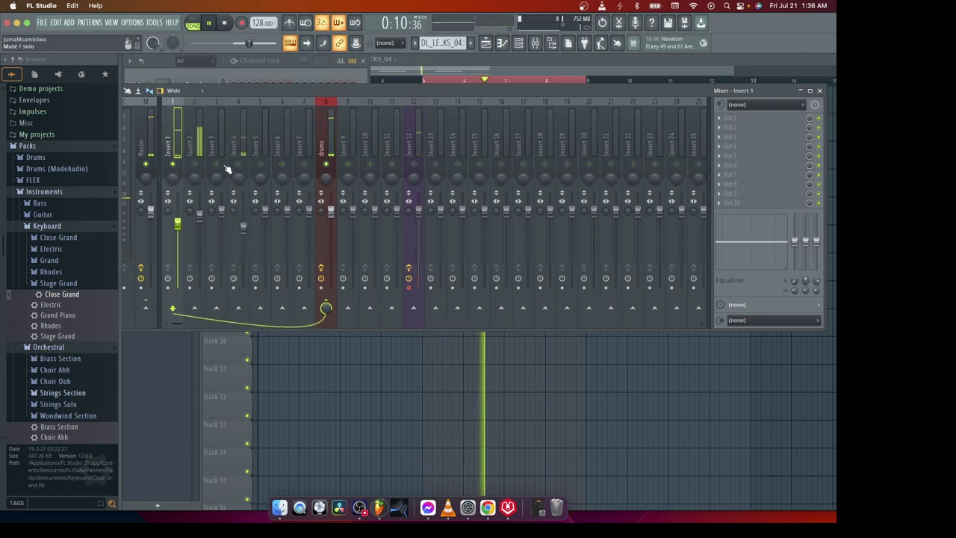
click(415, 165)
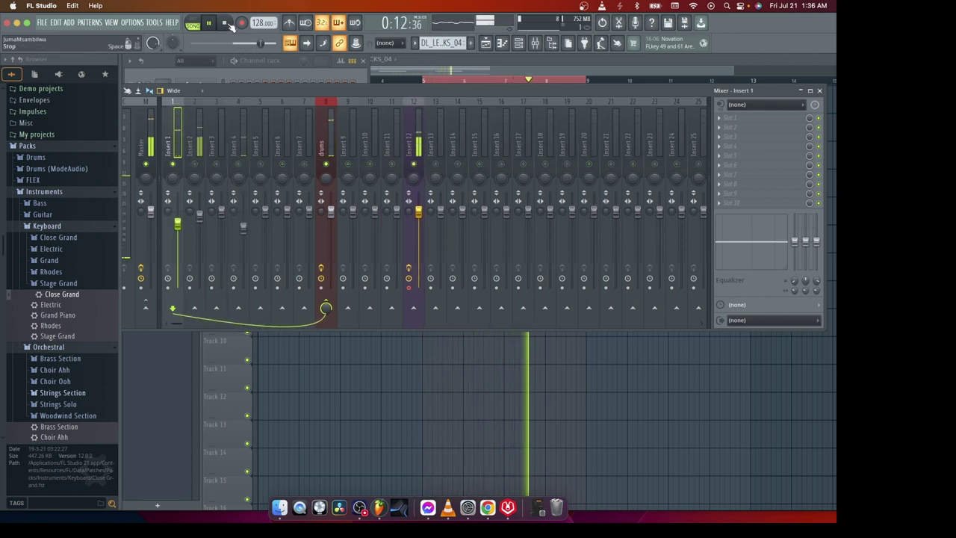
click(225, 23)
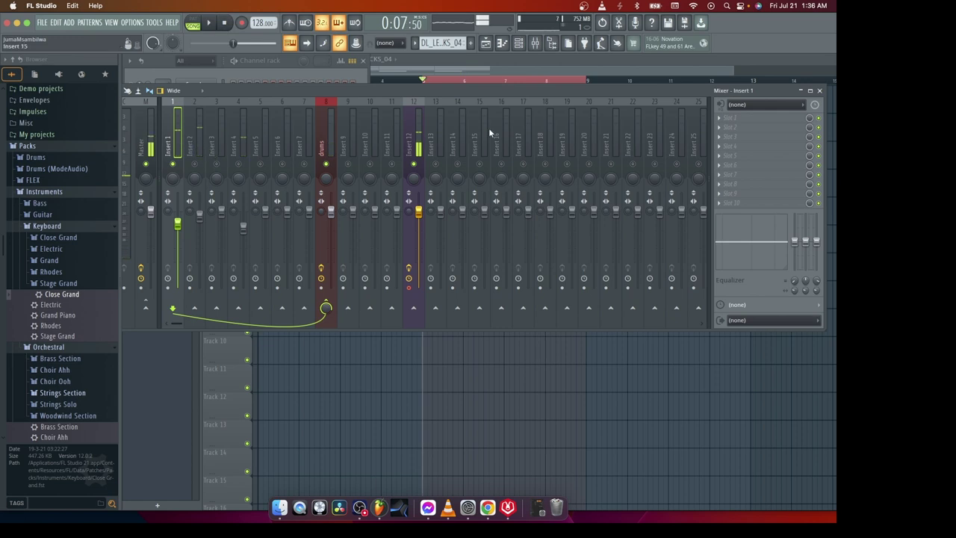
- Add Fruity parametric EQ 2 to Insert 1's first effect slot and change band 1 to High pass
click(722, 123)
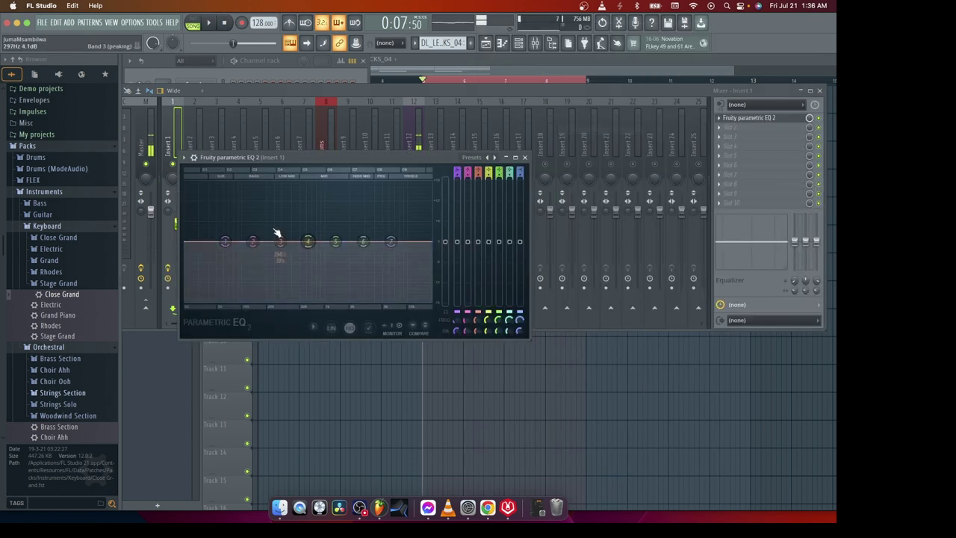
mouse_move(251, 269)
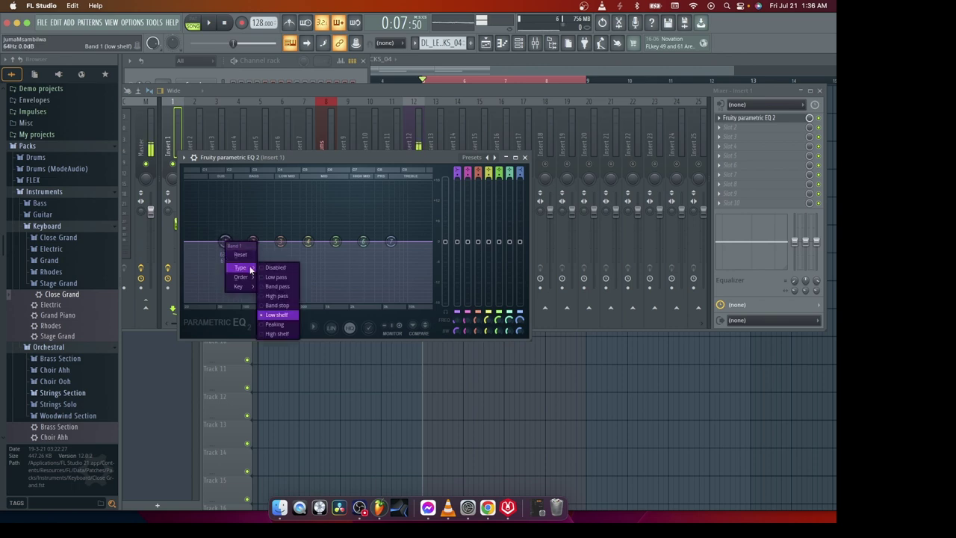
click(281, 296)
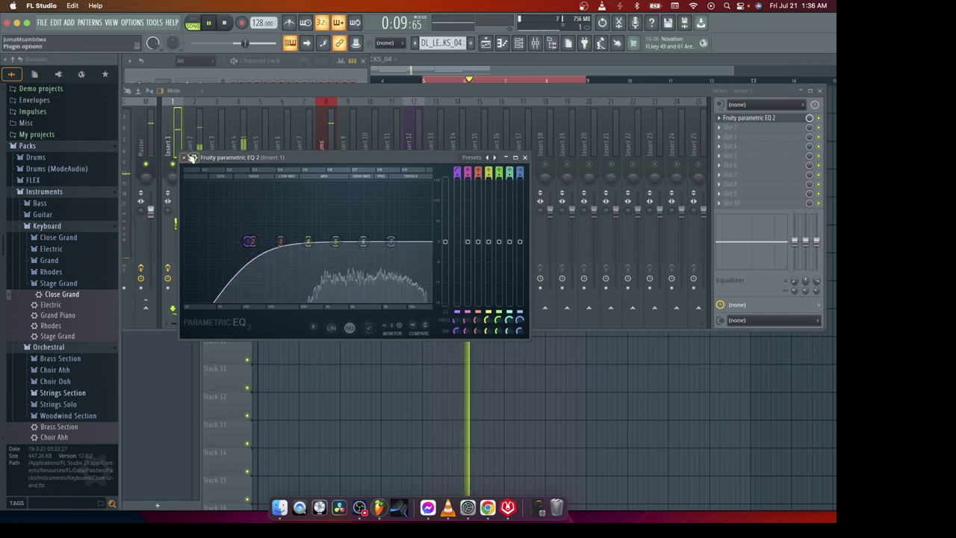
- Compare Insert 1 with its EQ bypassed and enabled during playback, and raise the high-pass band's cutoff slightly past band 2
click(823, 121)
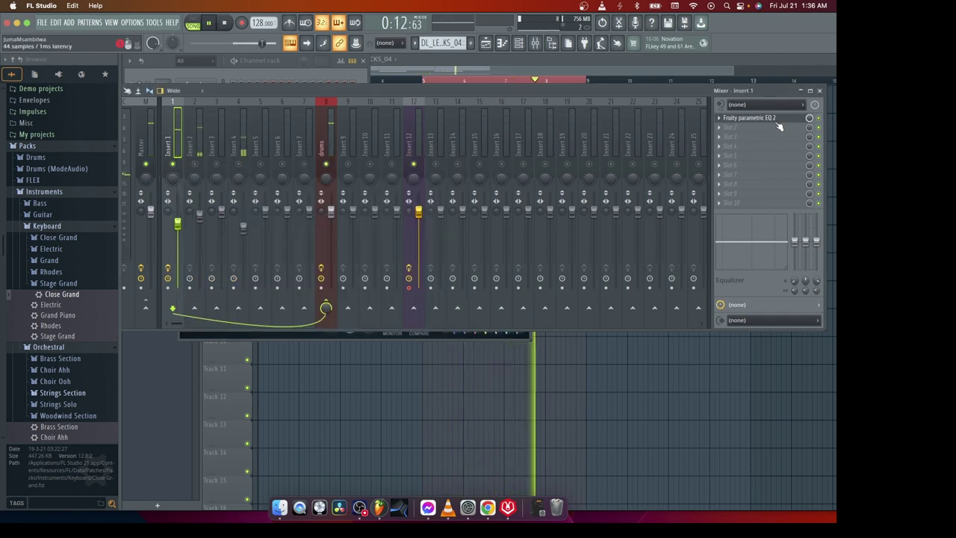
click(779, 121)
drag(248, 241, 256, 241)
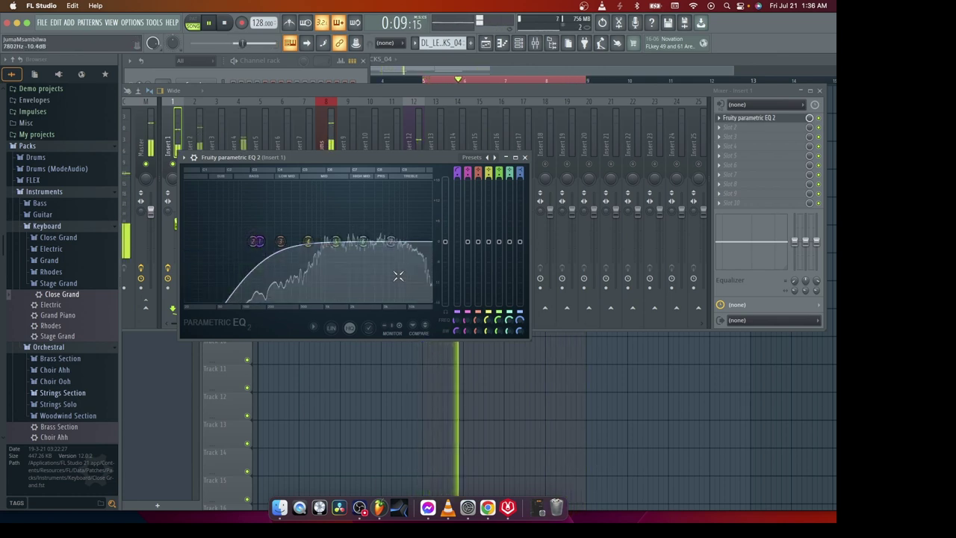
- Pull down Insert 1's EQ band 7, boost band 5 and dip band 6 slightly, compare against bypass, and stop playback
drag(391, 242, 420, 274)
drag(335, 241, 375, 250)
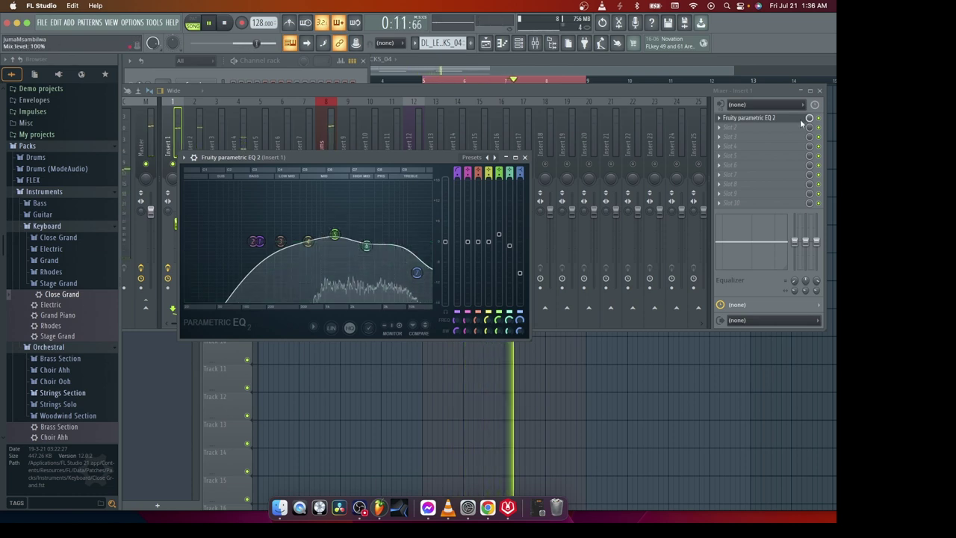
click(824, 124)
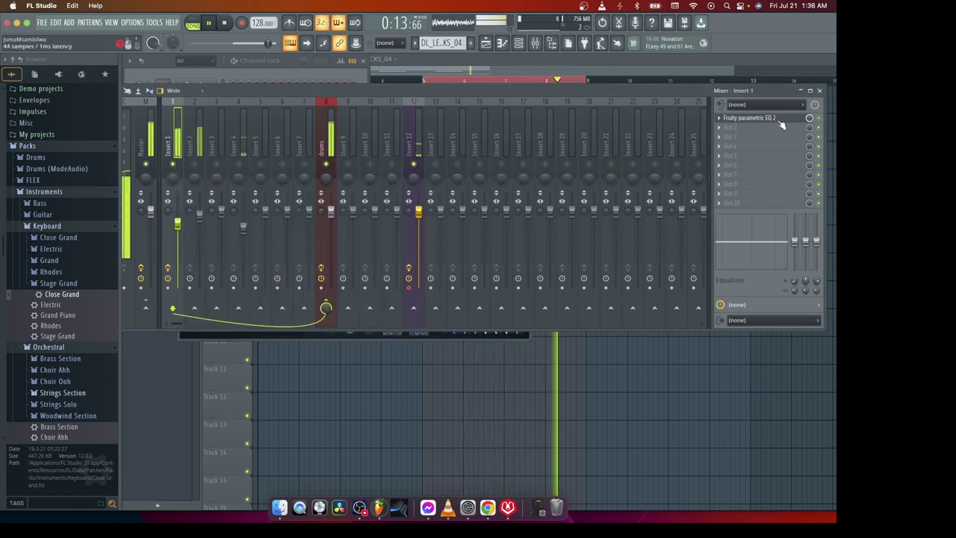
click(225, 23)
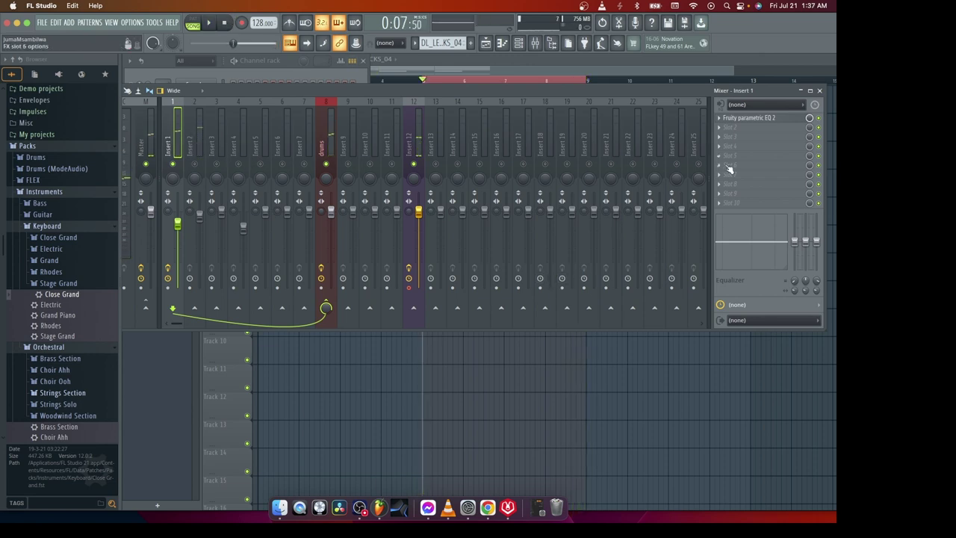
- Add Fruity Reeverb 2 to Insert 1's second effect slot, enlarge its room size during playback, and stop playback
click(721, 132)
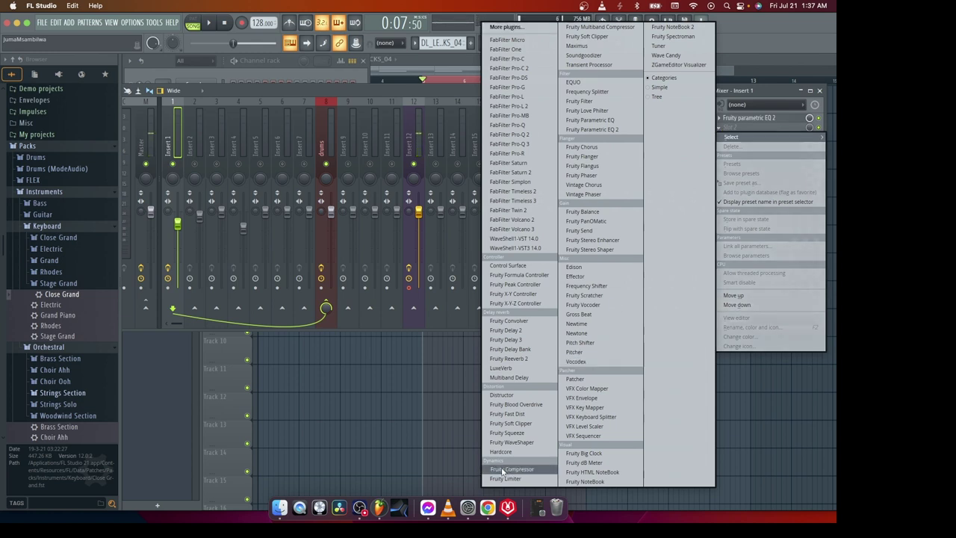
click(516, 359)
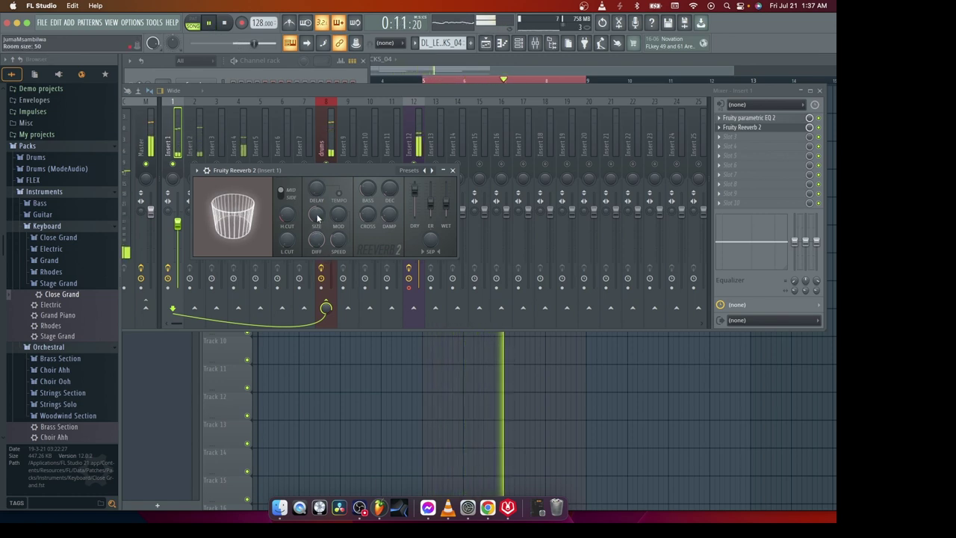
mouse_move(317, 213)
mouse_down()
mouse_move(317, 196)
mouse_move(317, 216)
mouse_up()
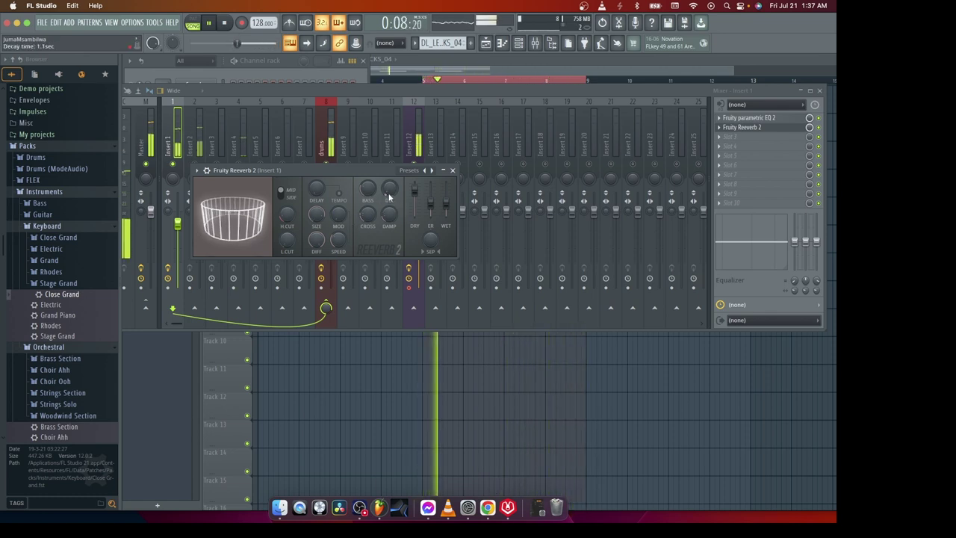
click(226, 22)
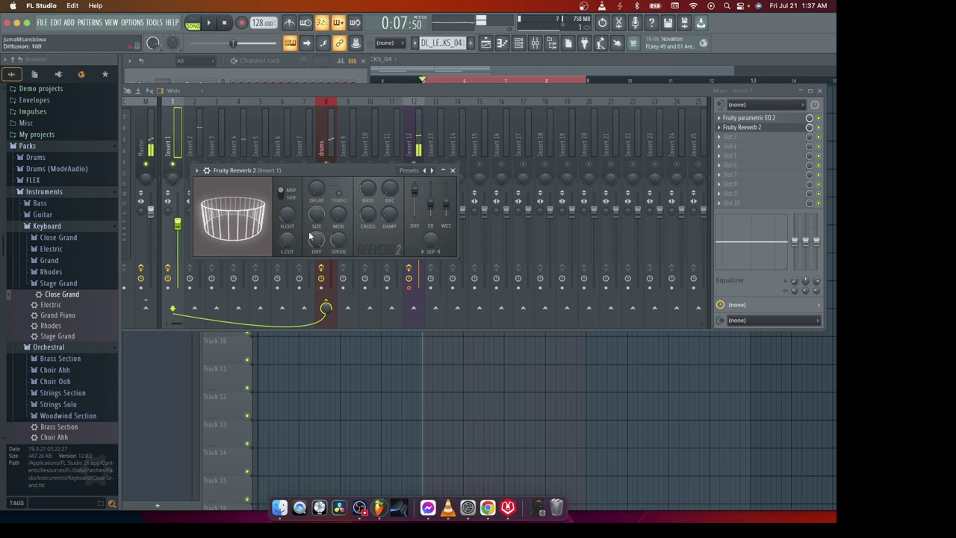
- Replay the beat with Insert 1's effects bypassed and enabled to compare the sound, leaving them enabled and playback stopped
right_click(169, 268)
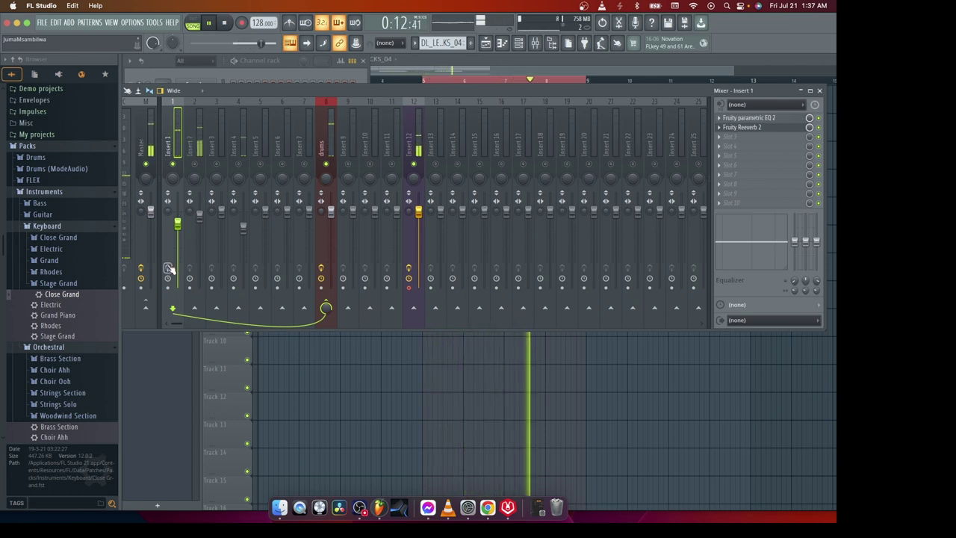
key(space)
key(space)
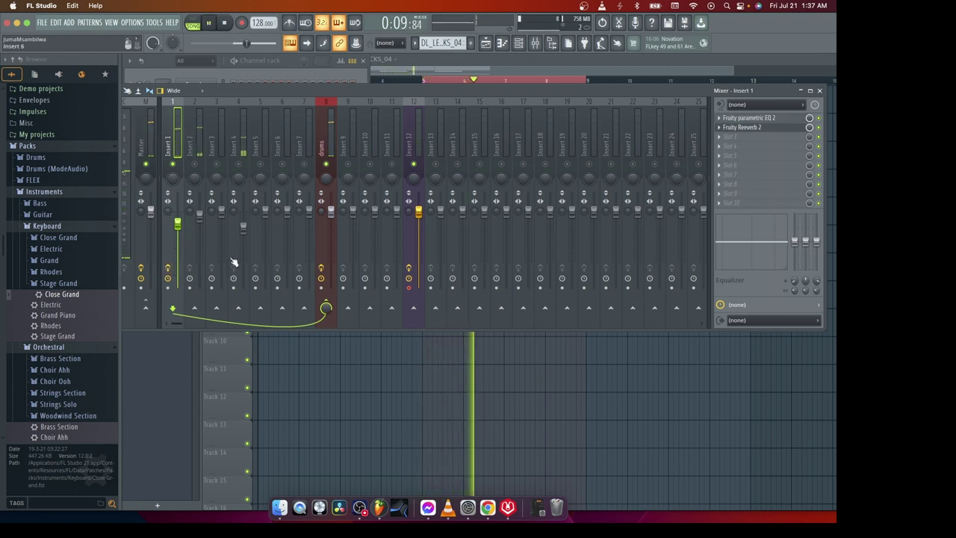
key(space)
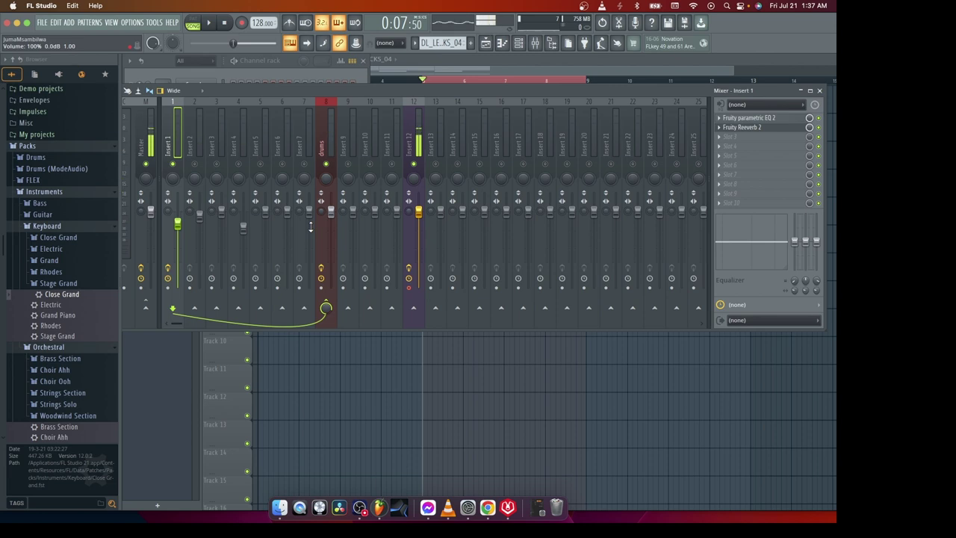
- Reopen Insert 1's Fruity Reeverb 2, move its window up, and set the wet level to 34% during playback
click(759, 128)
mouse_move(387, 171)
mouse_down()
mouse_move(388, 144)
mouse_move(388, 155)
mouse_up()
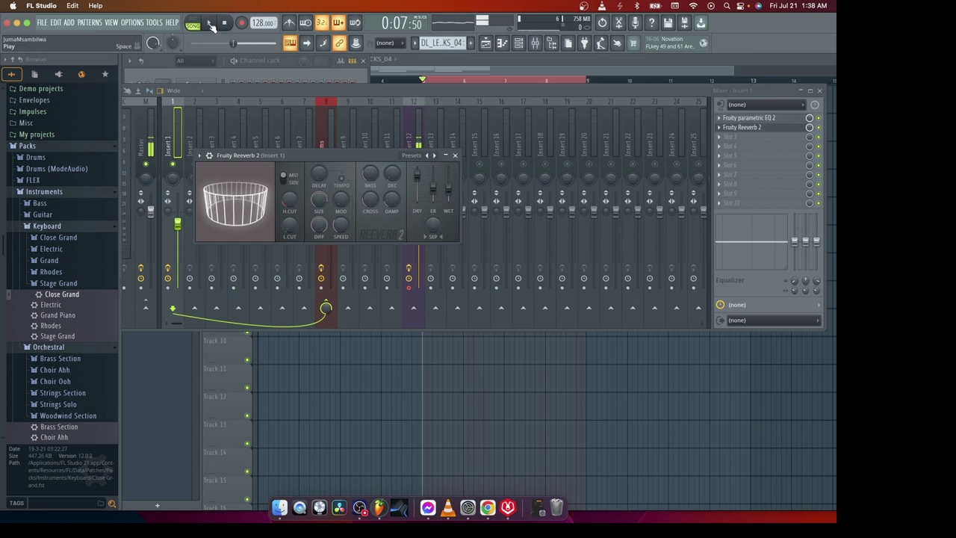
click(211, 24)
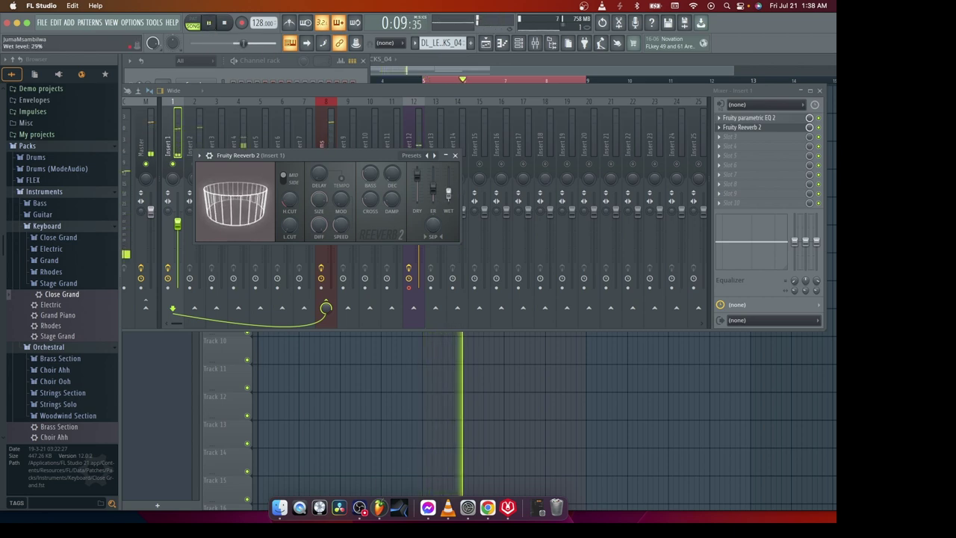
right_click(449, 202)
drag(450, 196, 450, 193)
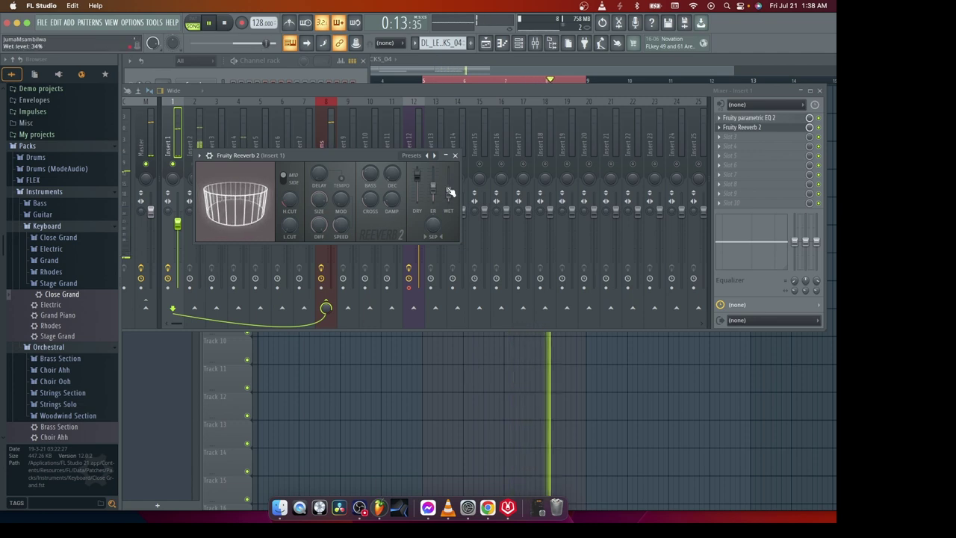
- Close the reverb, replay the beat, and release Insert 1's solo so that all mixer tracks play
key(space)
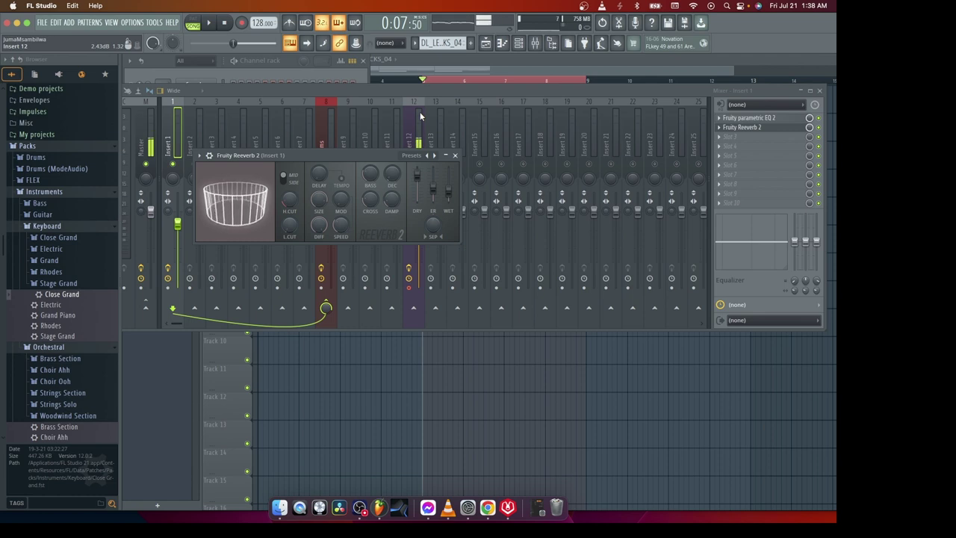
click(455, 155)
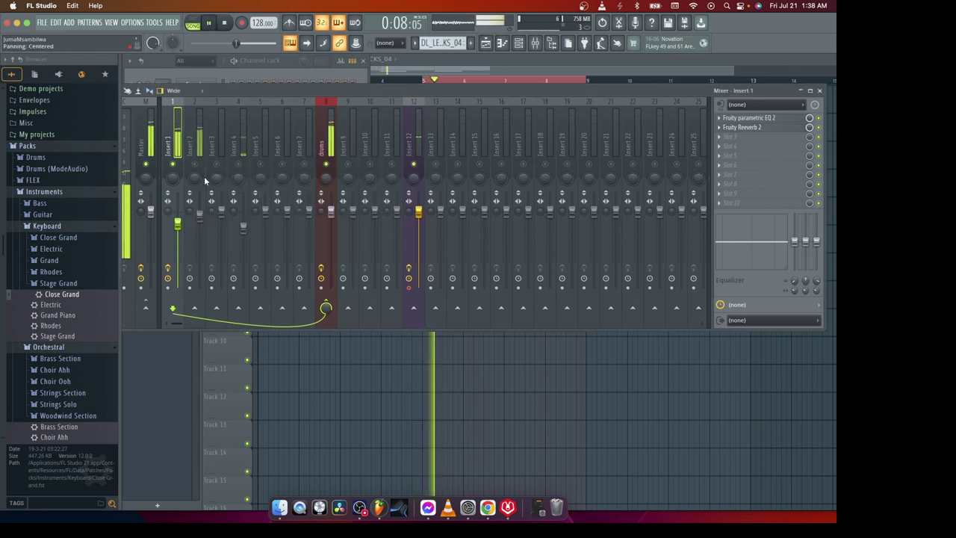
right_click(173, 164)
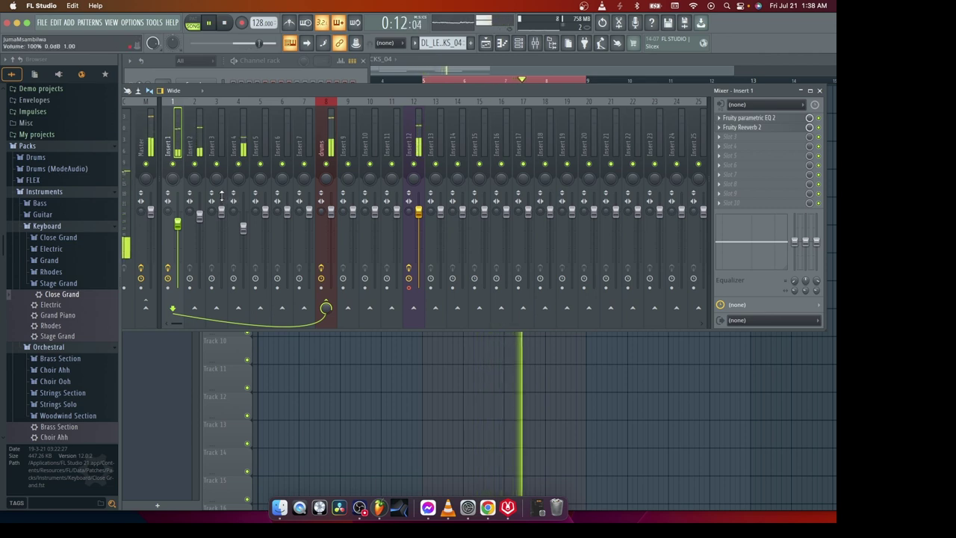
- Reopen Insert 1's Fruity Reeverb 2, lower the wet level to 16% during playback, close the reverb, and stop playback
click(761, 131)
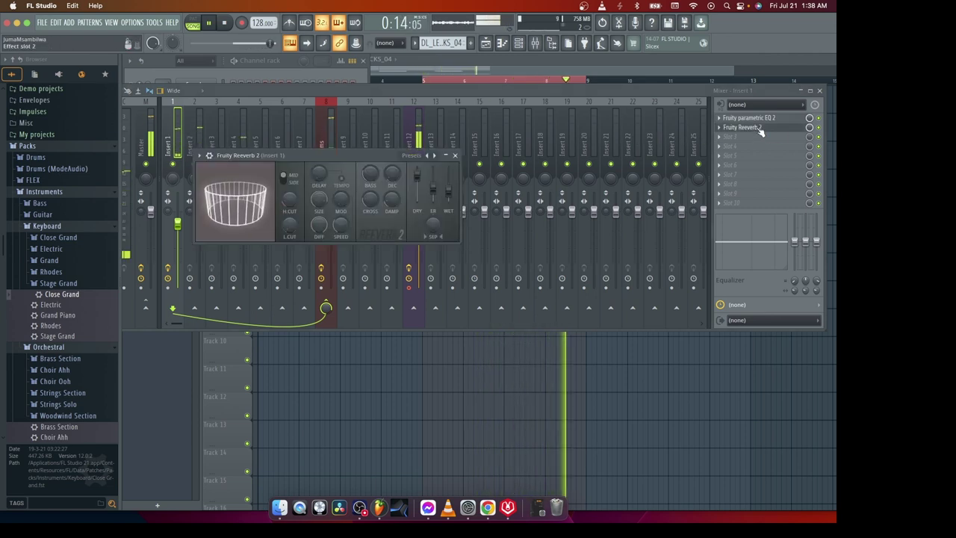
drag(355, 153, 344, 120)
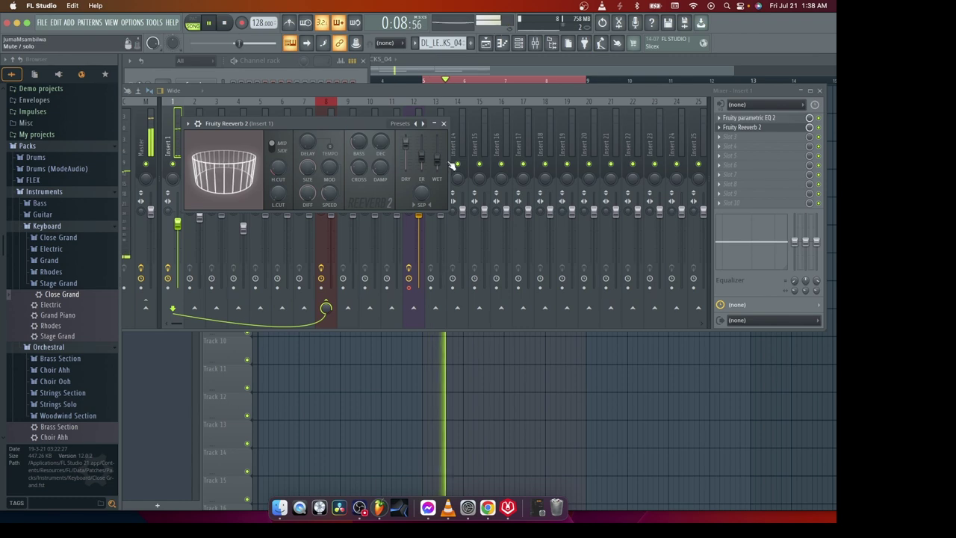
drag(437, 158, 437, 171)
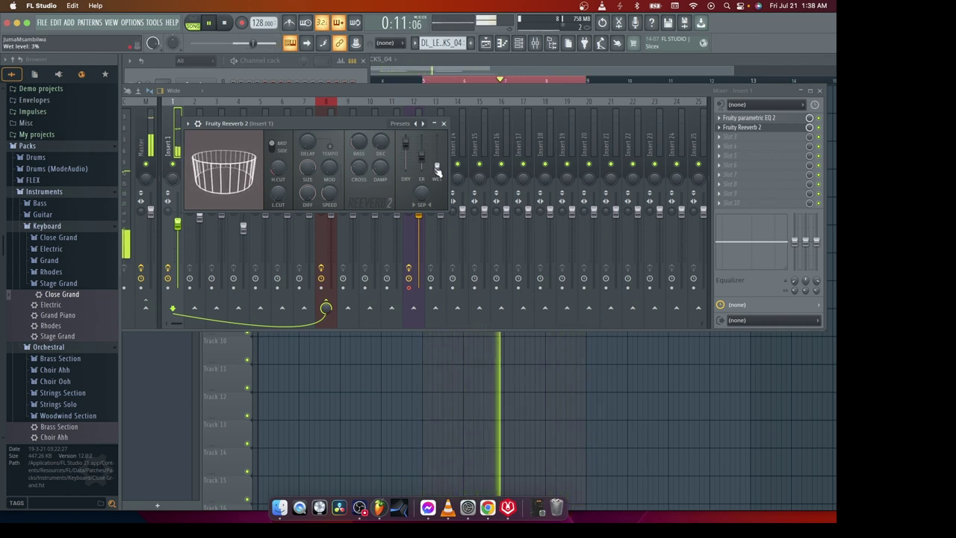
drag(438, 170, 438, 169)
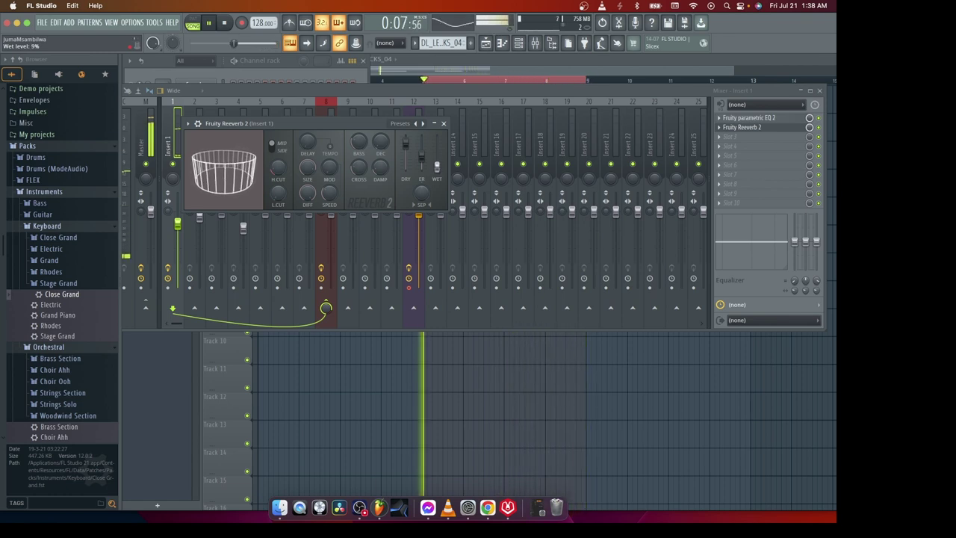
drag(439, 172, 439, 170)
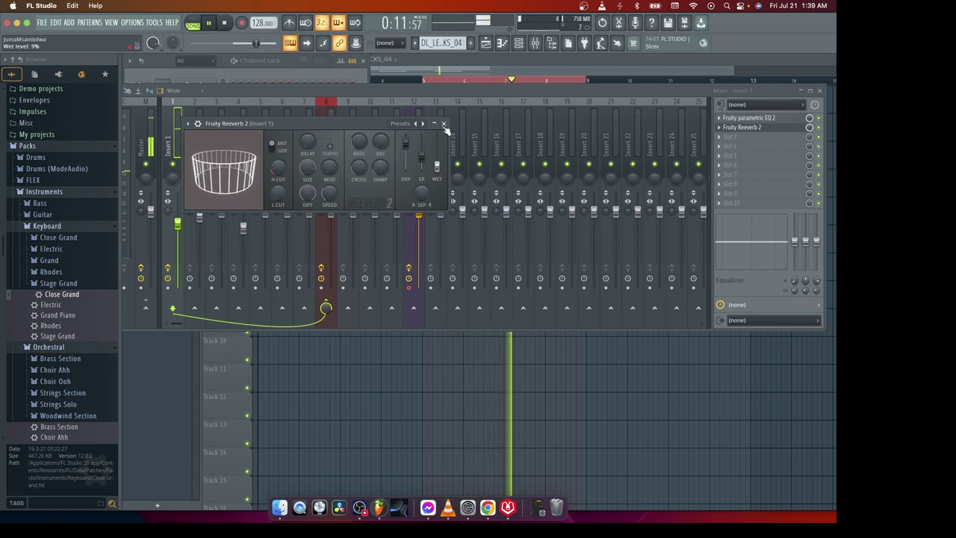
drag(439, 171, 439, 168)
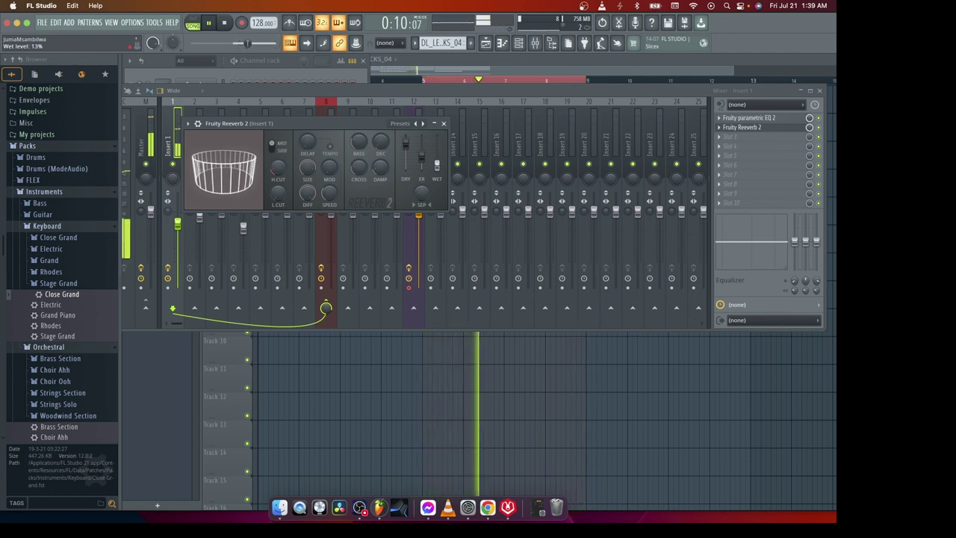
drag(439, 169, 437, 163)
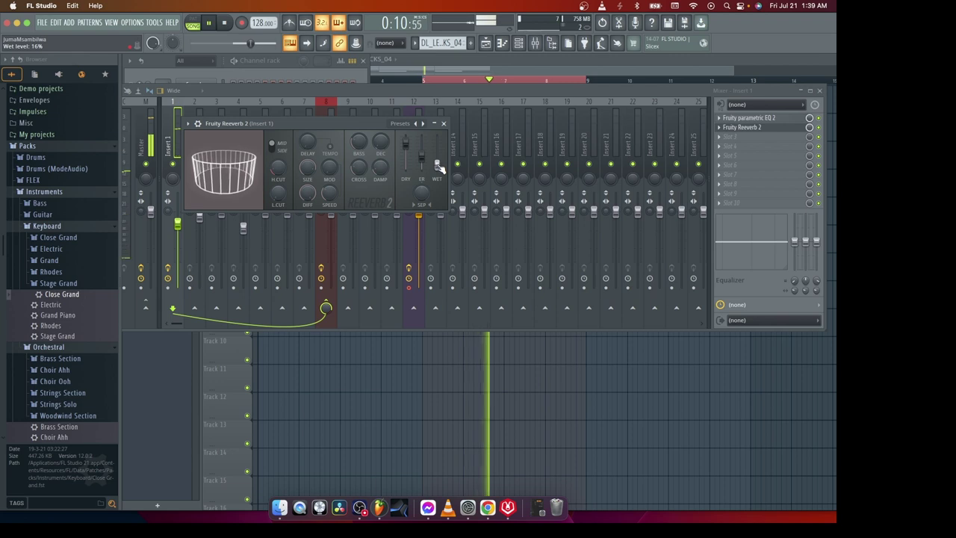
click(444, 123)
click(226, 24)
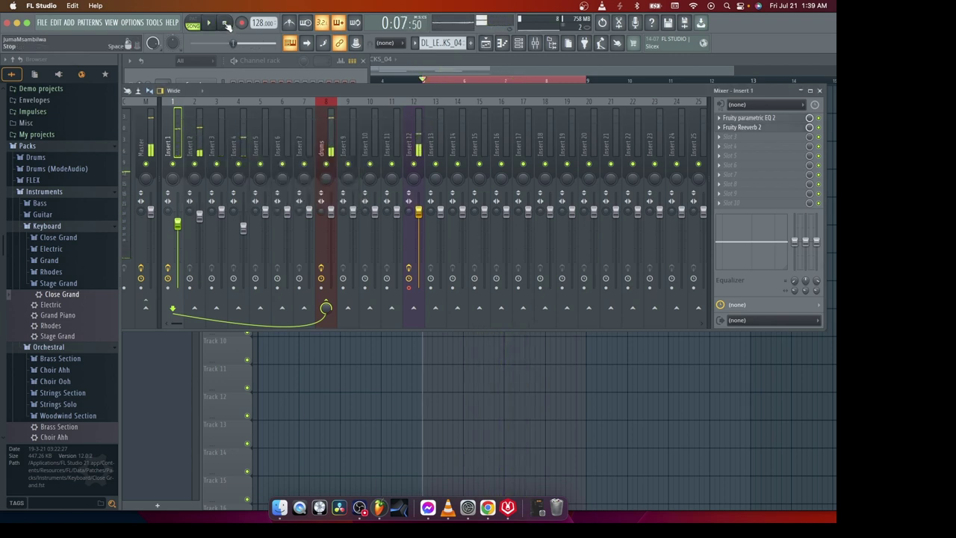
- Unmute playlist Track 6, which holds the Pattern 5 clips, and start playing the beat
click(518, 43)
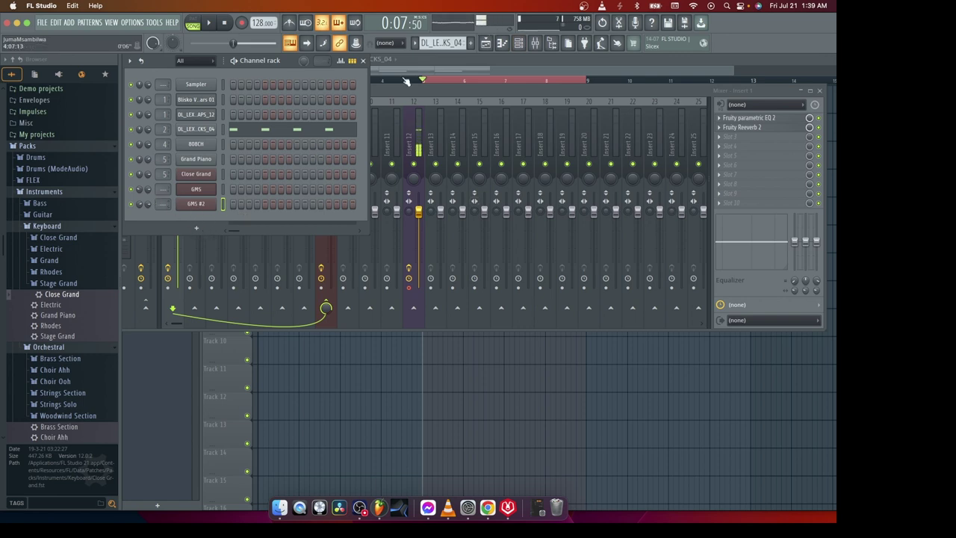
click(498, 45)
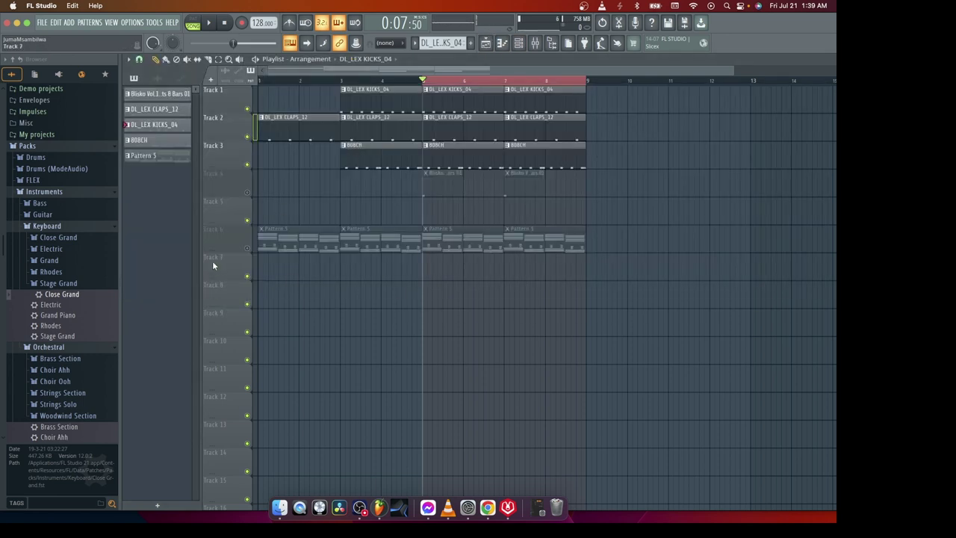
click(248, 248)
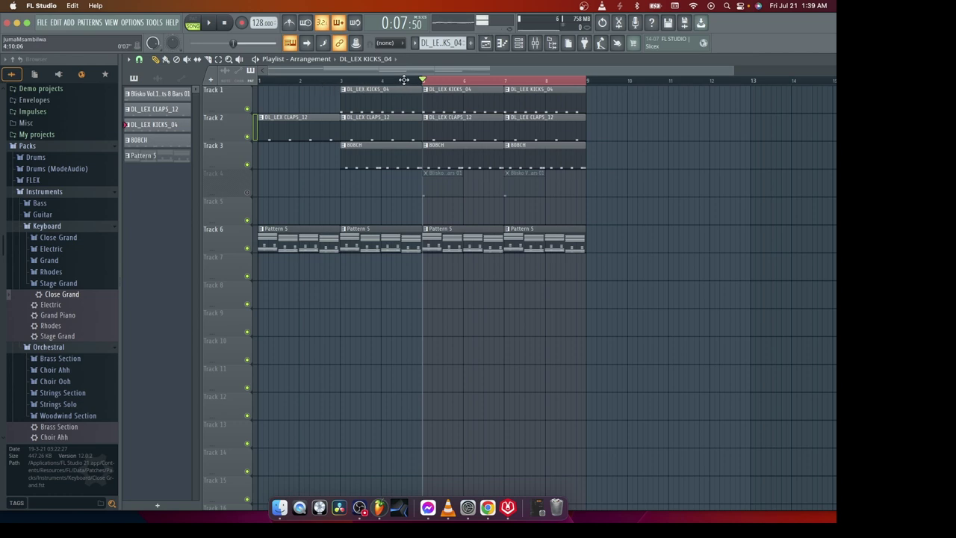
key(space)
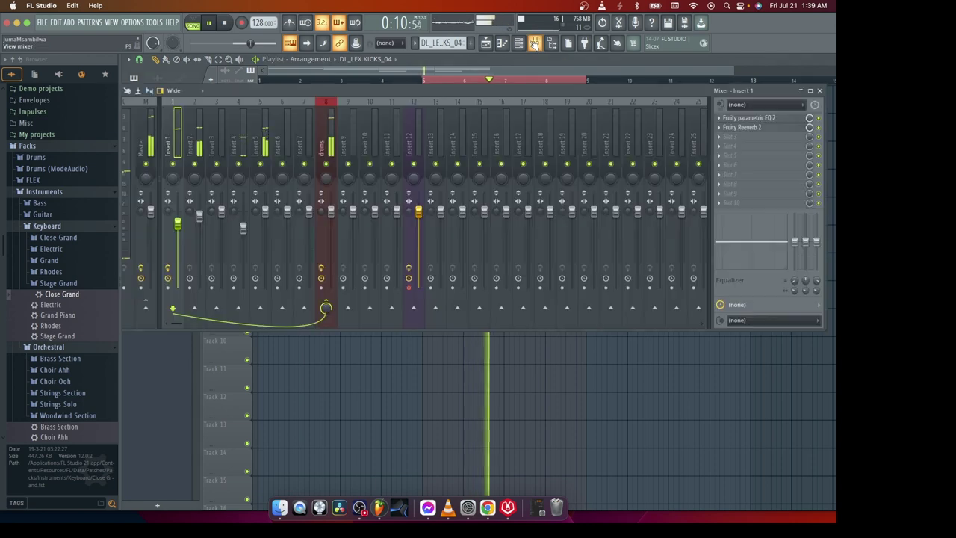
- Listen to the beat with the piano pattern while viewing the mixer and channel rack, restart it once, and stop playback
click(535, 43)
click(519, 42)
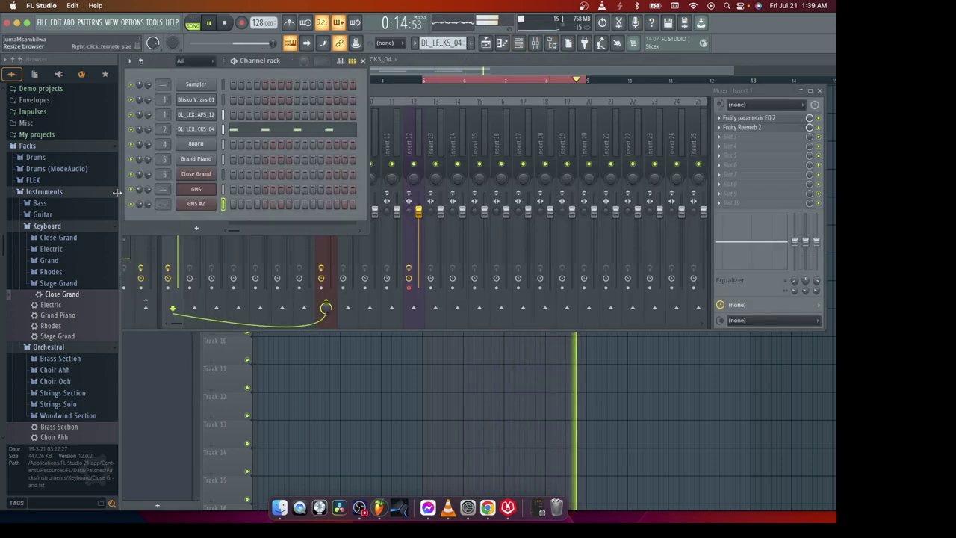
click(226, 23)
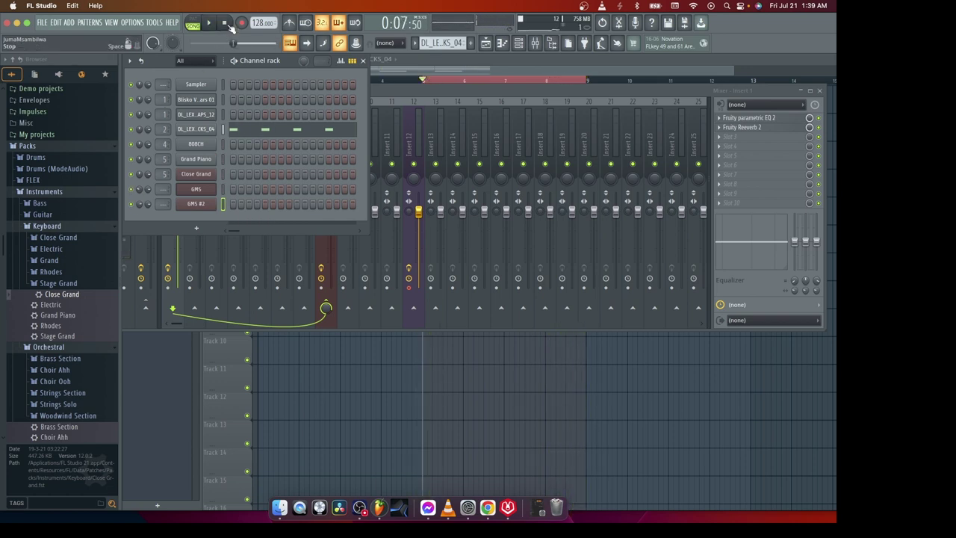
click(211, 23)
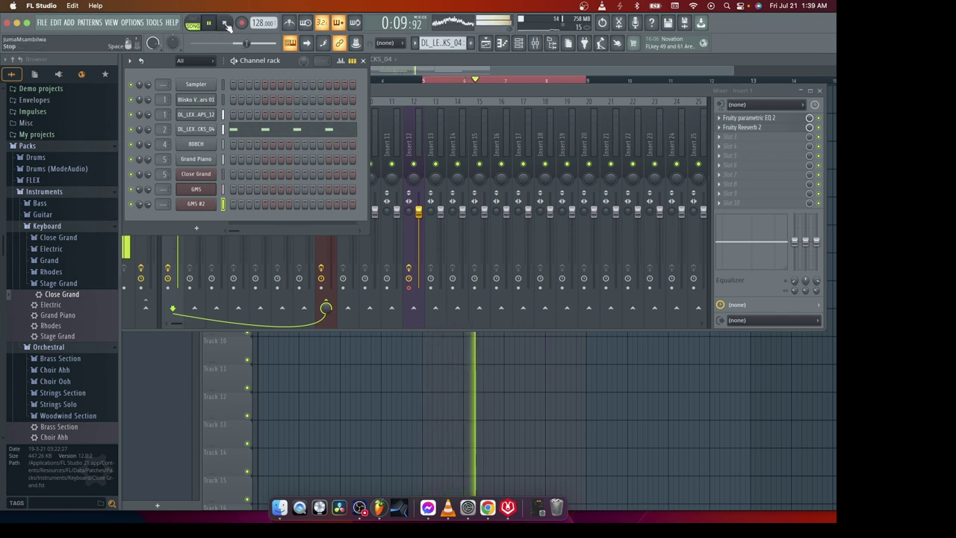
key(space)
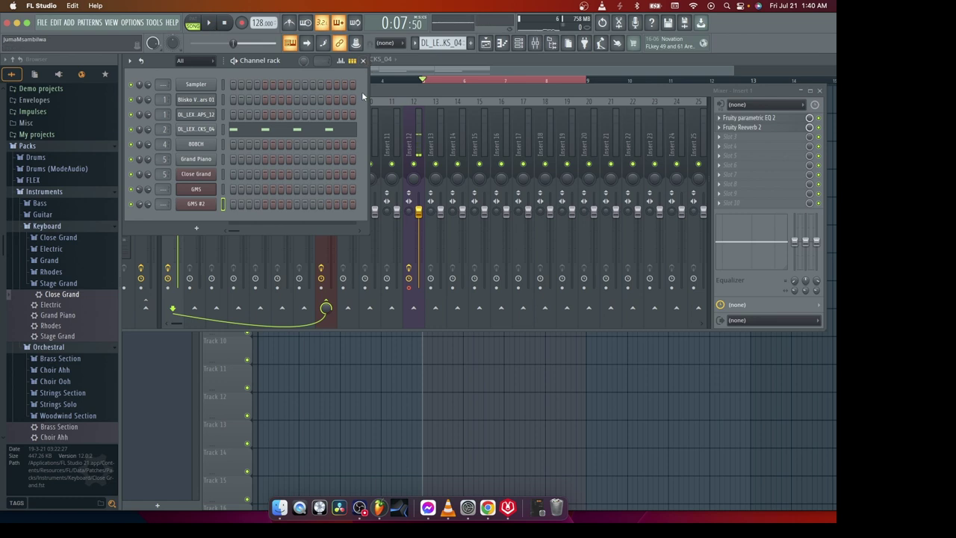
- Bring the mixer forward, play the beat with Insert 5 muted to hear the other tracks, and stop playback
click(439, 109)
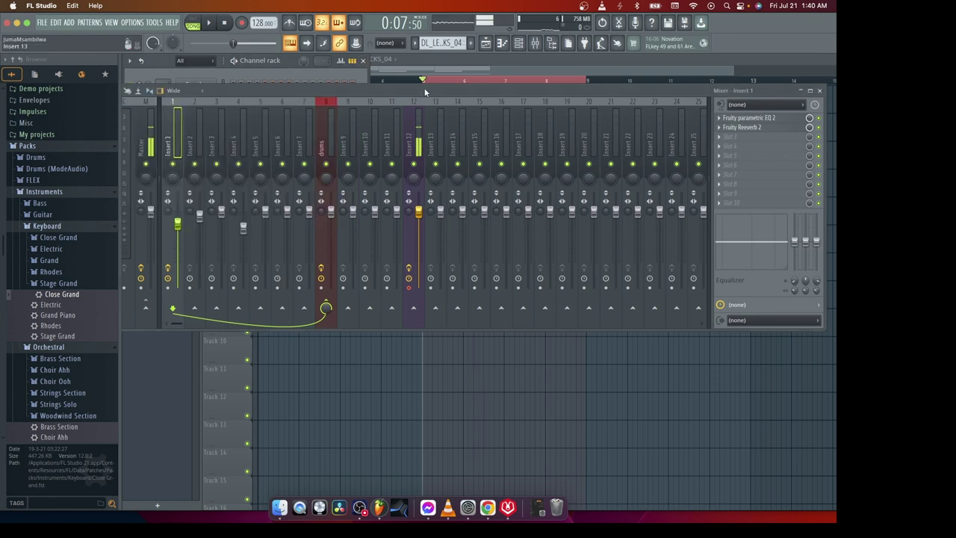
click(208, 23)
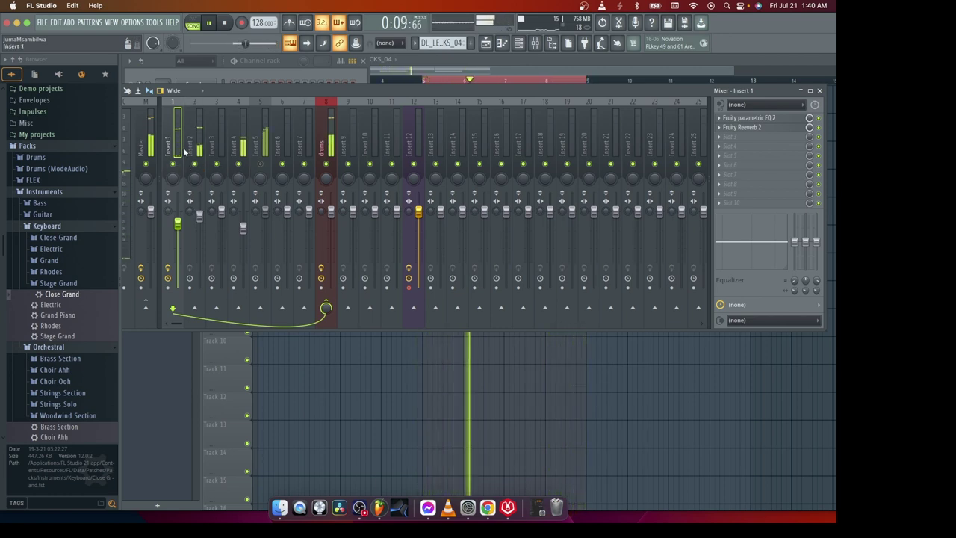
click(224, 22)
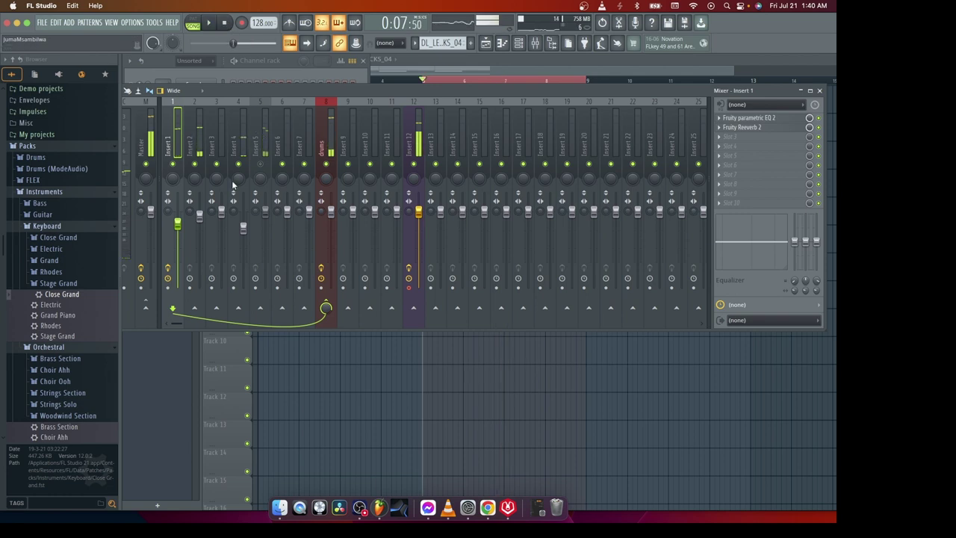
- Reopen Insert 1's Fruity Reeverb 2, raise the wet level to 125% during playback, and close the reverb
click(786, 130)
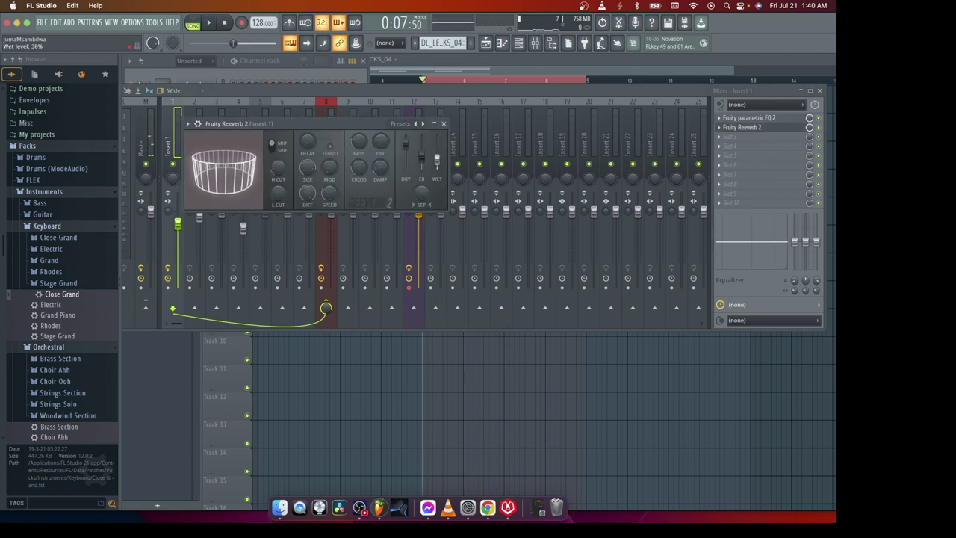
click(243, 22)
key(space)
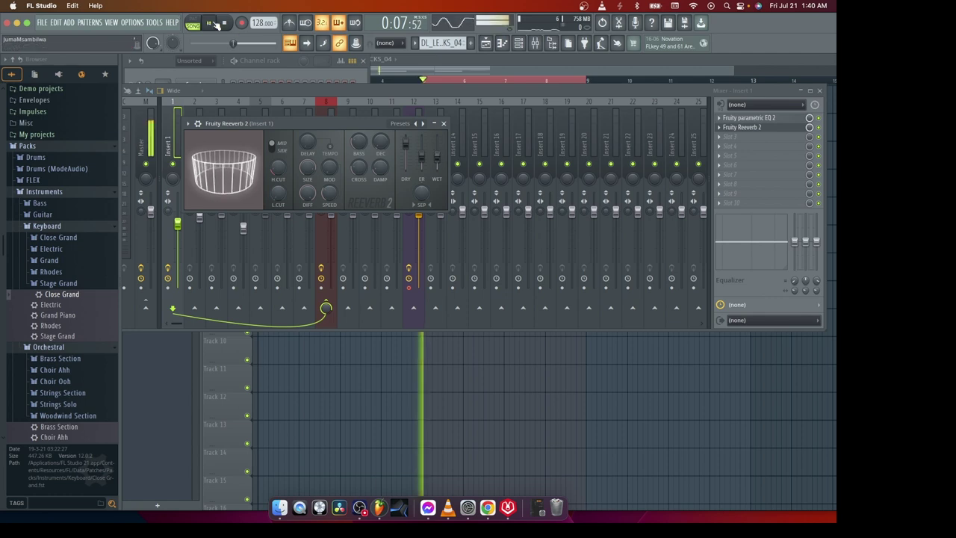
drag(437, 163, 438, 145)
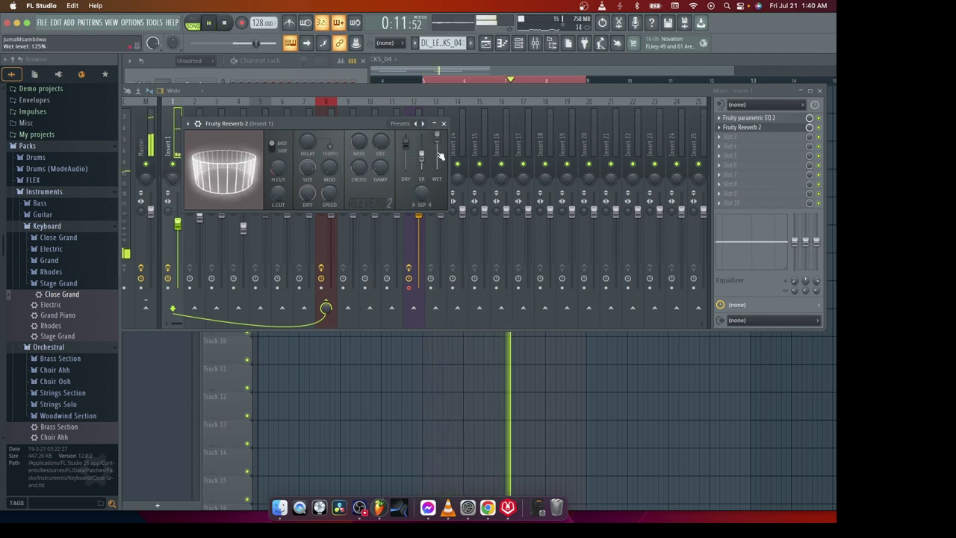
click(443, 124)
- Mute the GMS and GMS #2 channels in the channel rack during playback and return to the mixer
click(519, 43)
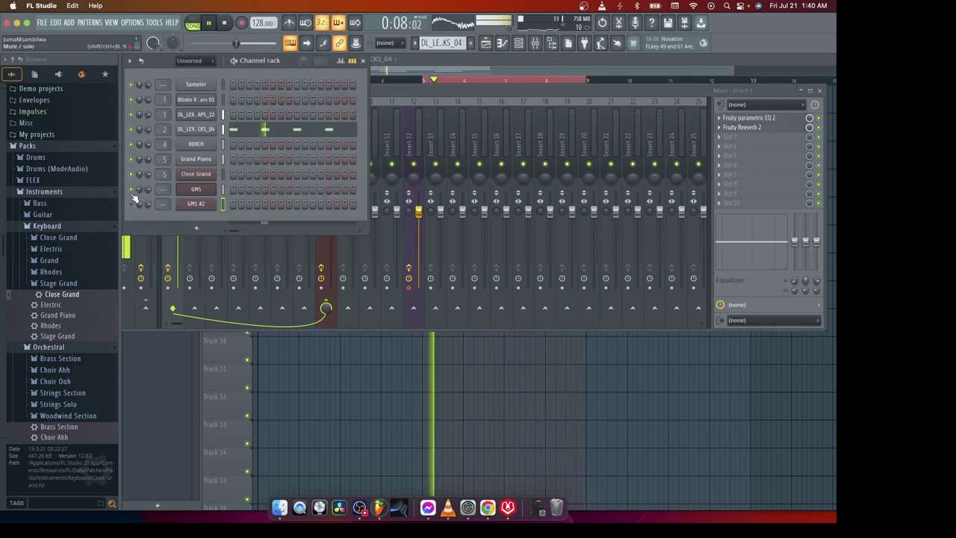
click(487, 44)
click(520, 44)
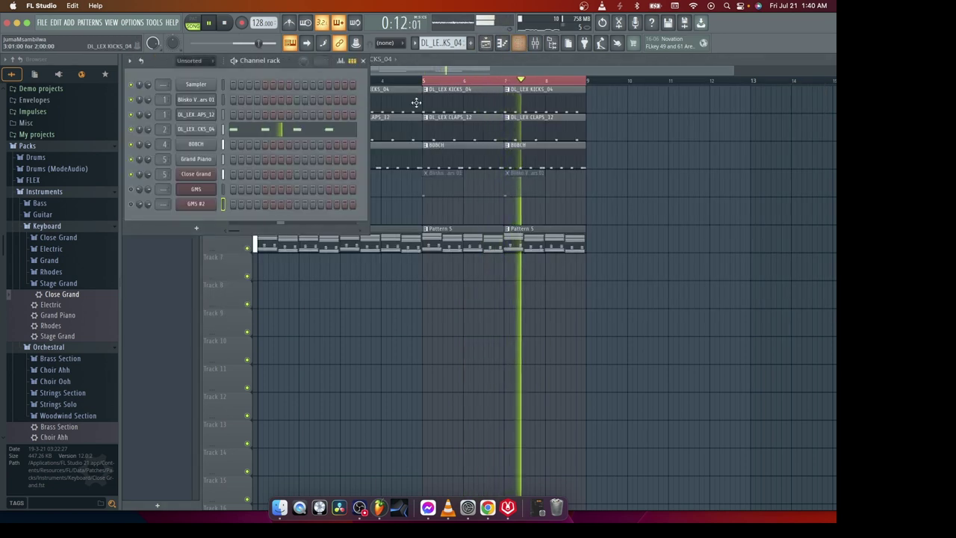
click(551, 44)
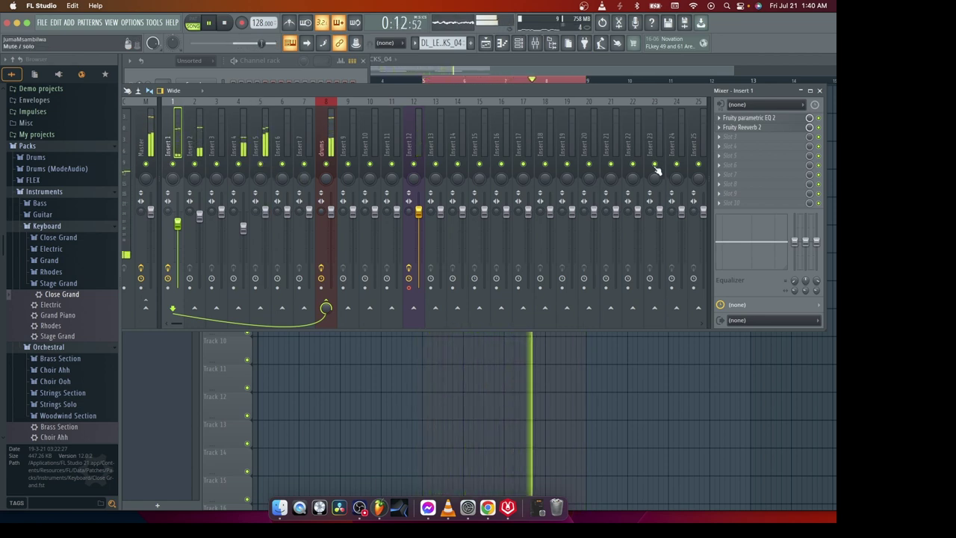
- Reopen Insert 1's Fruity Reeverb 2, lower the wet level well below half, close the reverb, and replay the beat before stopping
click(747, 127)
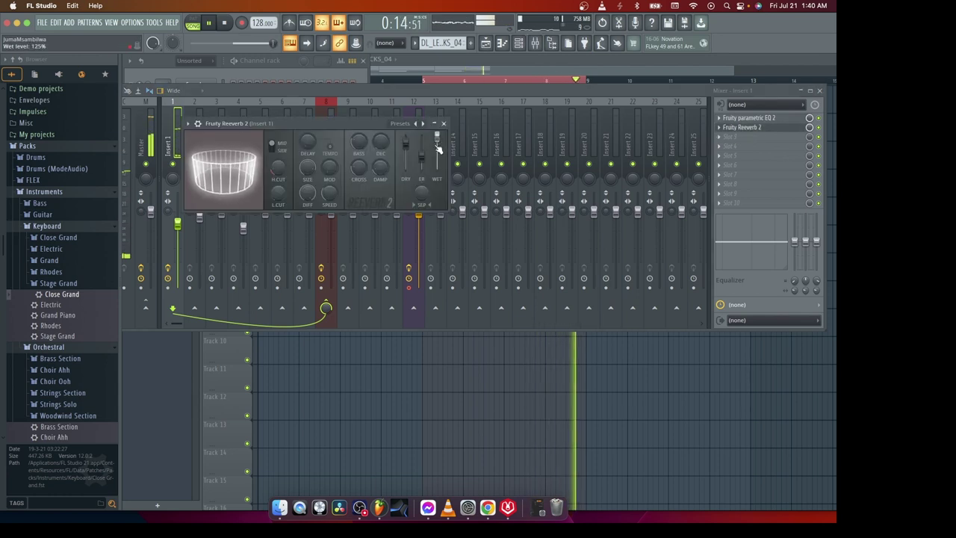
drag(437, 145, 439, 166)
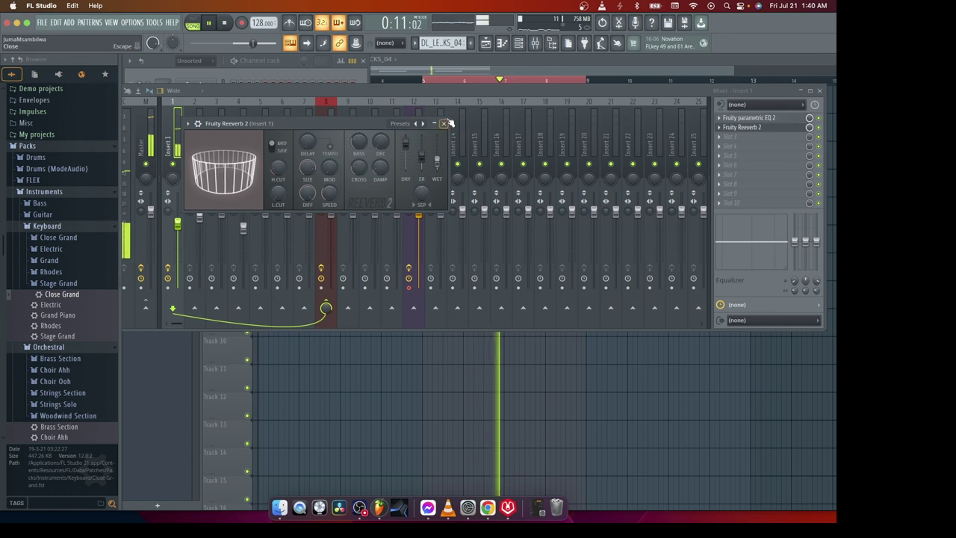
click(444, 123)
click(226, 23)
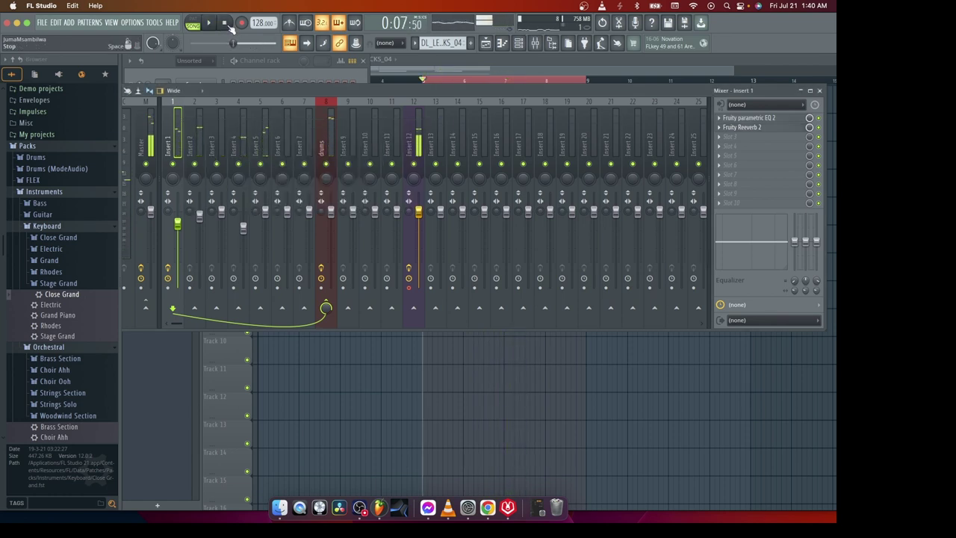
click(214, 24)
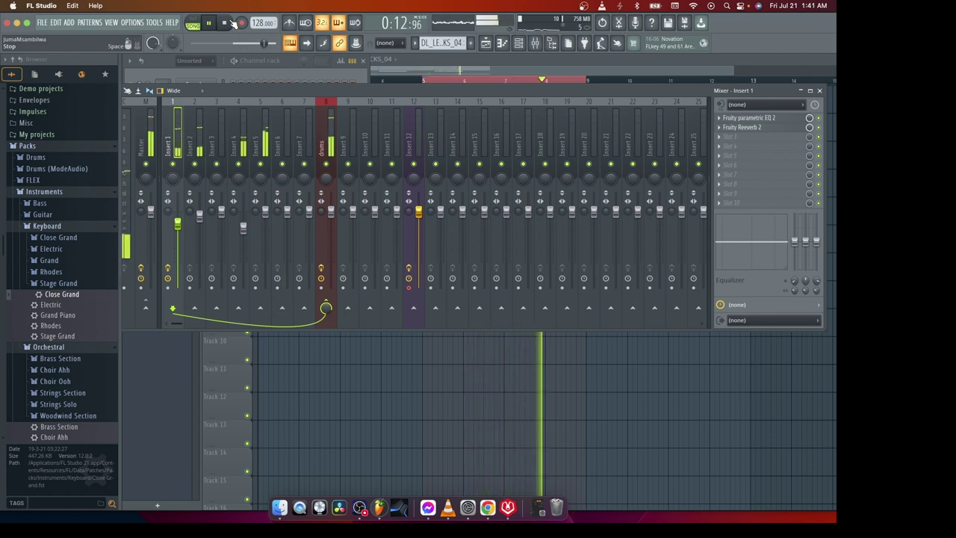
key(space)
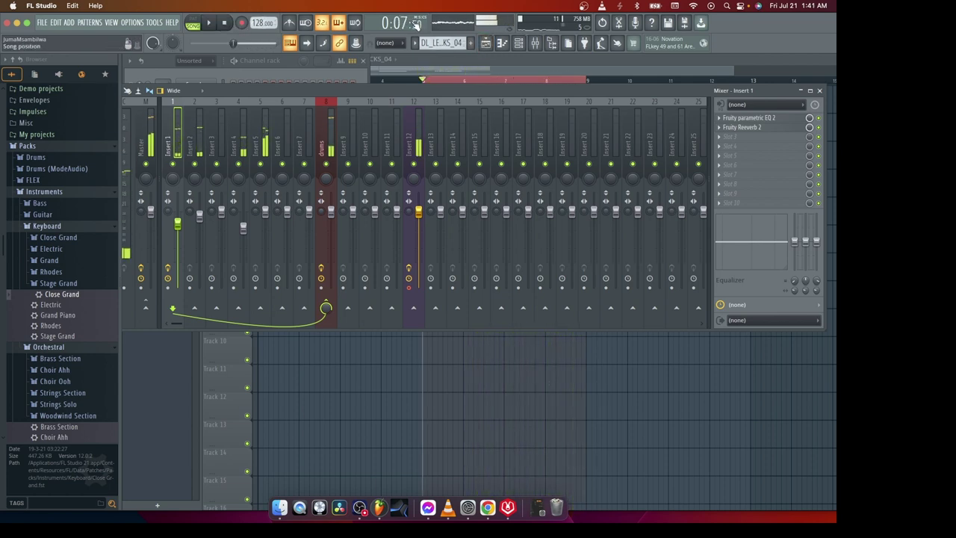
- Unmute the GMS and GMS #2 channels in the channel rack and replay the full beat with the mixer in view
click(519, 42)
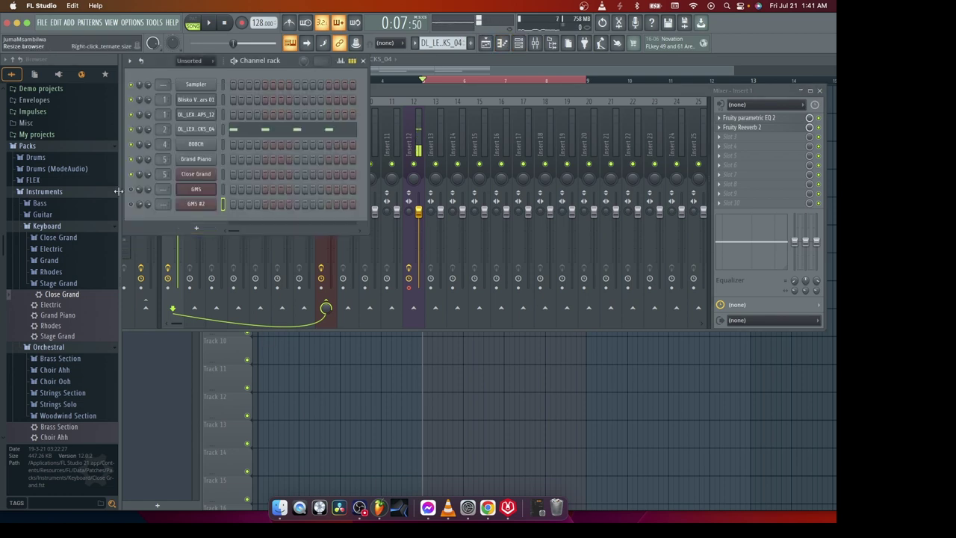
click(210, 24)
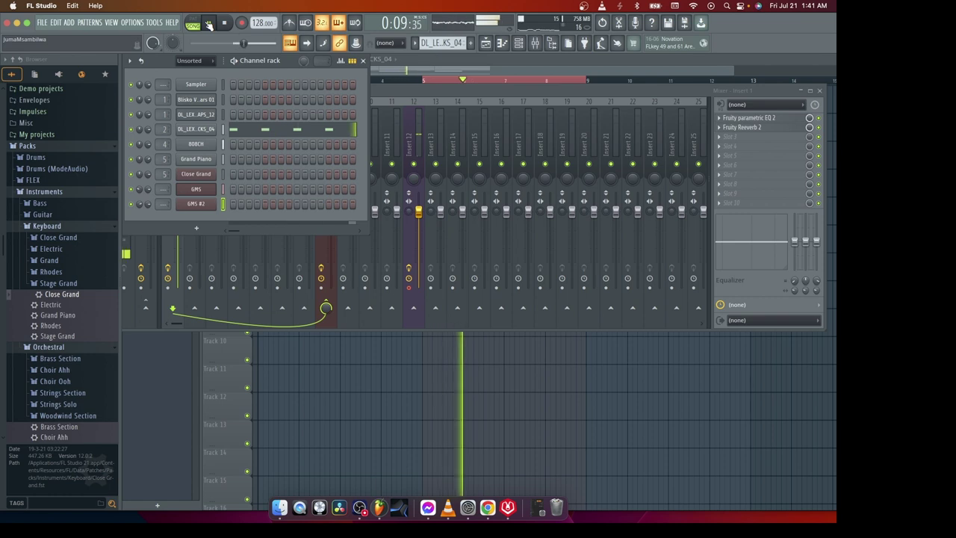
click(433, 90)
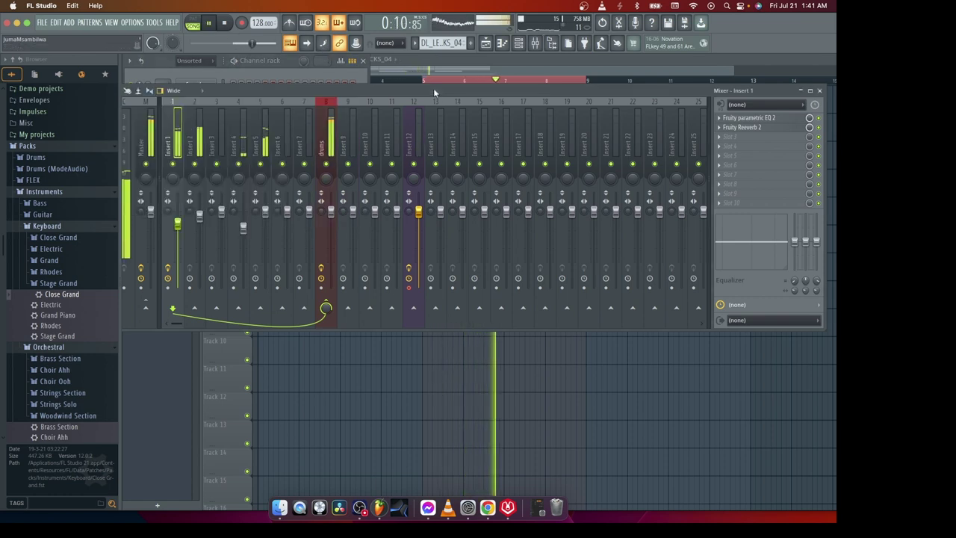
click(226, 25)
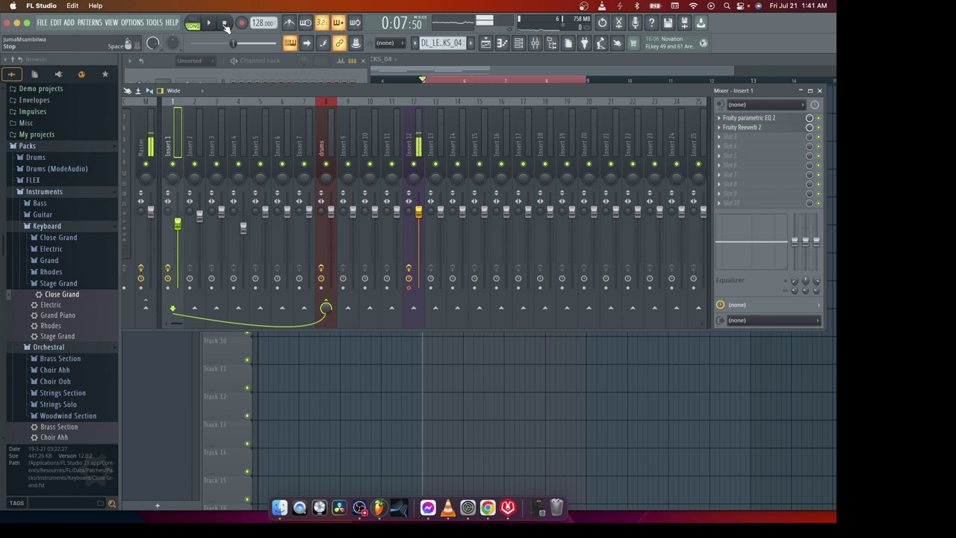
click(208, 23)
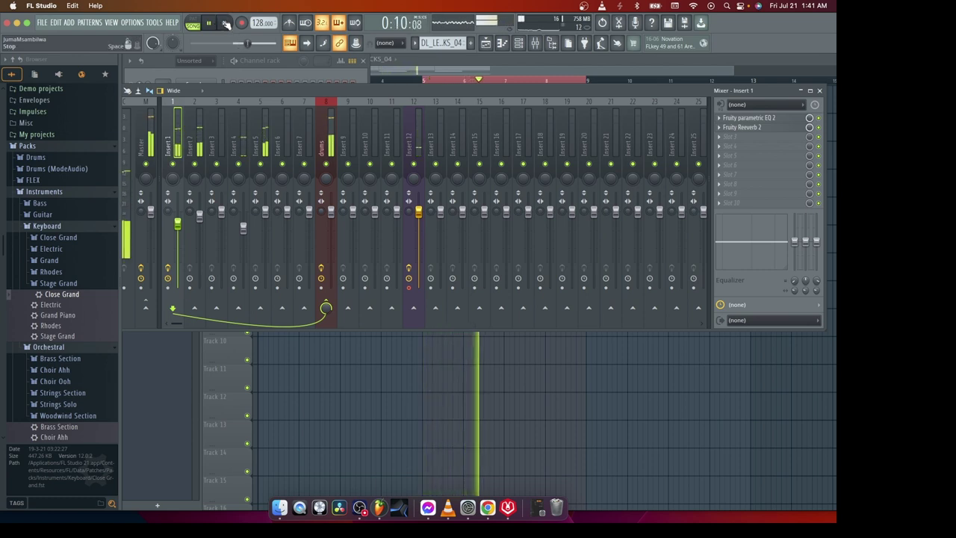
- Stop the playback, then audition the beat two more times with the mixer levels in view, stopping after each pass
click(227, 23)
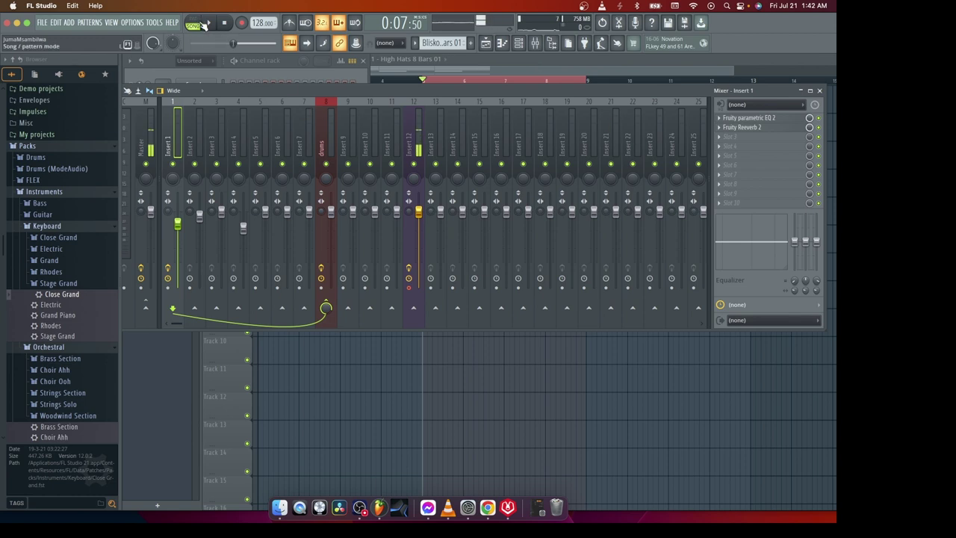
click(204, 24)
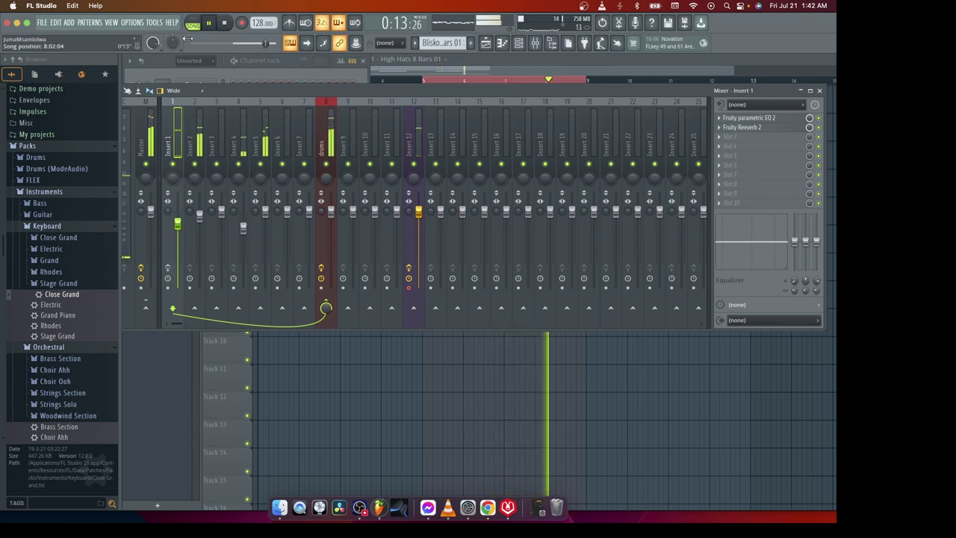
click(225, 25)
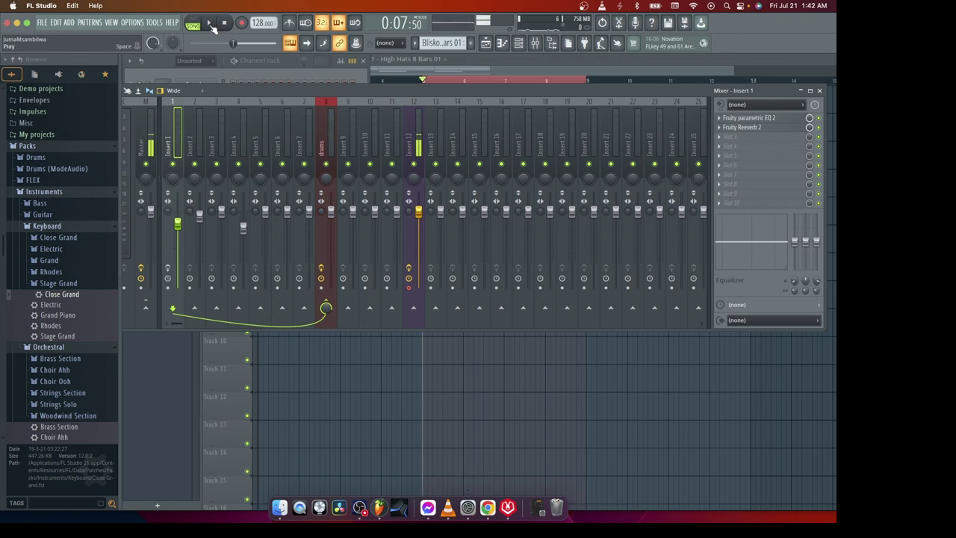
click(212, 24)
click(211, 25)
click(211, 25)
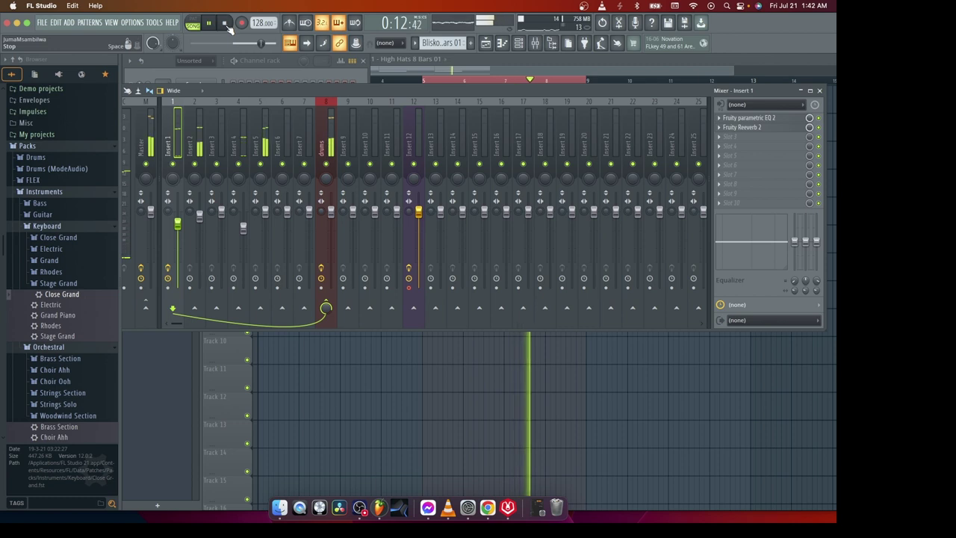
click(227, 26)
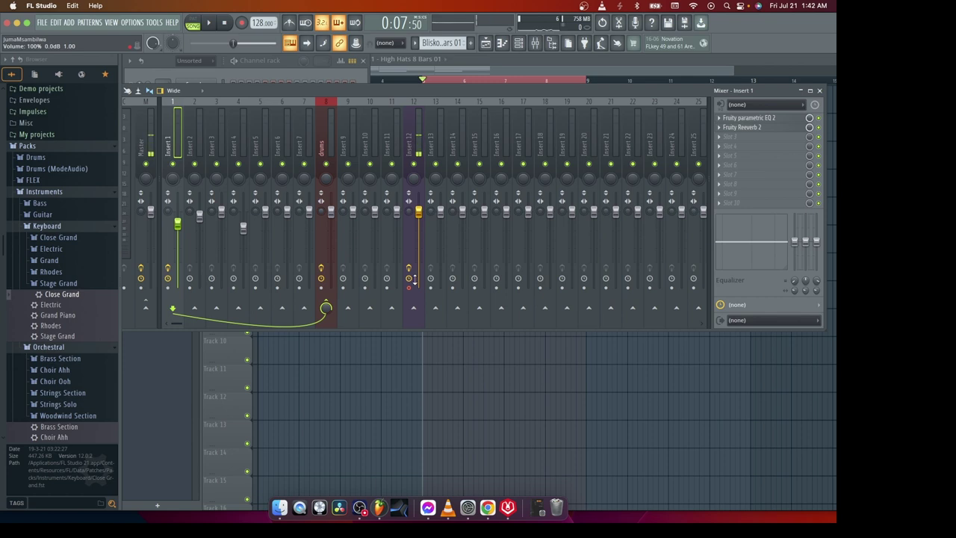
- Bring up the playlist and briefly play the arrangement from bar 5 before stopping
click(486, 44)
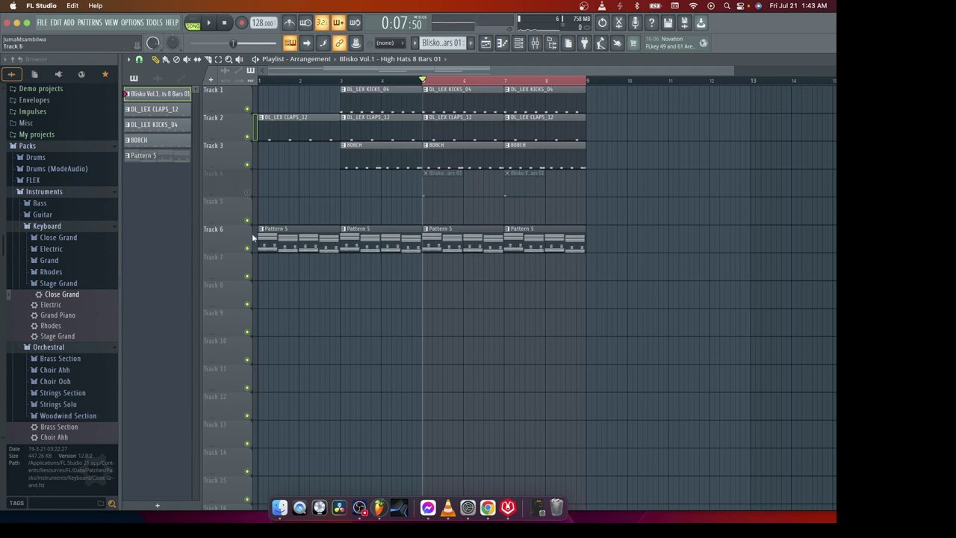
key(space)
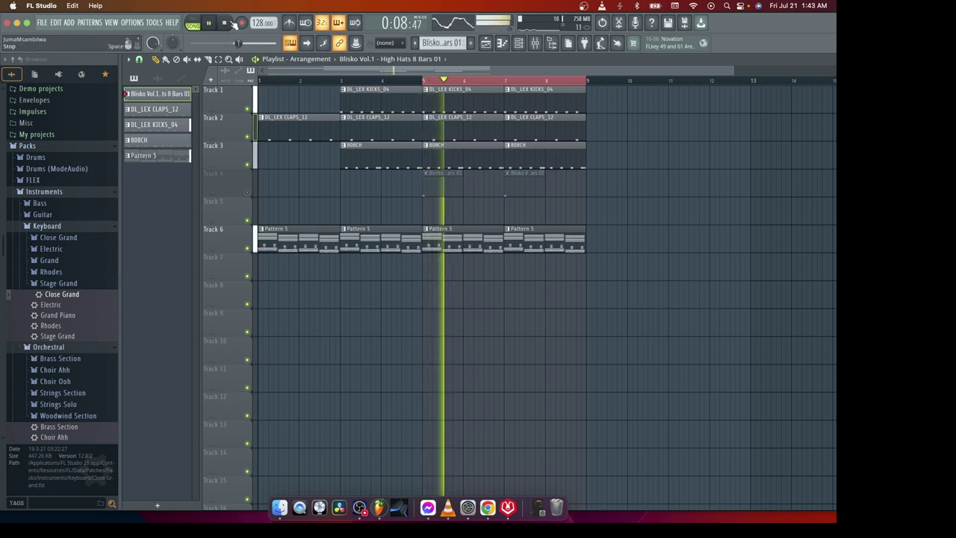
click(225, 24)
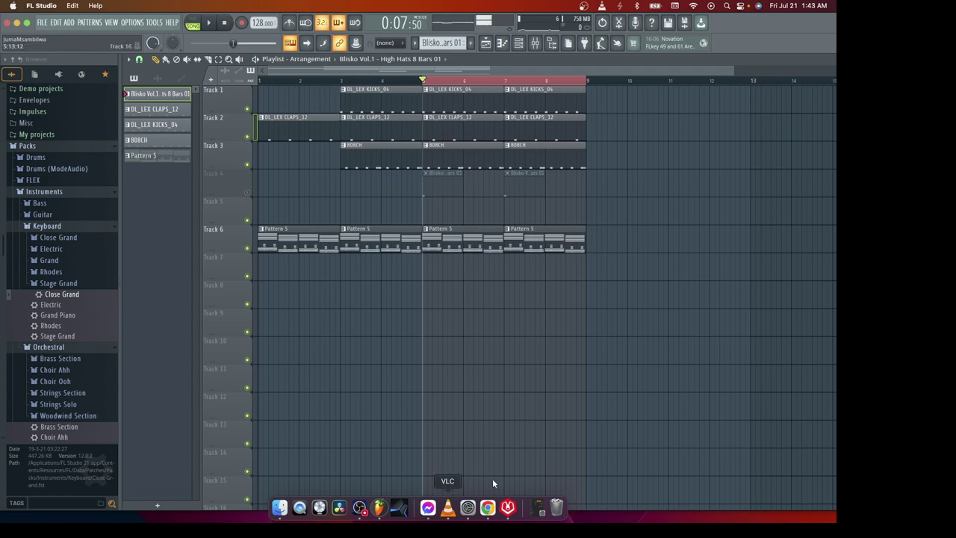
click(535, 45)
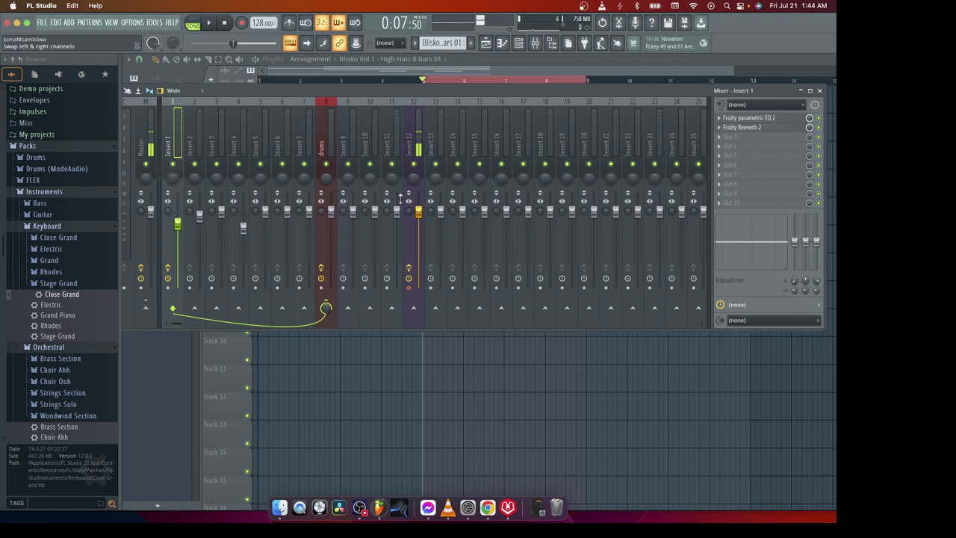
click(485, 43)
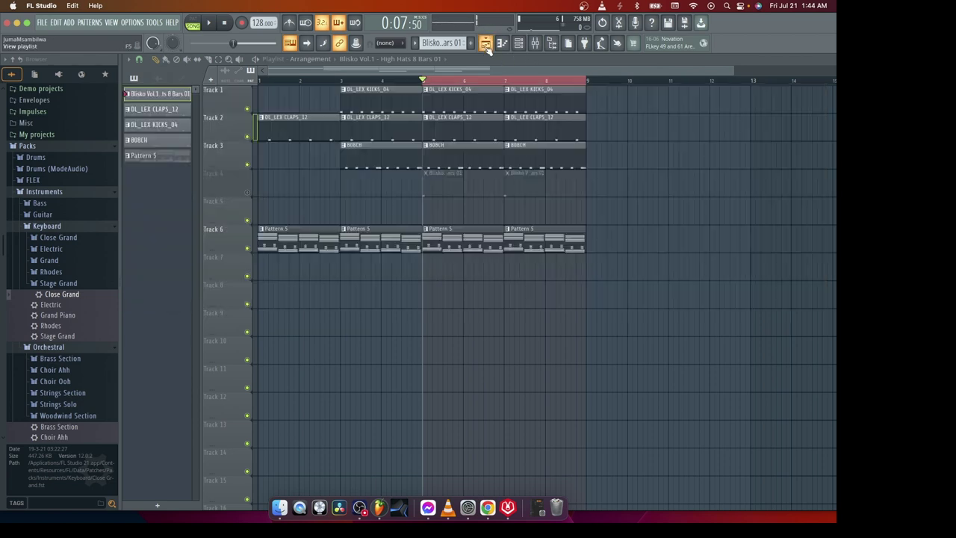
mouse_move(469, 66)
mouse_down()
mouse_move(489, 77)
mouse_move(471, 71)
mouse_up()
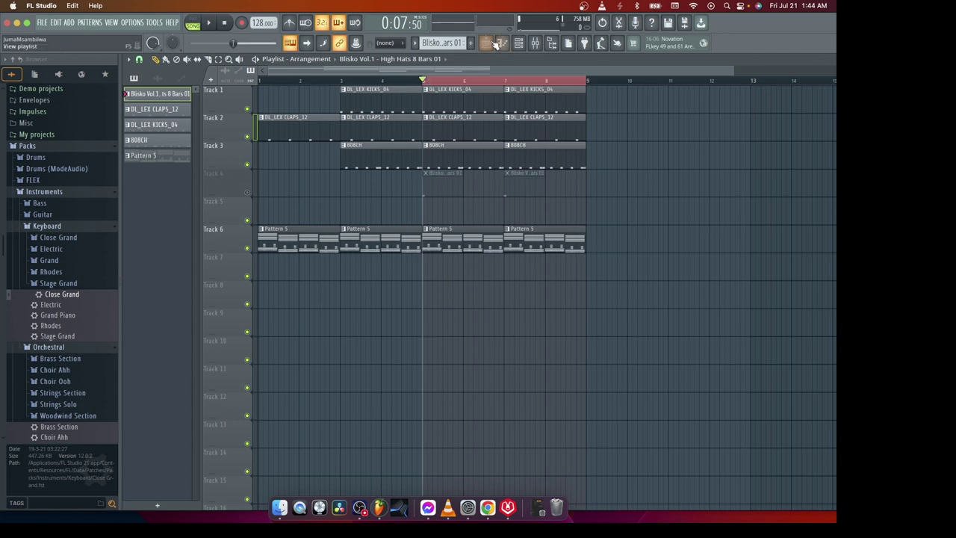
key(F9)
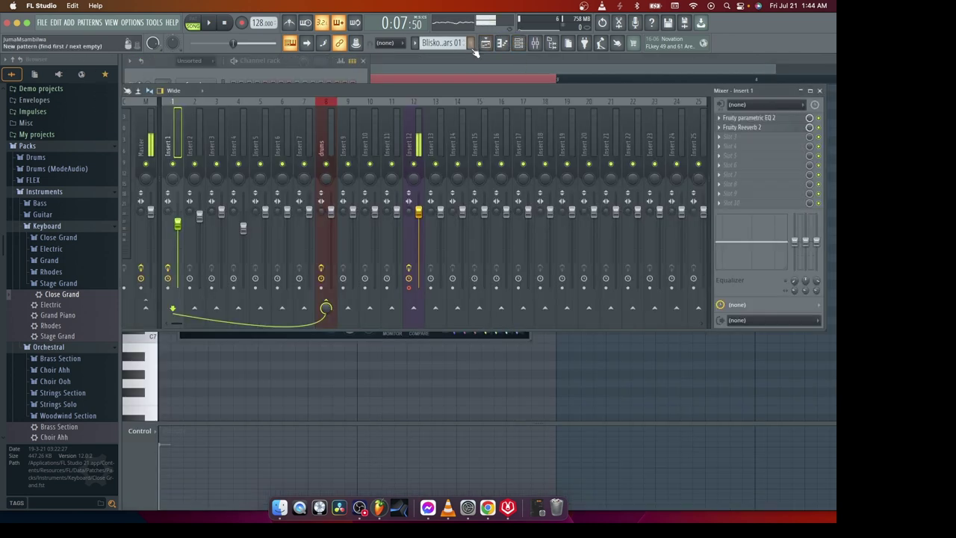
key(F5)
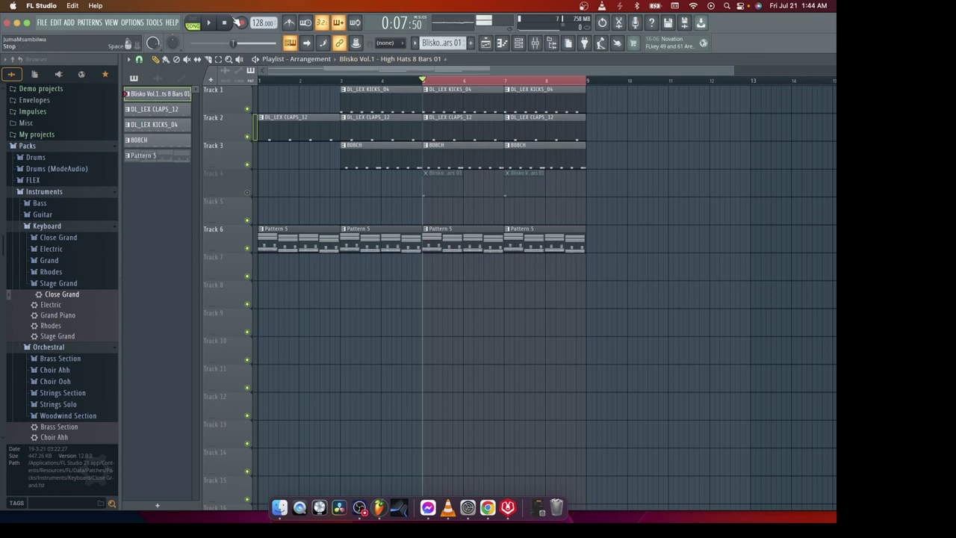